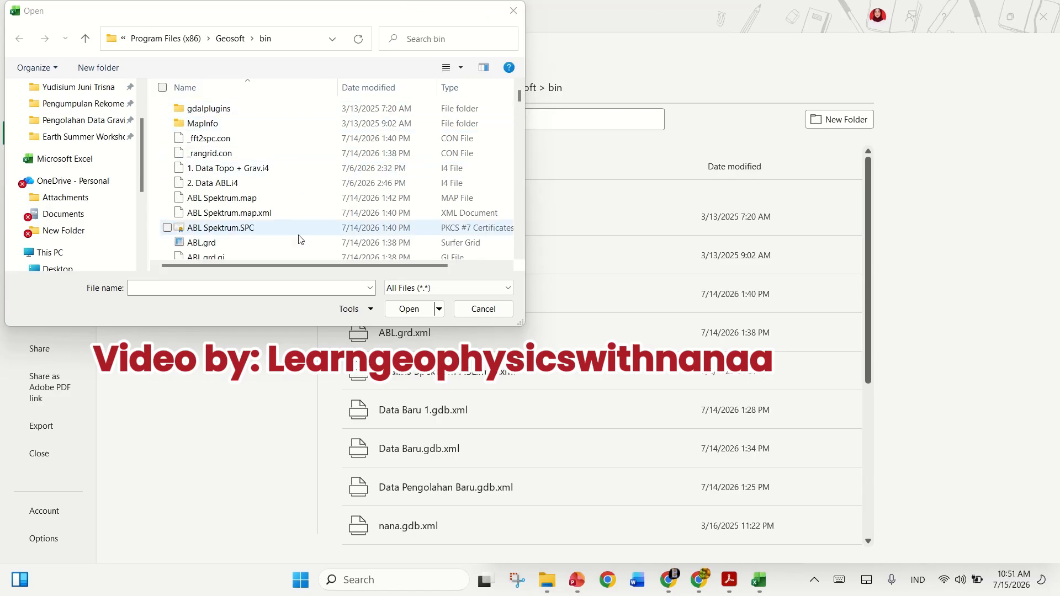
Open ABL Spektrum.SPC from the Geosoft bin folder with all file types listed
{"action": "mouse_move", "coordinate": [599, 6]}
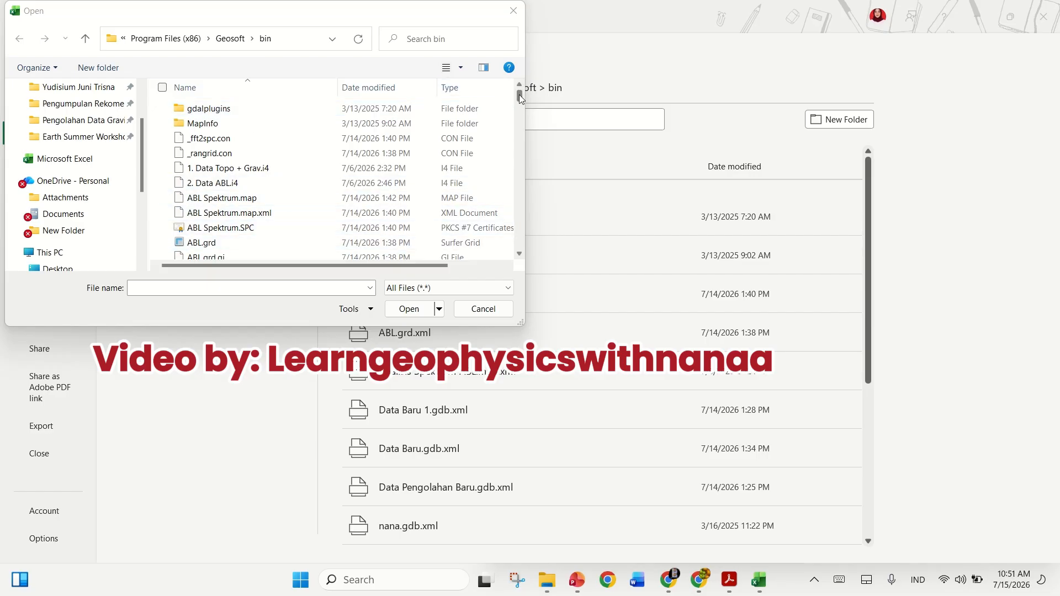
{"action": "left_click_drag", "start_coordinate": [518, 95], "coordinate": [519, 94]}
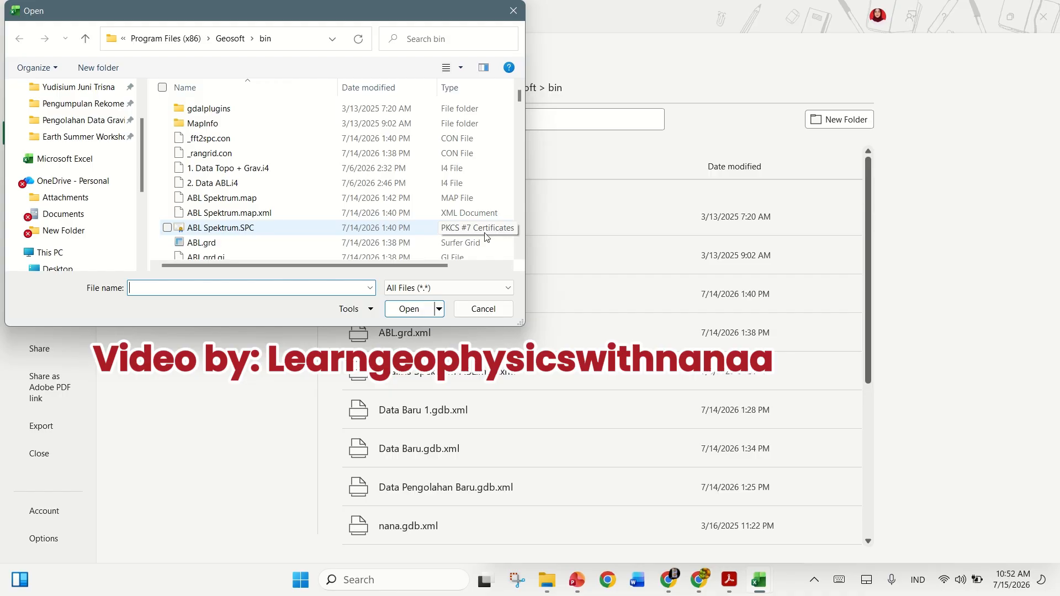
{"action": "left_click", "coordinate": [430, 289]}
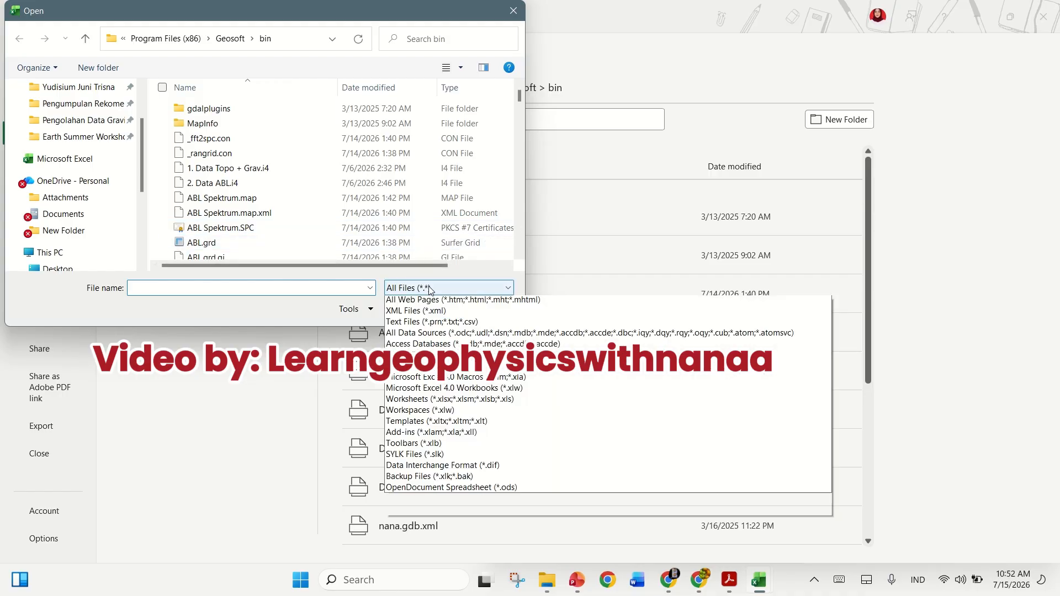
{"action": "left_click", "coordinate": [424, 303]}
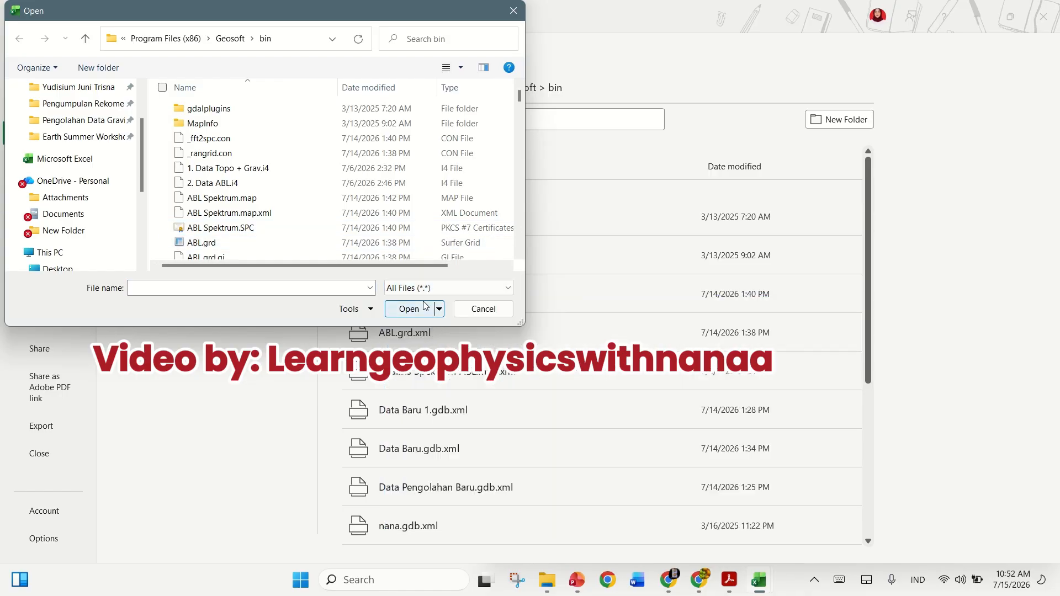
{"action": "left_click", "coordinate": [271, 235]}
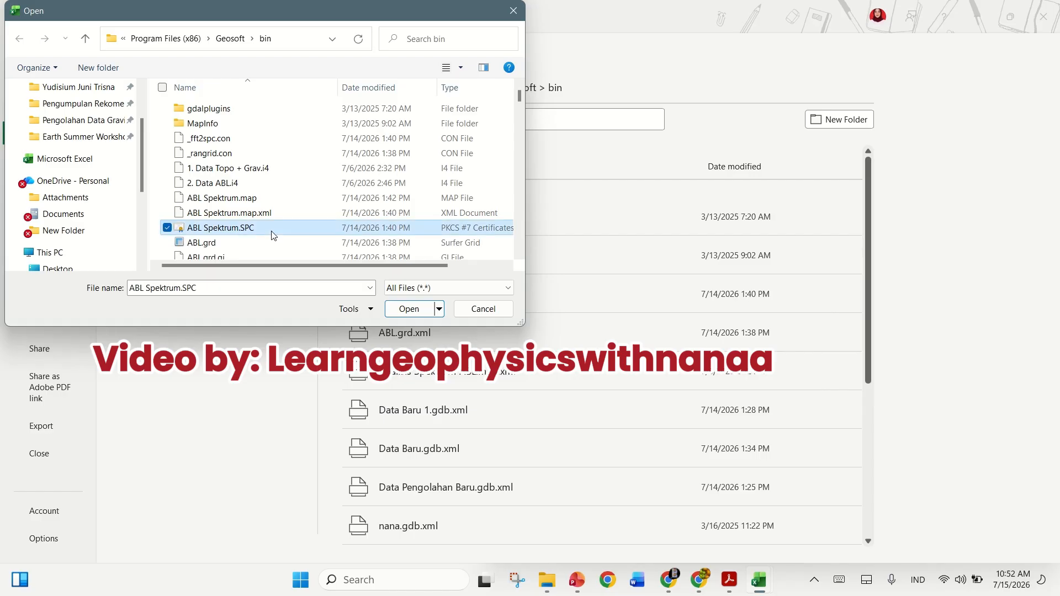
{"action": "left_click", "coordinate": [408, 314]}
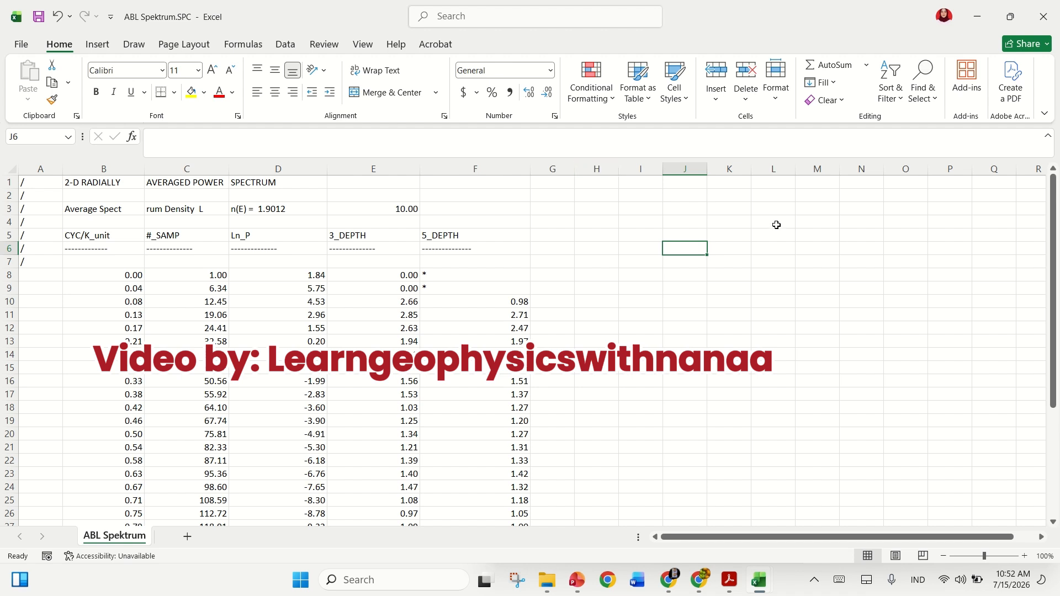
Review the imported power spectrum table, from the column headings in row 5 through the last data row
{"action": "left_click_drag", "start_coordinate": [1053, 197], "coordinate": [1058, 261]}
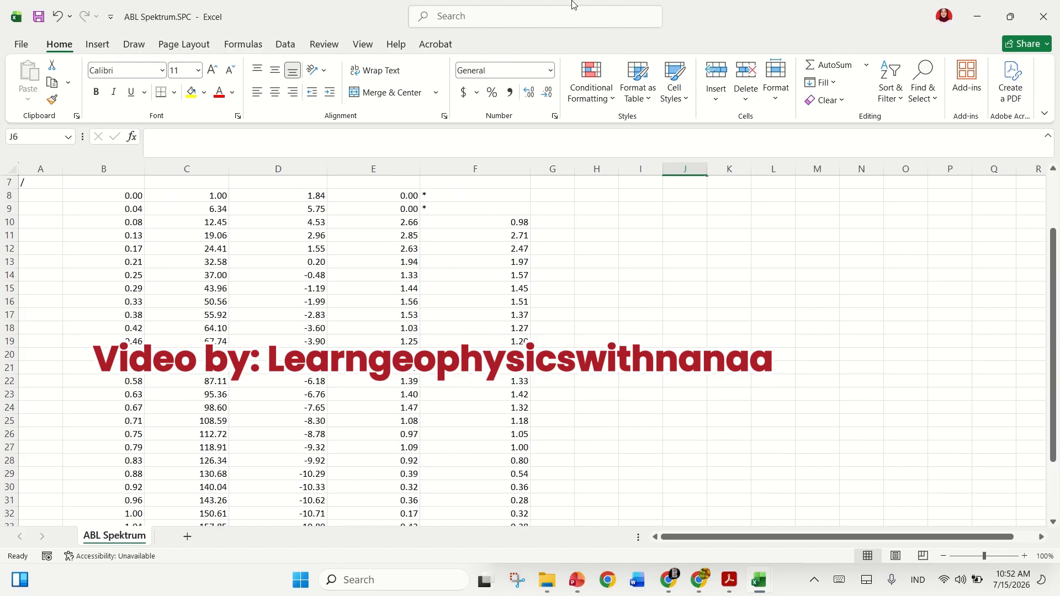
{"action": "mouse_move", "coordinate": [546, 8]}
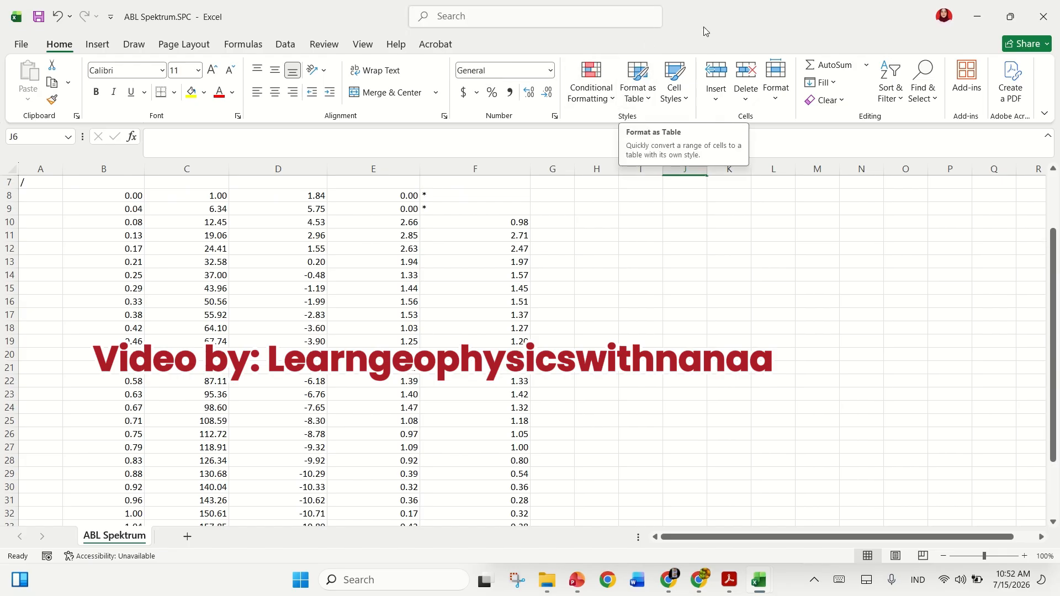
{"action": "left_click_drag", "start_coordinate": [1055, 274], "coordinate": [1055, 220]}
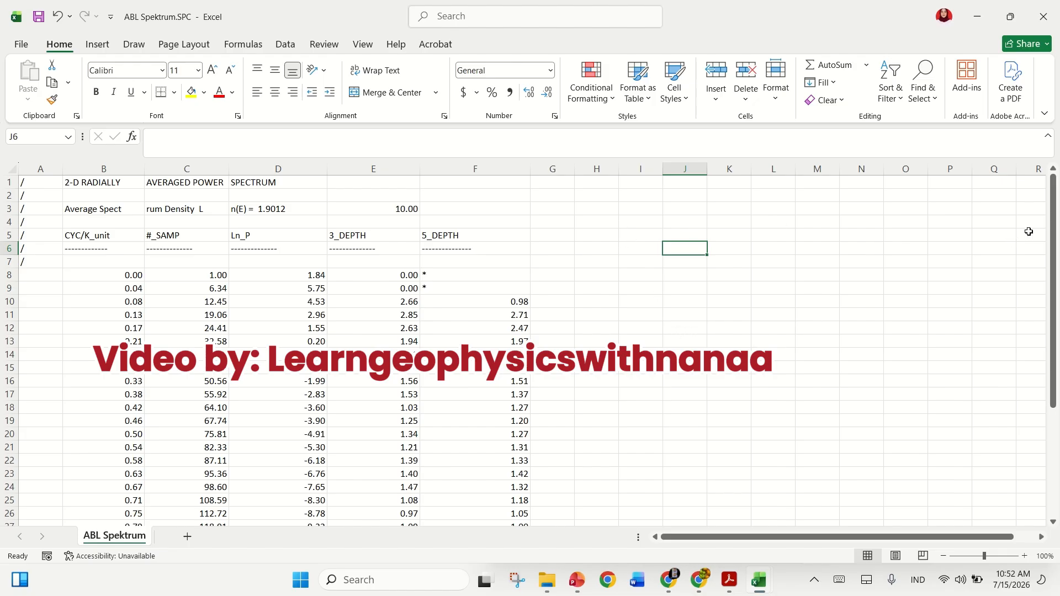
{"action": "scroll", "coordinate": [1053, 271], "scroll_direction": "down", "scroll_amount": 1}
{"action": "left_click_drag", "start_coordinate": [1053, 271], "coordinate": [1022, 345]}
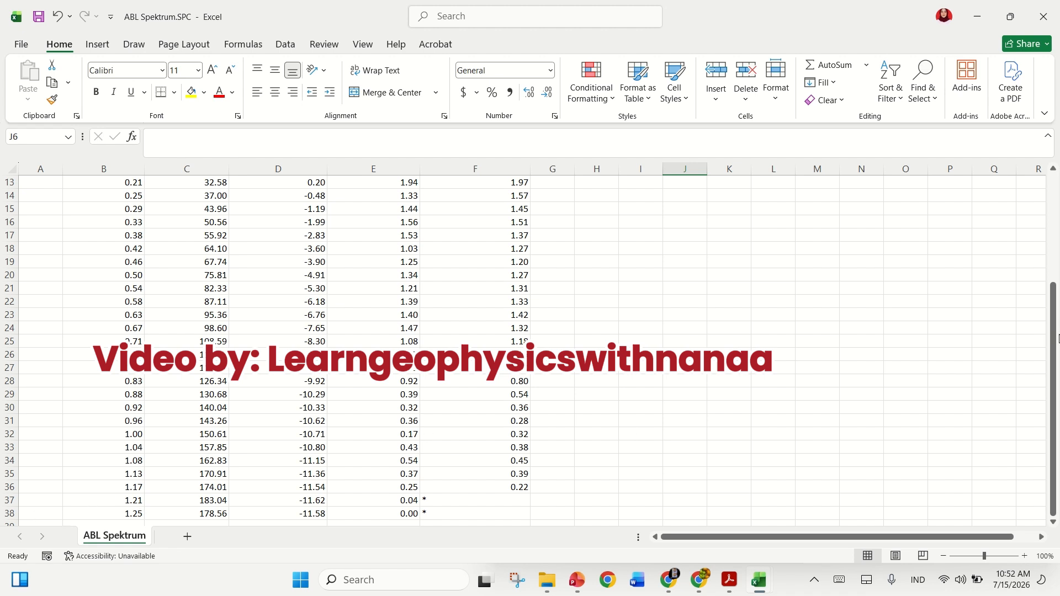
{"action": "left_click_drag", "start_coordinate": [1053, 337], "coordinate": [1053, 152]}
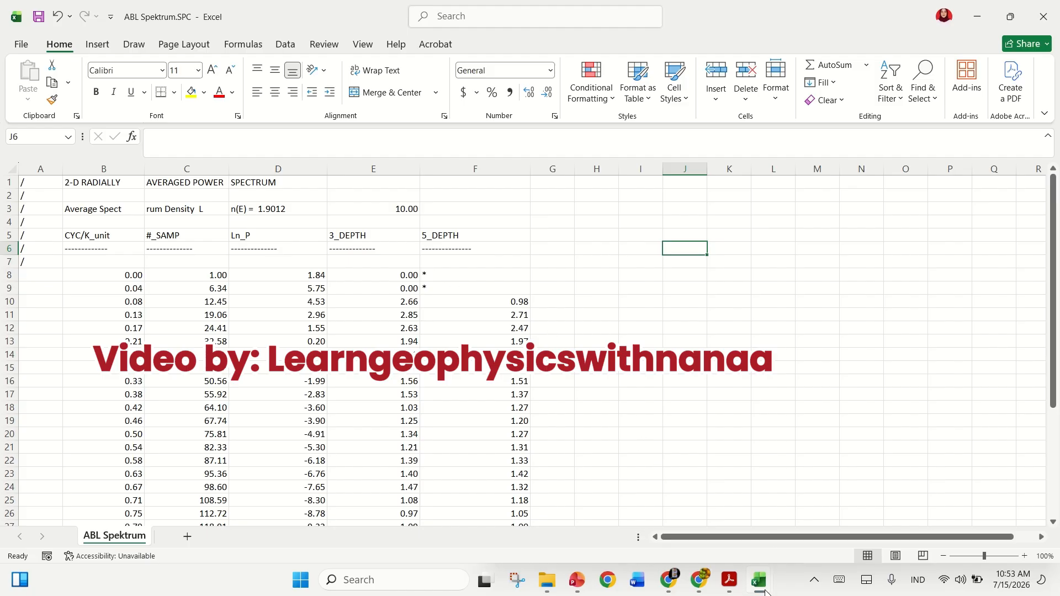
Examine the colour-coded data and finished spectrum chart in the reference workbook Analisis Spektrum ABL Way Ratai - Menanga at 90% zoom
{"action": "mouse_move", "coordinate": [765, 591]}
{"action": "left_click", "coordinate": [868, 530]}
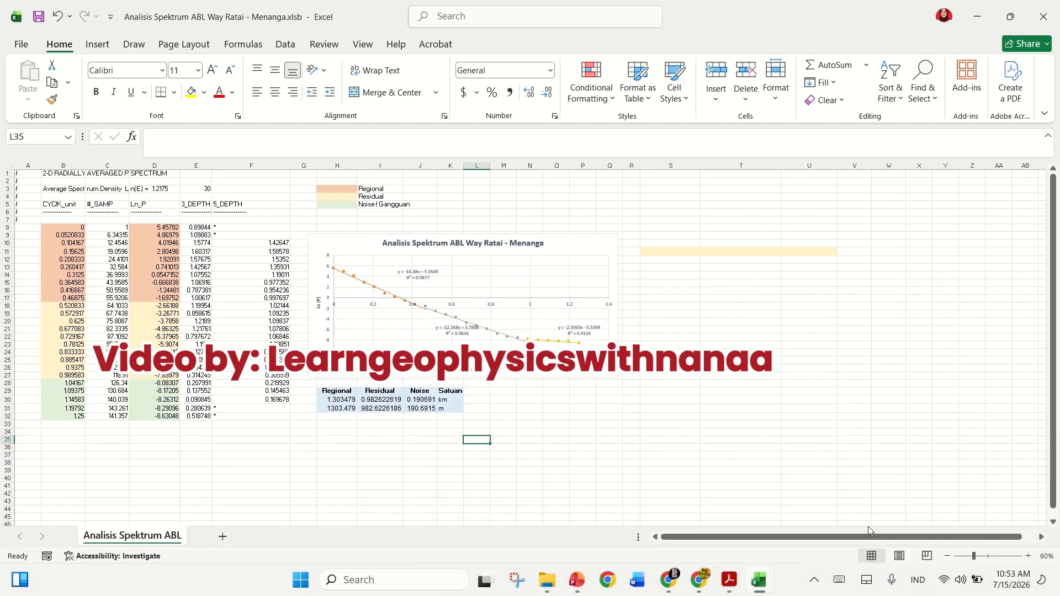
{"action": "left_click", "coordinate": [1027, 556]}
{"action": "left_click", "coordinate": [1027, 556]}
{"action": "left_click", "coordinate": [1028, 556]}
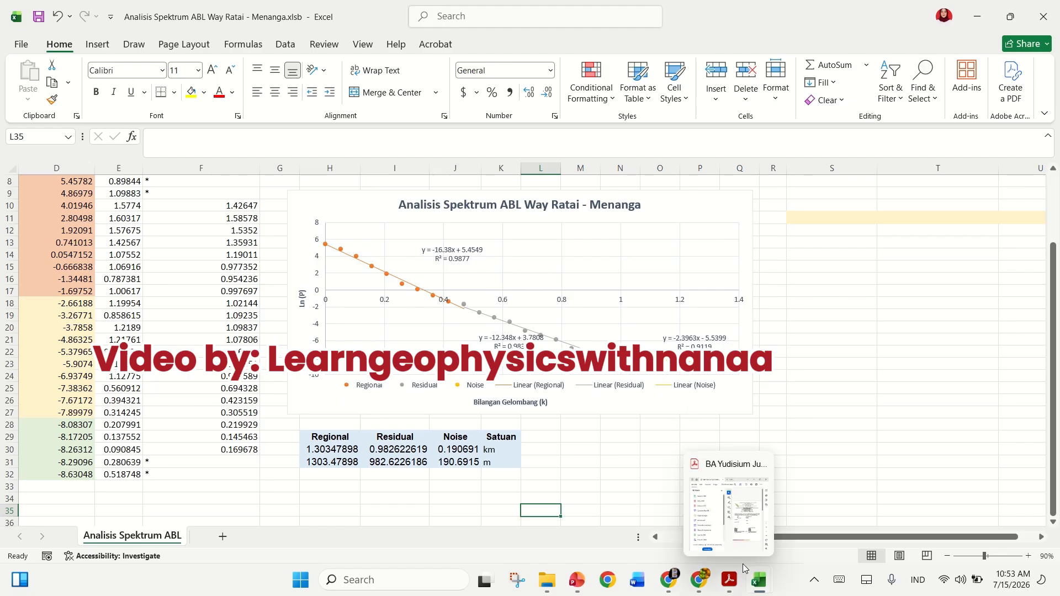
Return to the ABL Spektrum.SPC workbook and insert a scatter chart from the CYC/K_unit values in B8:B38
{"action": "mouse_move", "coordinate": [760, 578]}
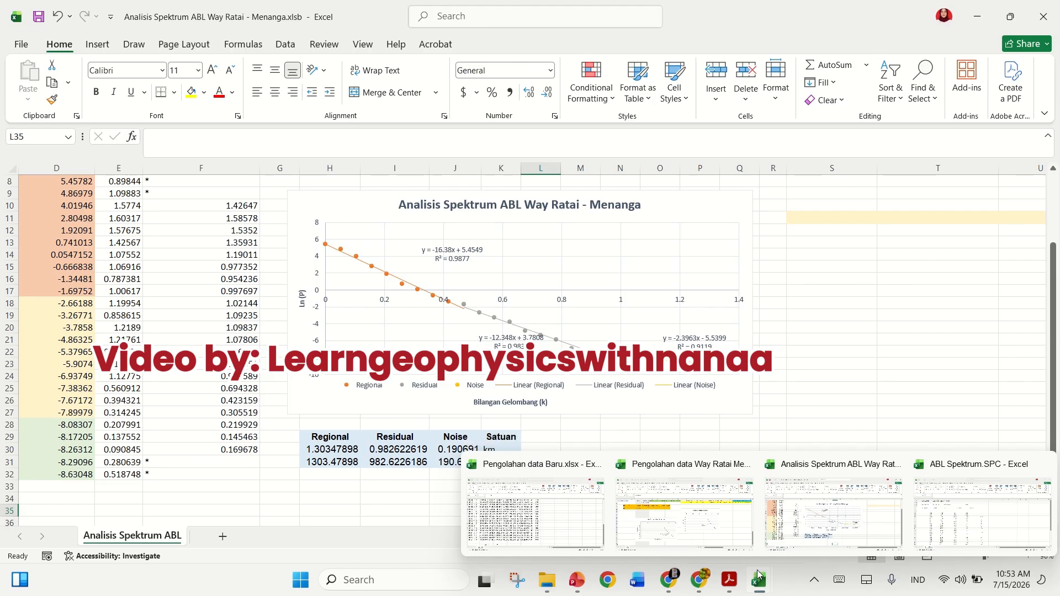
{"action": "mouse_move", "coordinate": [734, 553]}
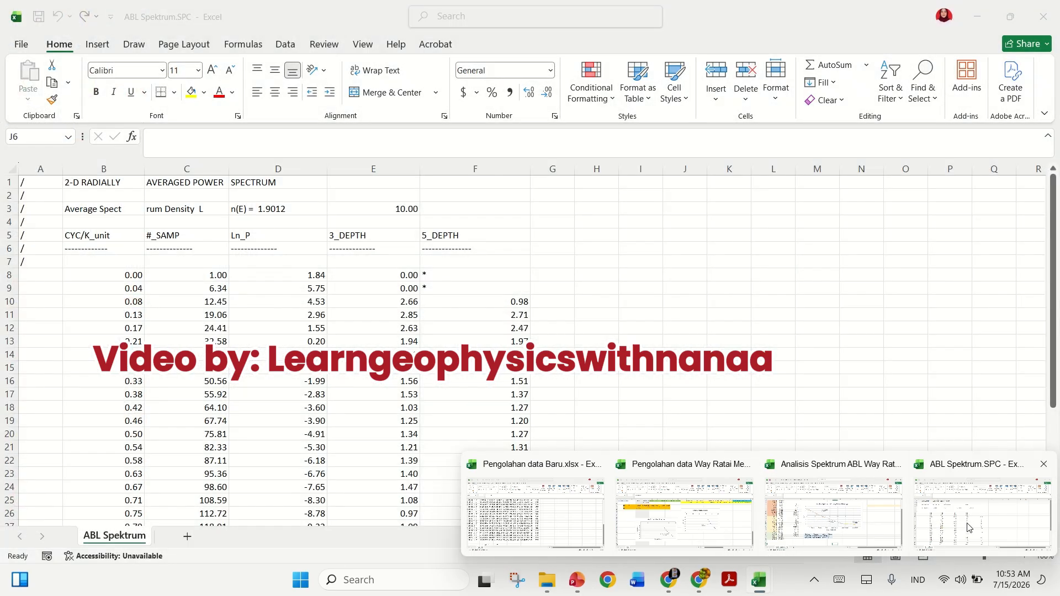
{"action": "left_click", "coordinate": [967, 527]}
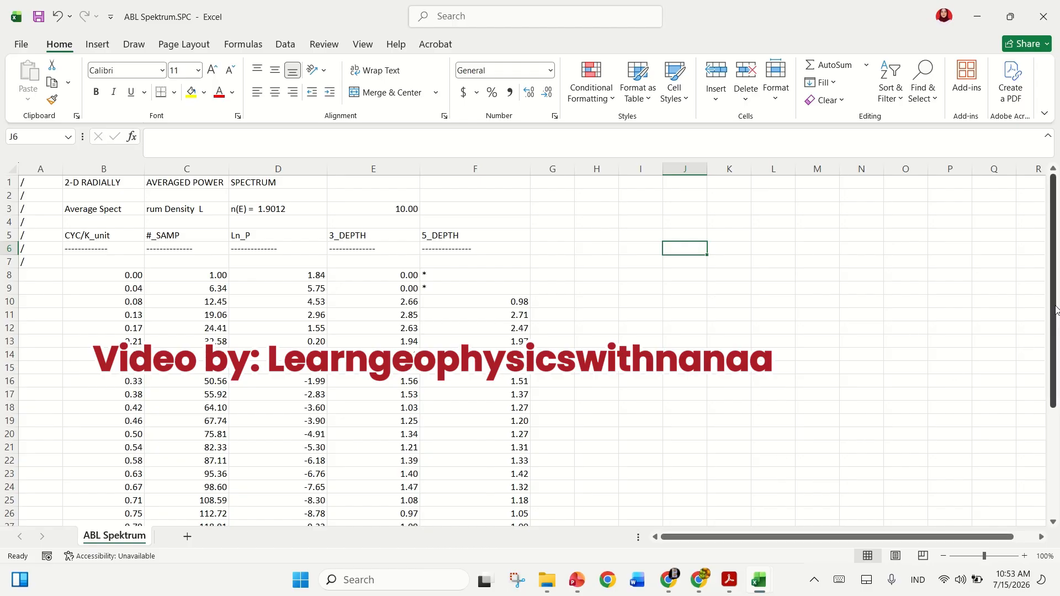
{"action": "scroll", "coordinate": [1054, 326], "scroll_direction": "down", "scroll_amount": 1}
{"action": "left_click_drag", "start_coordinate": [1058, 330], "coordinate": [1041, 303]}
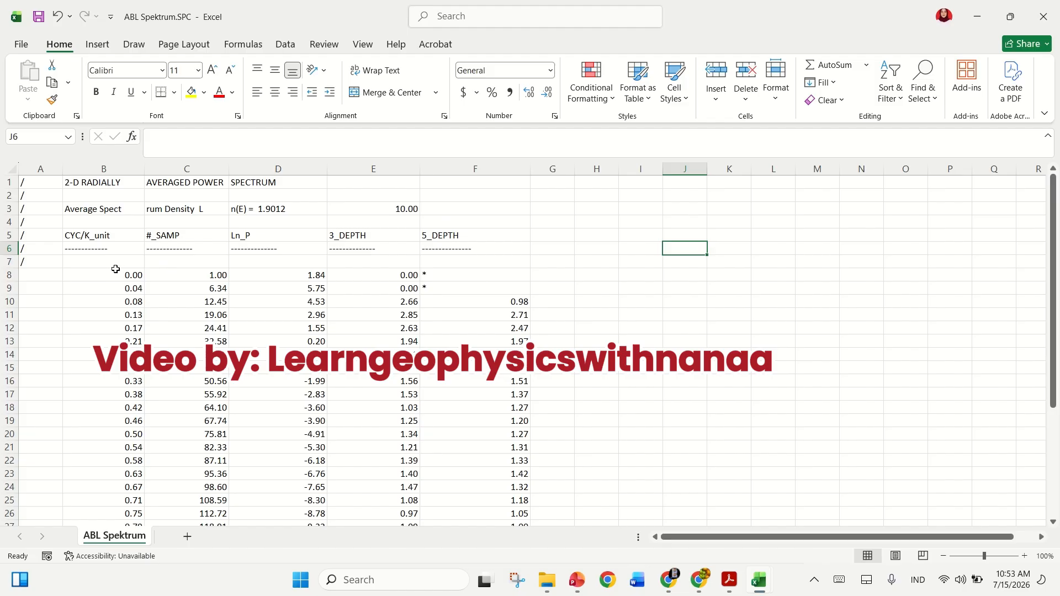
{"action": "left_click_drag", "start_coordinate": [111, 274], "coordinate": [129, 500]}
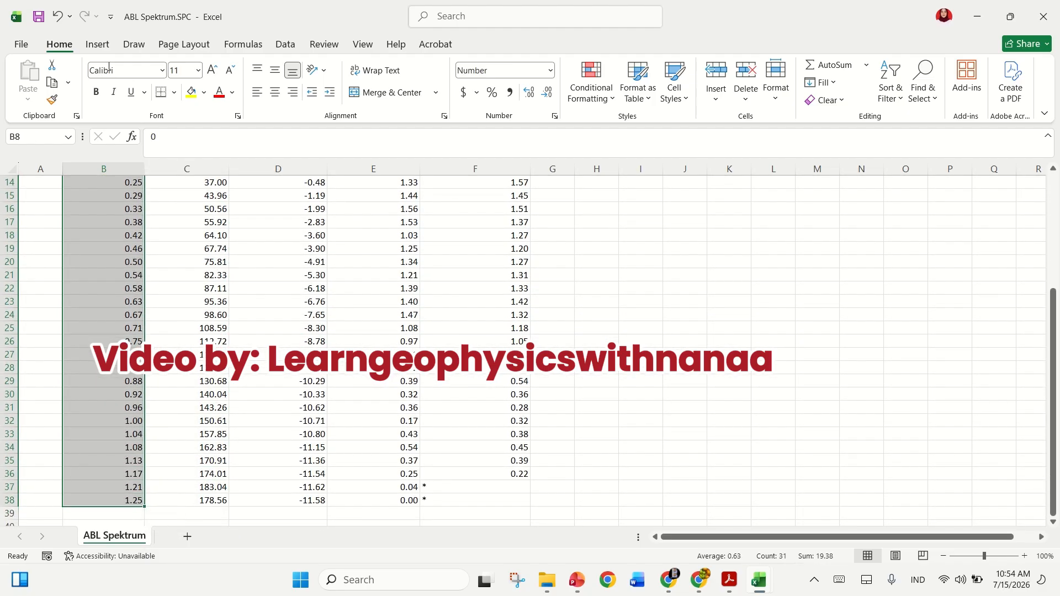
{"action": "left_click", "coordinate": [98, 45]}
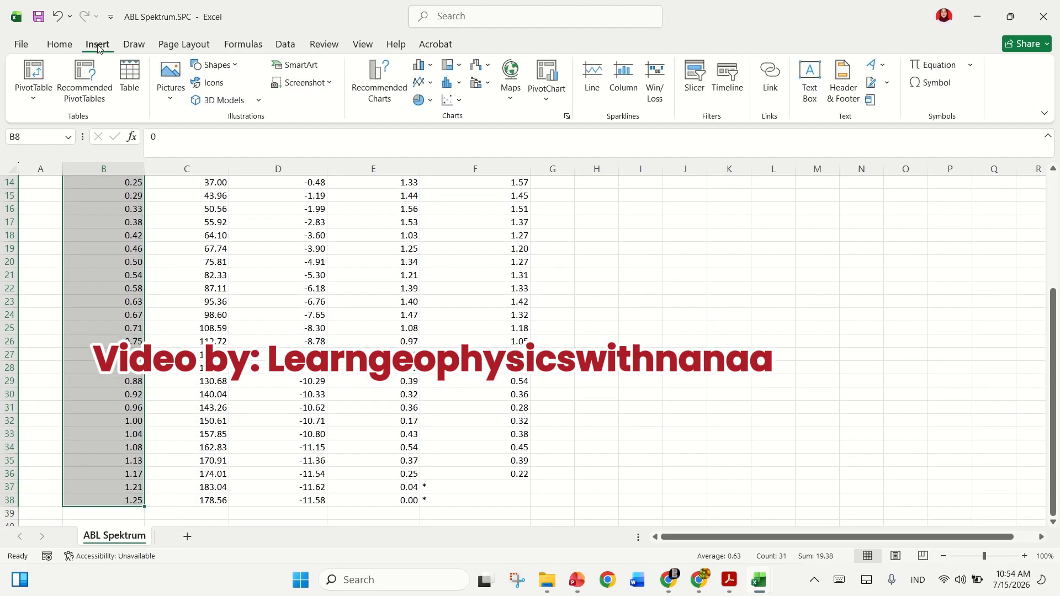
{"action": "left_click", "coordinate": [449, 99]}
{"action": "left_click", "coordinate": [459, 149]}
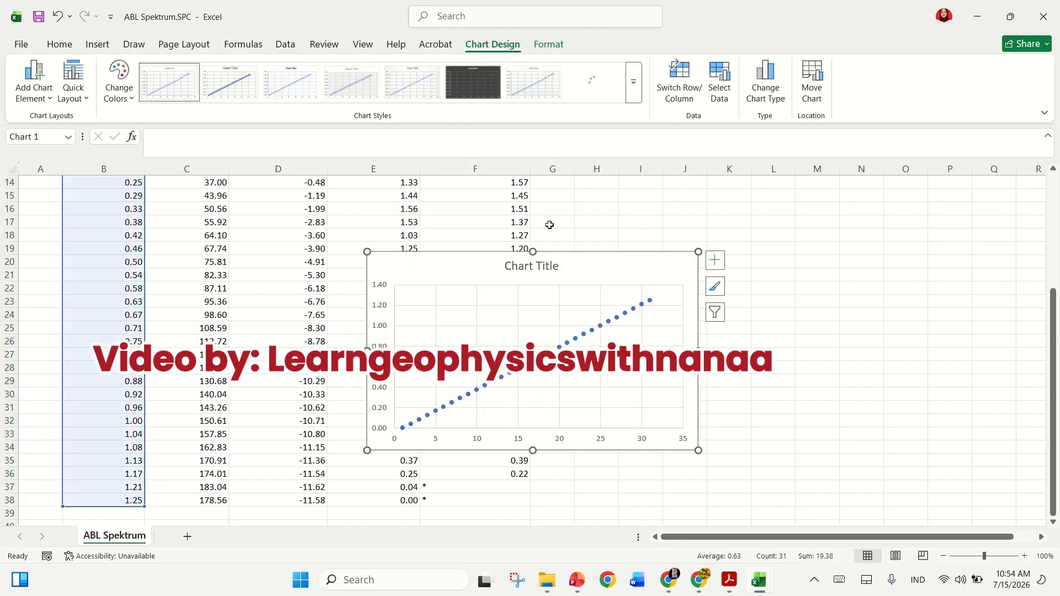
Move the scatter chart beside the data table and apply the quick layout with axis titles, linear trendline, equation and R²
{"action": "left_click_drag", "start_coordinate": [582, 265], "coordinate": [779, 235]}
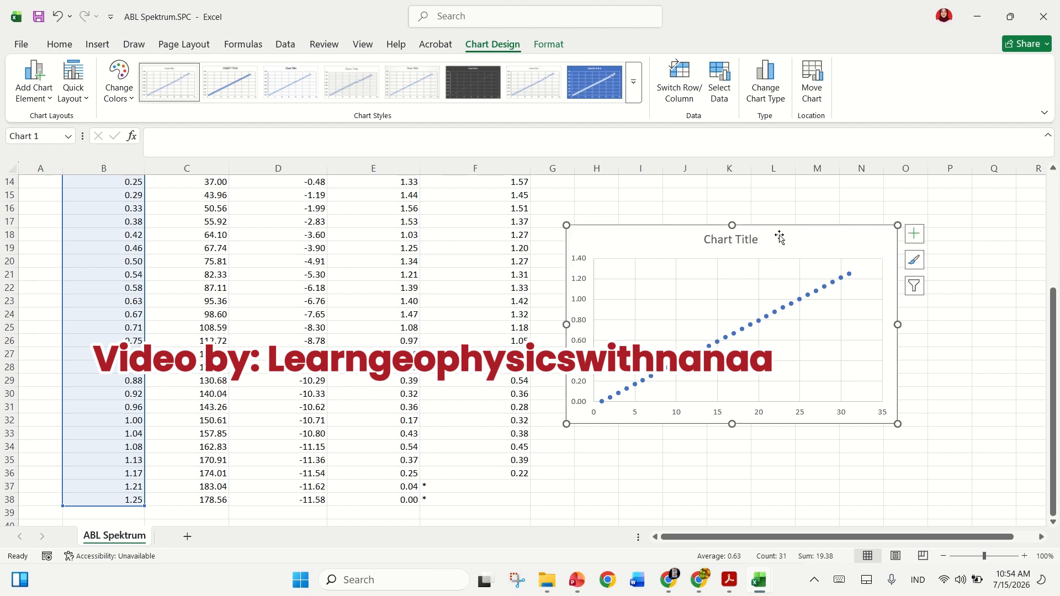
{"action": "left_click", "coordinate": [70, 93]}
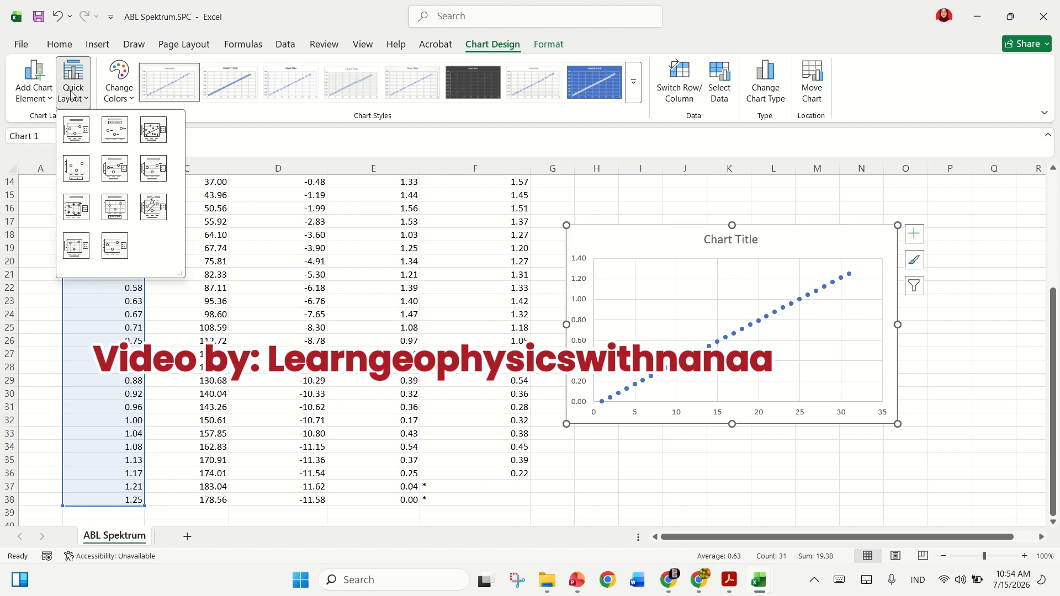
{"action": "left_click", "coordinate": [145, 209]}
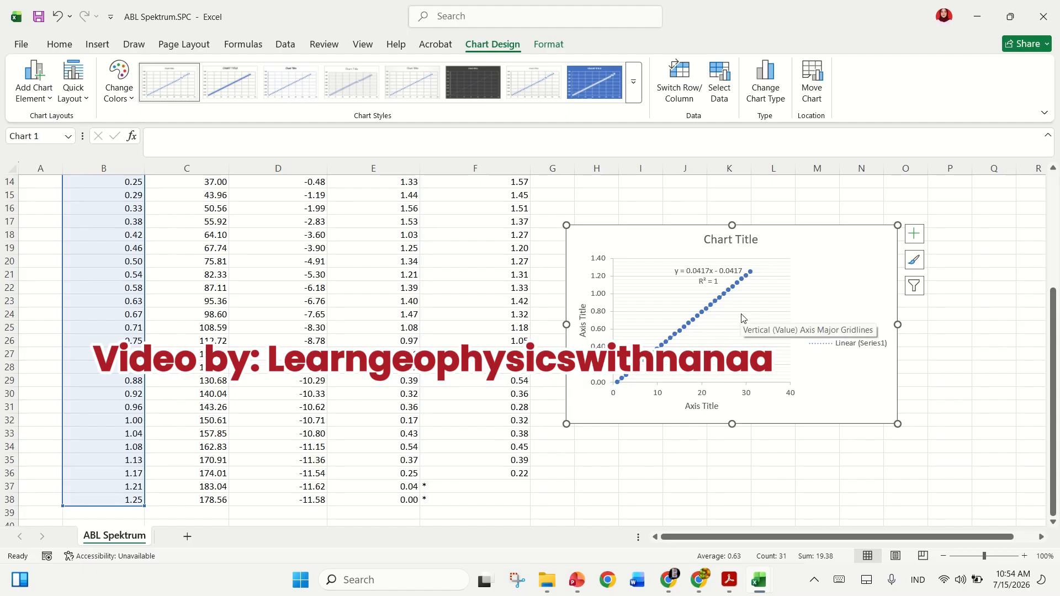
Edit Series1 in the chart's data source and set its X values to the CYC/K_unit range B8:B38
{"action": "right_click", "coordinate": [790, 276]}
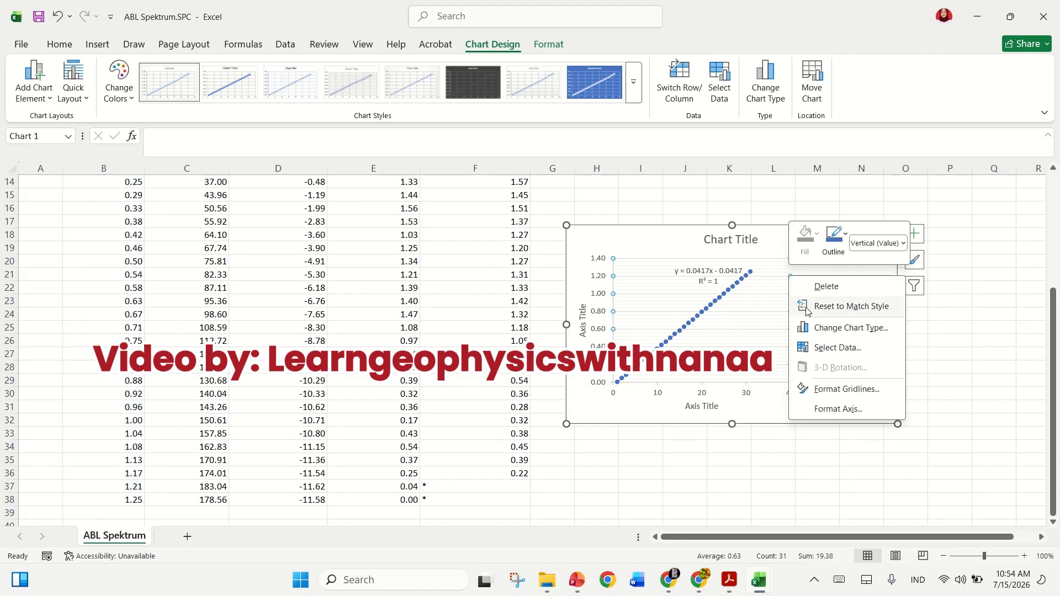
{"action": "left_click", "coordinate": [821, 349]}
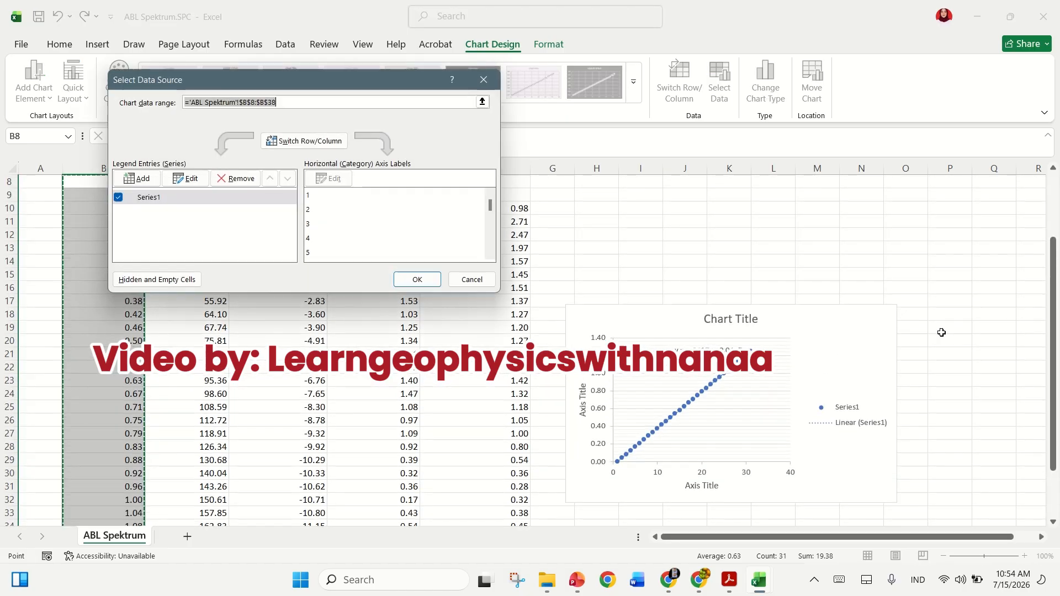
{"action": "left_click", "coordinate": [150, 199]}
{"action": "left_click", "coordinate": [178, 187]}
{"action": "left_click", "coordinate": [261, 190]}
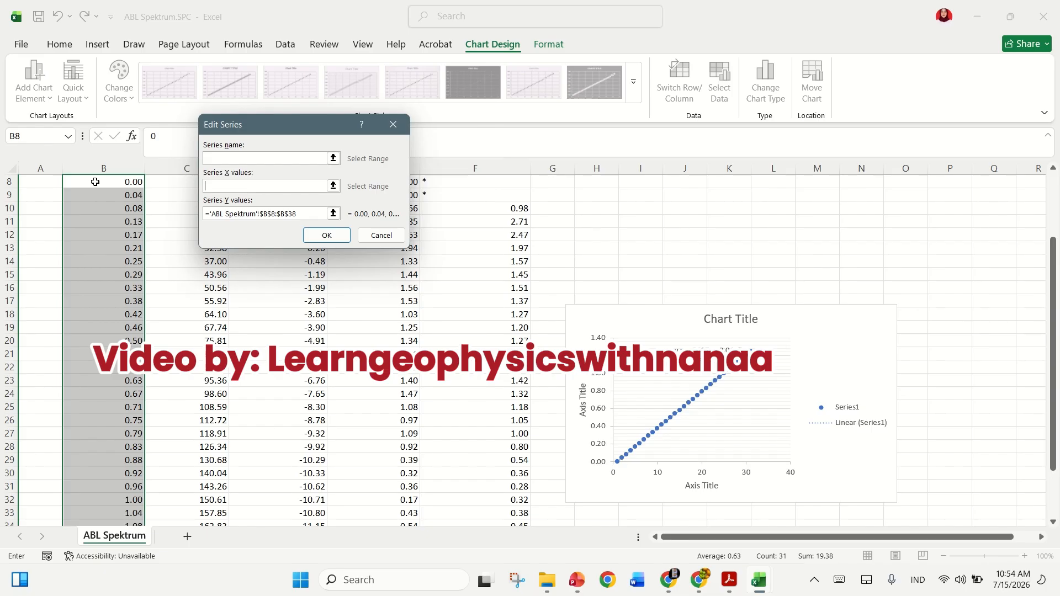
{"action": "left_click_drag", "start_coordinate": [95, 181], "coordinate": [79, 501]}
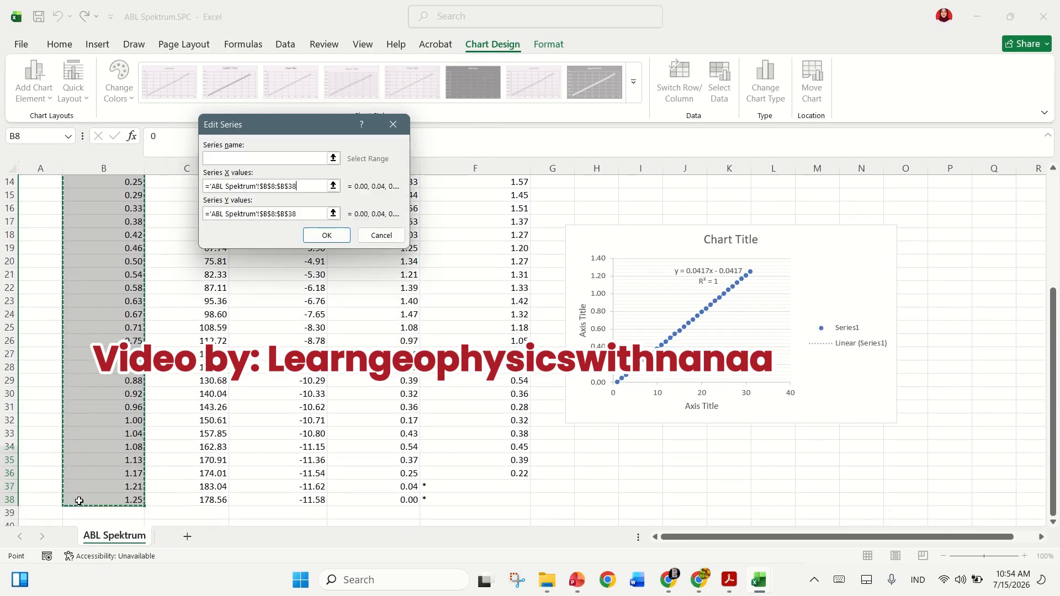
Replace the series' Y values with the Ln_P range D8:D38
{"action": "left_click", "coordinate": [311, 210]}
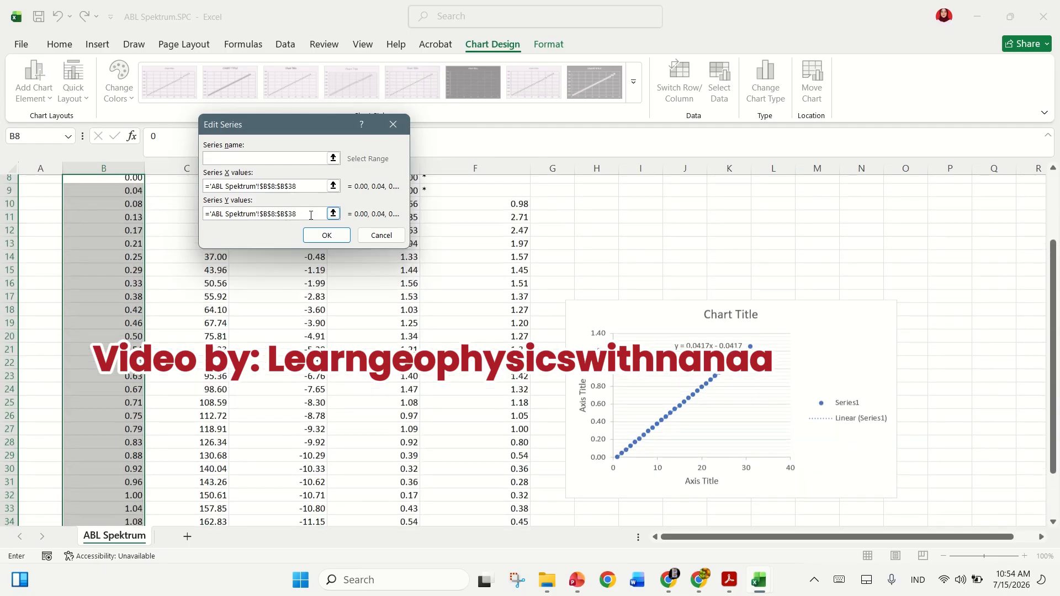
{"action": "left_click_drag", "start_coordinate": [309, 213], "coordinate": [171, 208]}
{"action": "key", "text": "BackSpace"}
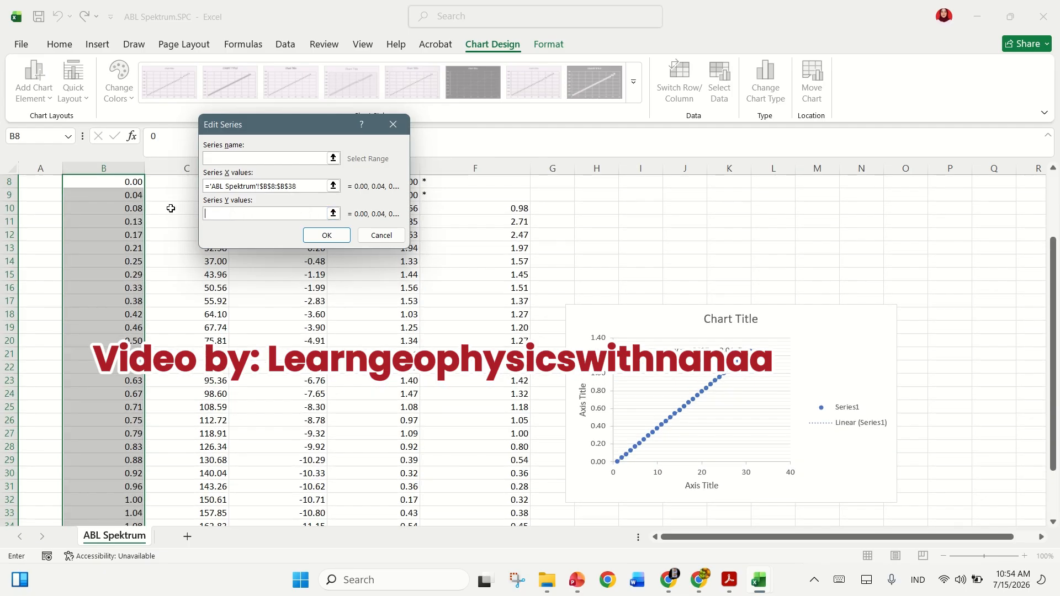
{"action": "left_click_drag", "start_coordinate": [301, 136], "coordinate": [548, 144]}
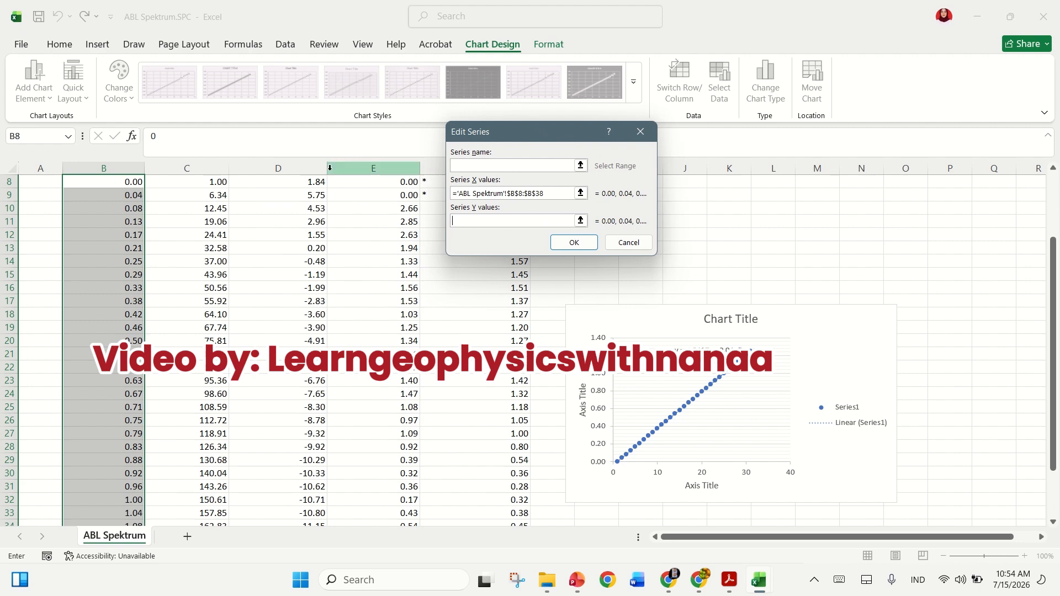
{"action": "left_click_drag", "start_coordinate": [1053, 249], "coordinate": [1057, 160]}
{"action": "left_click_drag", "start_coordinate": [292, 273], "coordinate": [291, 499]}
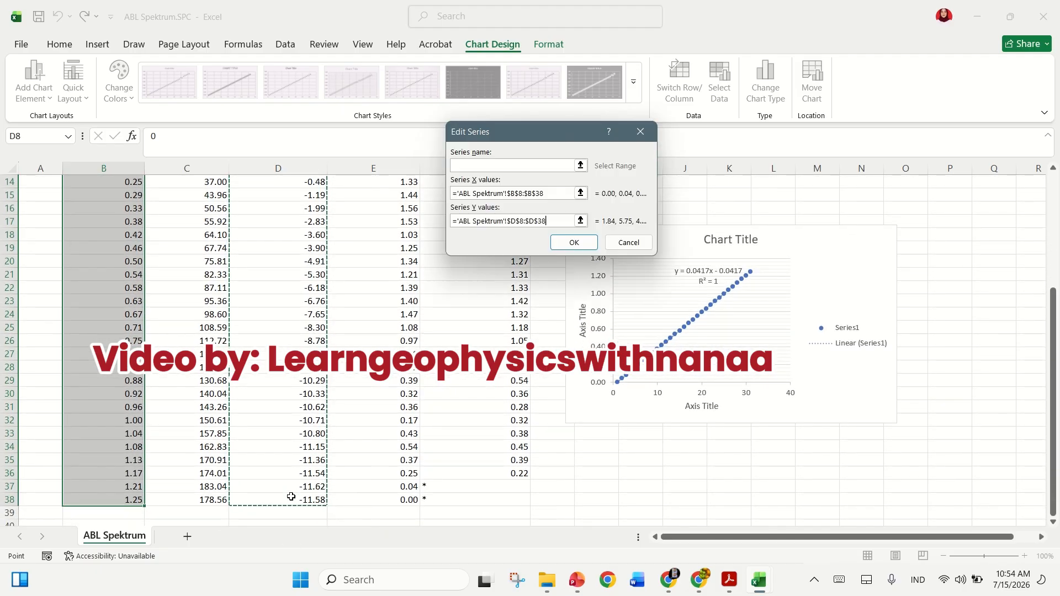
Name the series Grafik Spektrum ABL and apply the chart's data source changes
{"action": "left_click", "coordinate": [546, 169]}
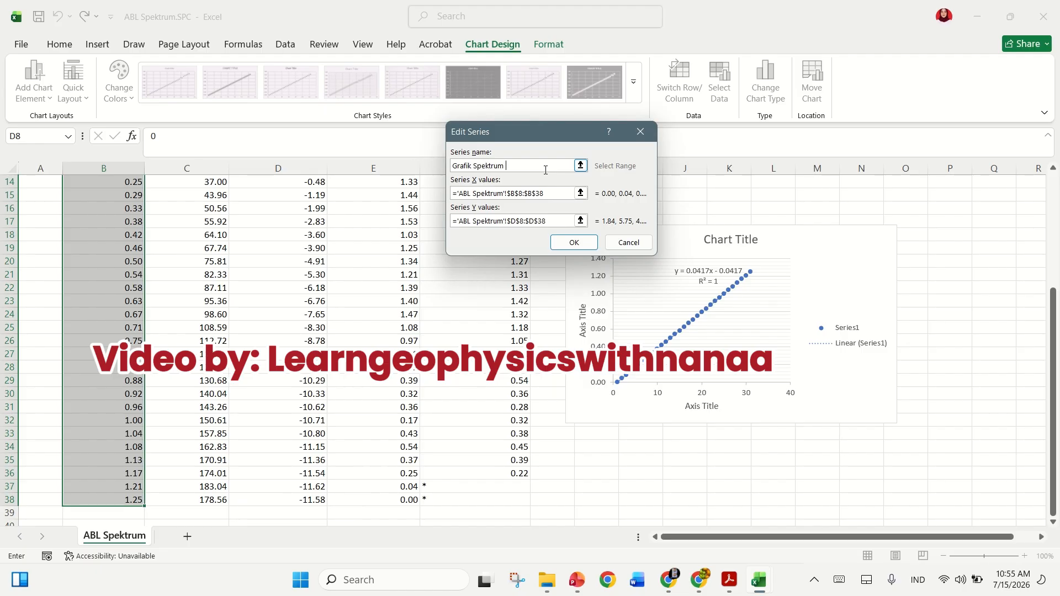
{"action": "key", "text": "Return"}
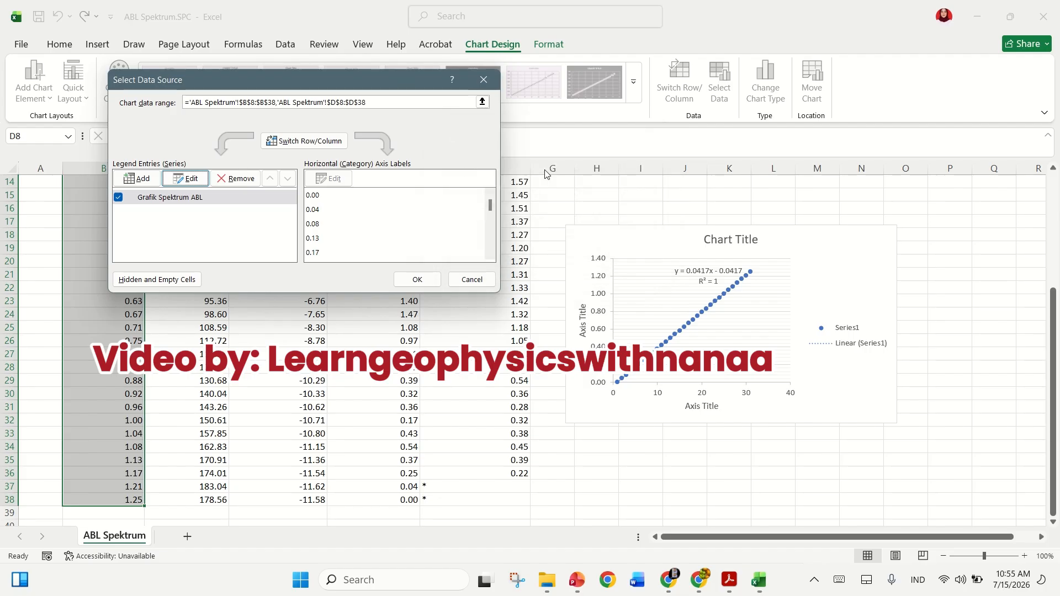
{"action": "left_click", "coordinate": [417, 278]}
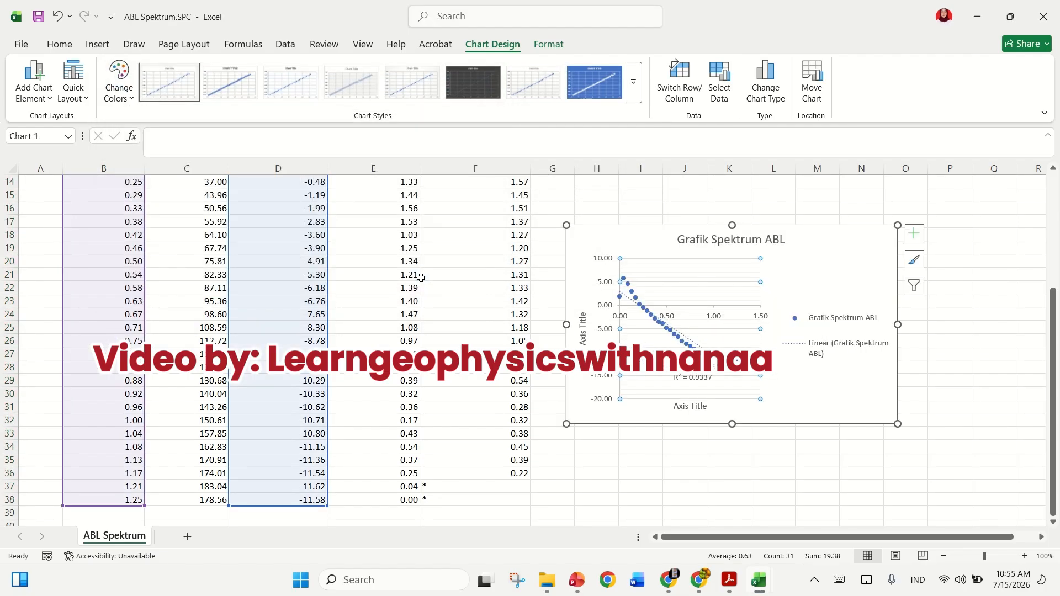
Widen the Grafik Spektrum ABL chart so that it extends into column P
{"action": "left_click_drag", "start_coordinate": [897, 325], "coordinate": [954, 324]}
{"action": "left_click", "coordinate": [870, 329]}
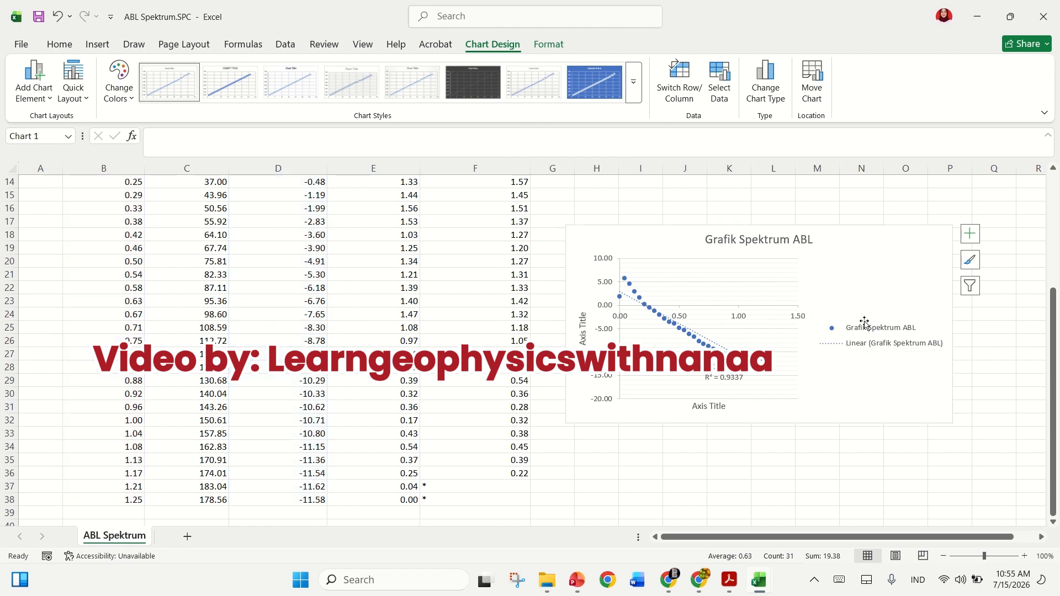
Delete the chart's legend and move the trendline equation and R² label to the lower-left area of the plot
{"action": "key", "text": "Delete"}
{"action": "left_click", "coordinate": [854, 379]}
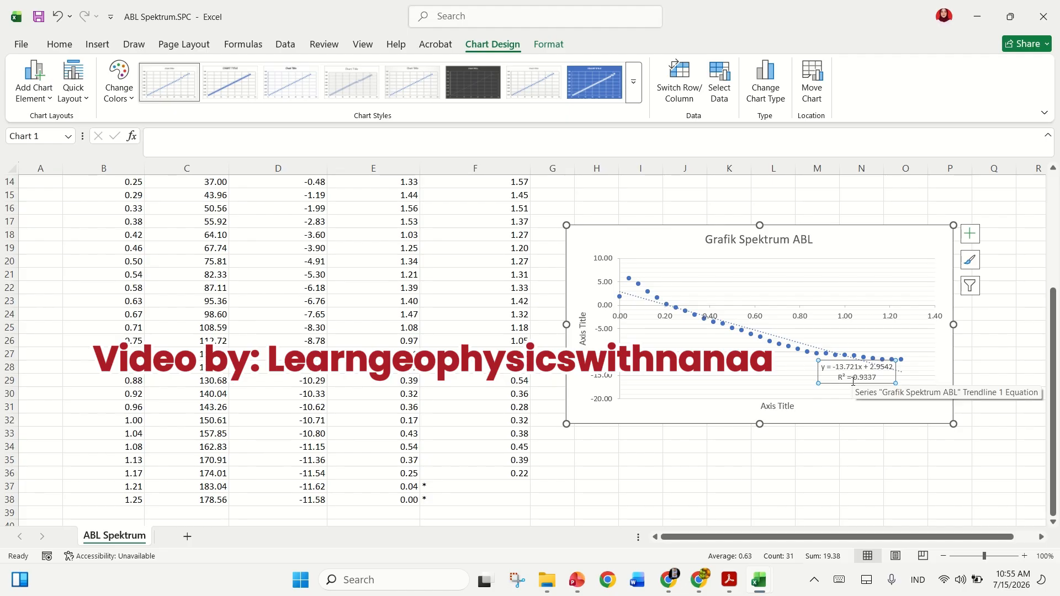
{"action": "left_click_drag", "start_coordinate": [849, 384], "coordinate": [837, 396]}
{"action": "left_click_drag", "start_coordinate": [702, 377], "coordinate": [661, 395]}
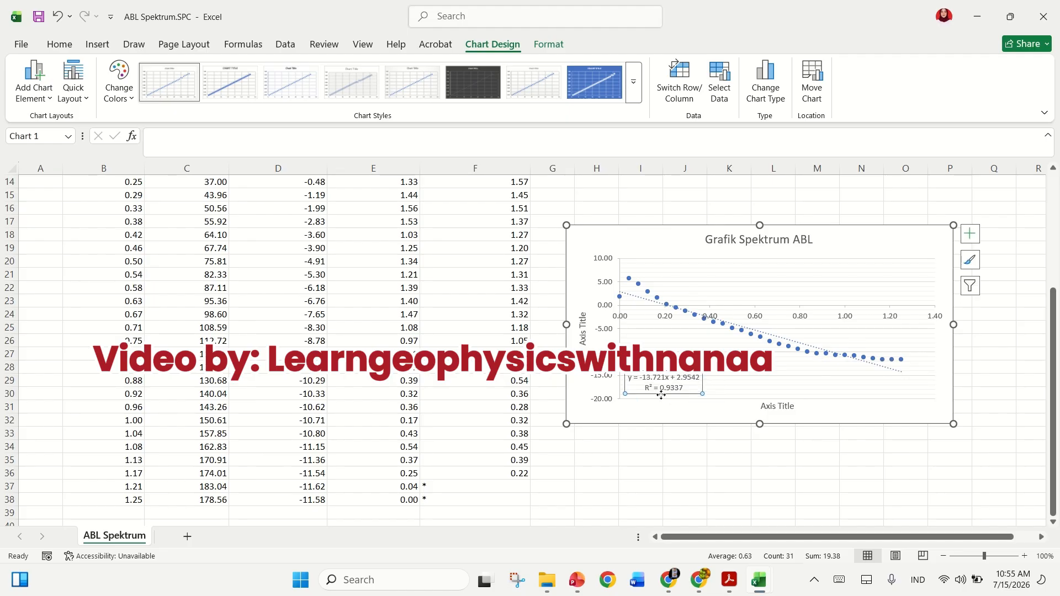
Replace the chart's horizontal axis title with k
{"action": "left_click", "coordinate": [772, 407]}
{"action": "triple_click", "coordinate": [778, 409]}
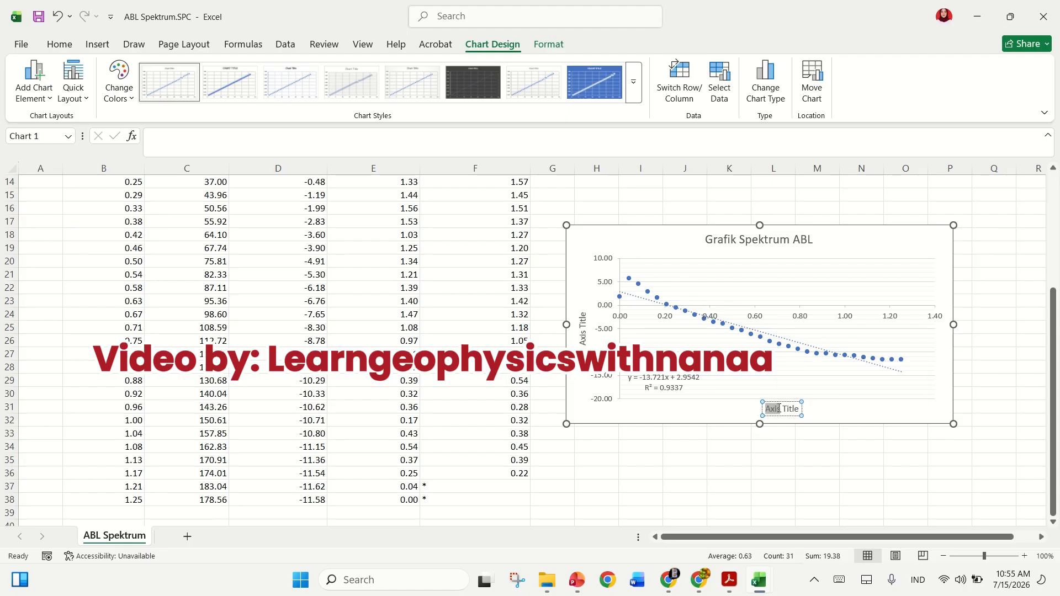
{"action": "key", "text": "BackSpace"}
{"action": "type", "text": "sUMBU"}
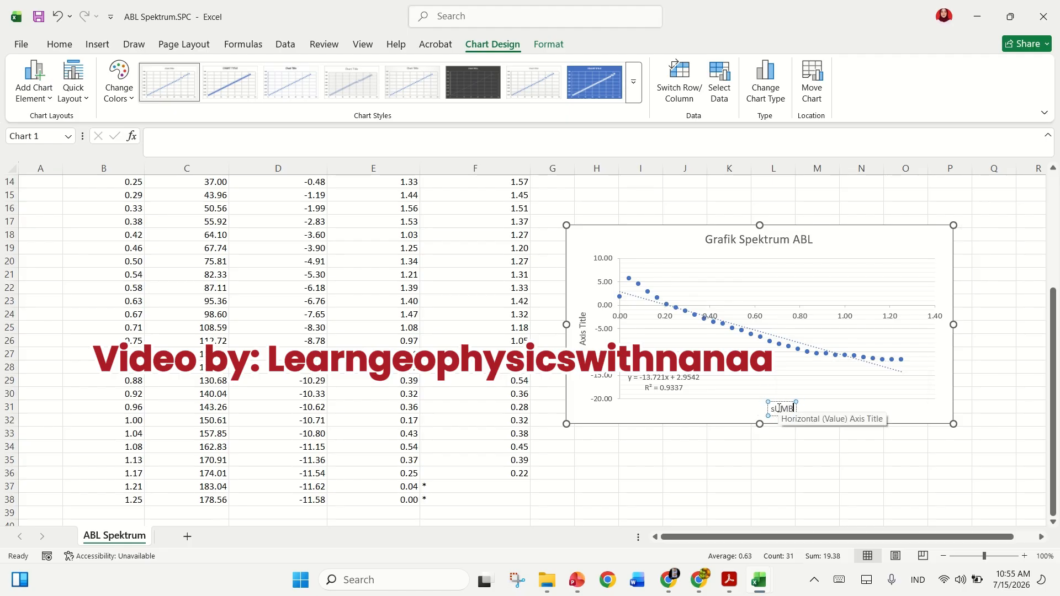
{"action": "key", "text": "BackSpace"}
{"action": "key", "text": "BackSpace"}
{"action": "key", "text": "BackSpace"}
{"action": "key", "text": "BackSpace"}
{"action": "key", "text": "BackSpace"}
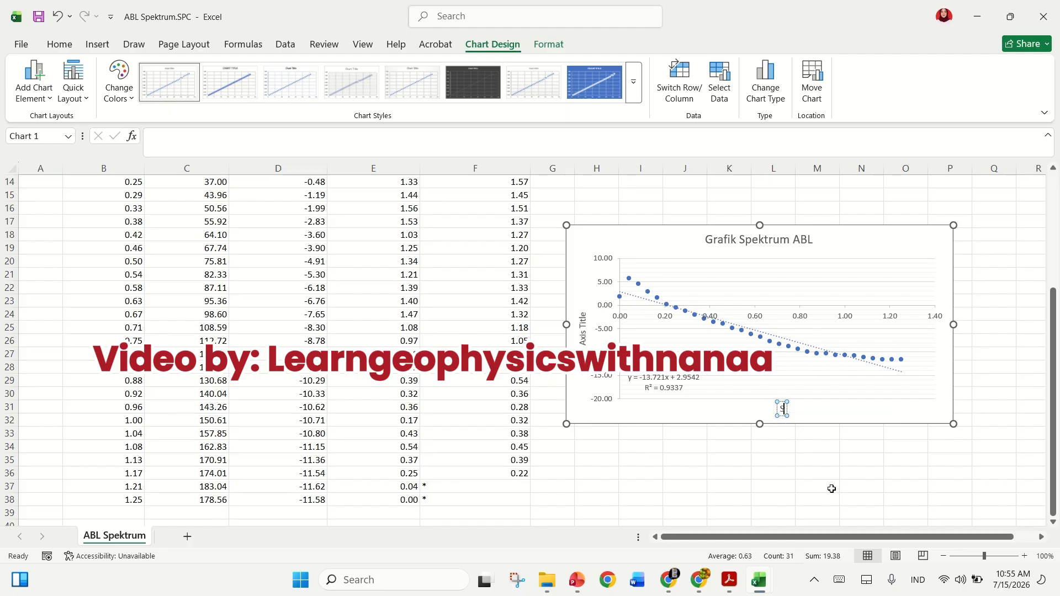
{"action": "type", "text": "S"}
{"action": "key", "text": "BackSpace"}
{"action": "type", "text": "k"}
Replace the chart's vertical axis title with Ln (P) and close the axis title formatting options
{"action": "left_click", "coordinate": [584, 339]}
{"action": "double_click", "coordinate": [584, 338]}
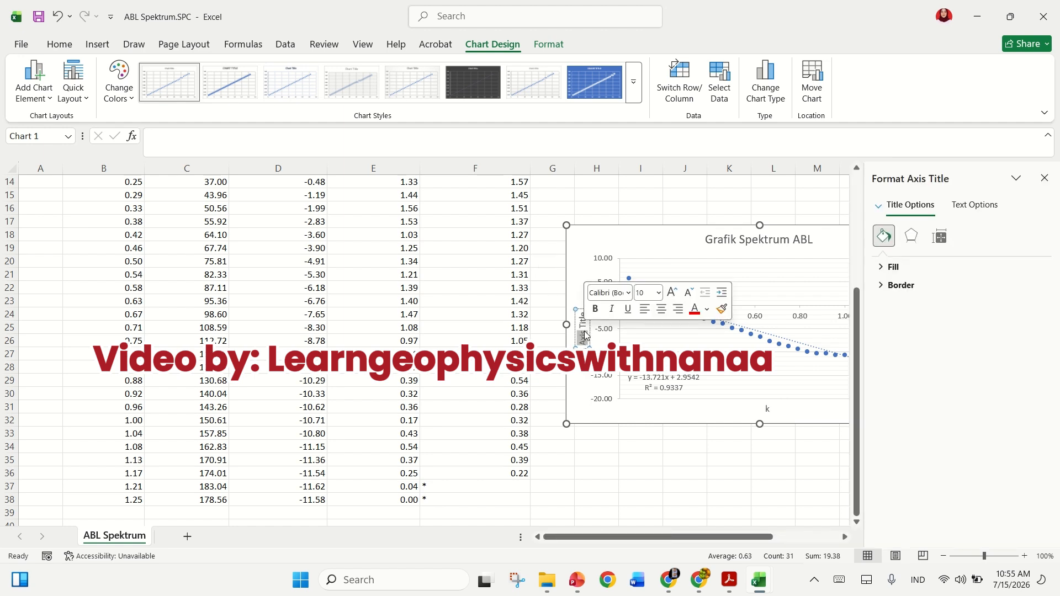
{"action": "triple_click", "coordinate": [585, 335]}
{"action": "key", "text": "BackSpace"}
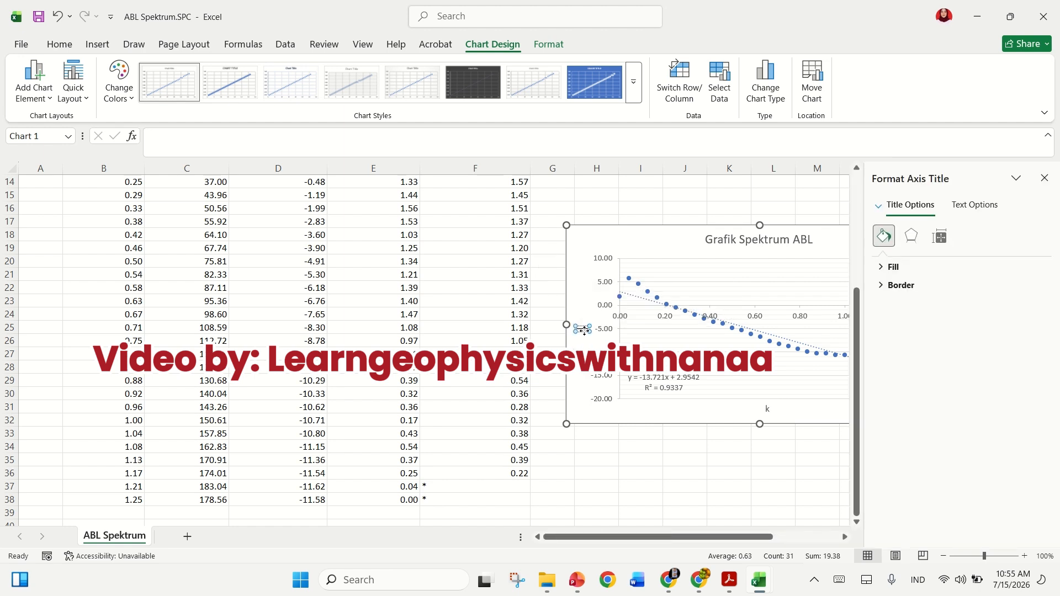
{"action": "type", "text": "Ln (P)"}
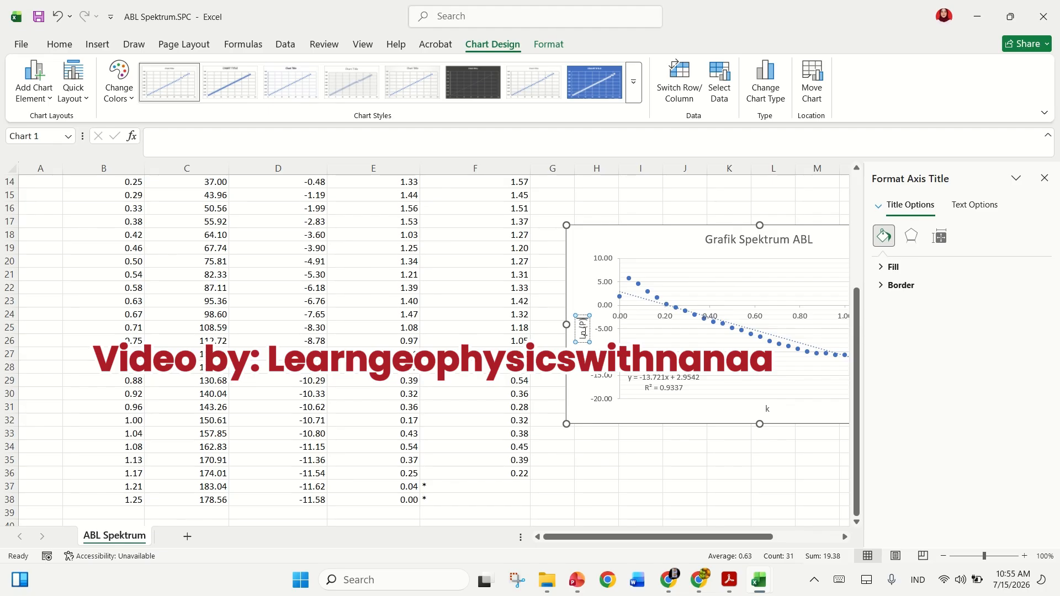
{"action": "left_click", "coordinate": [1042, 178]}
{"action": "left_click", "coordinate": [918, 206]}
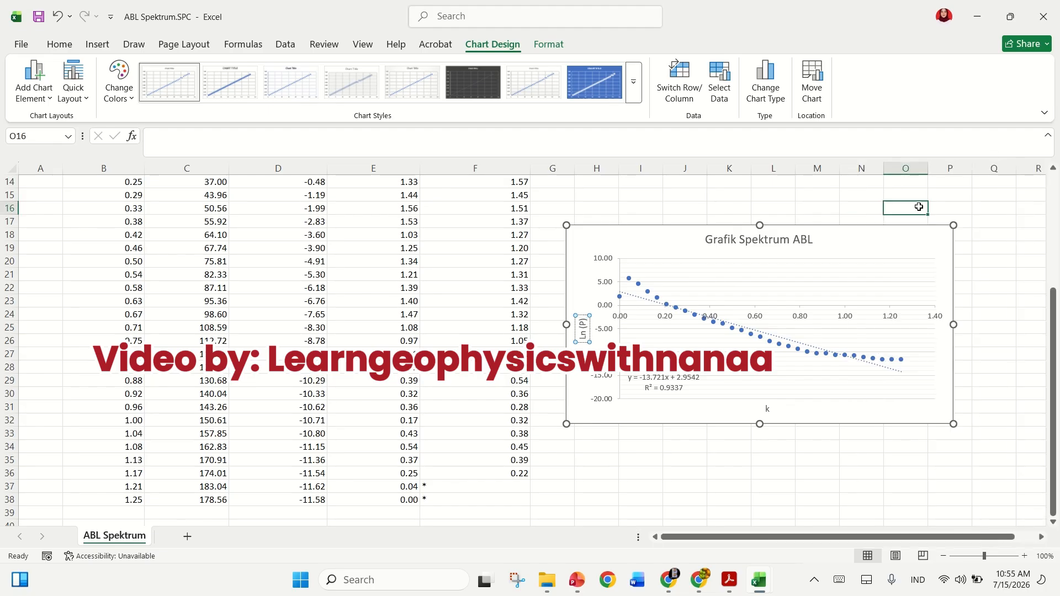
Draw a vertical straight line about 2.58" long across the Grafik Spektrum ABL chart at k of about 0.20
{"action": "left_click", "coordinate": [720, 336]}
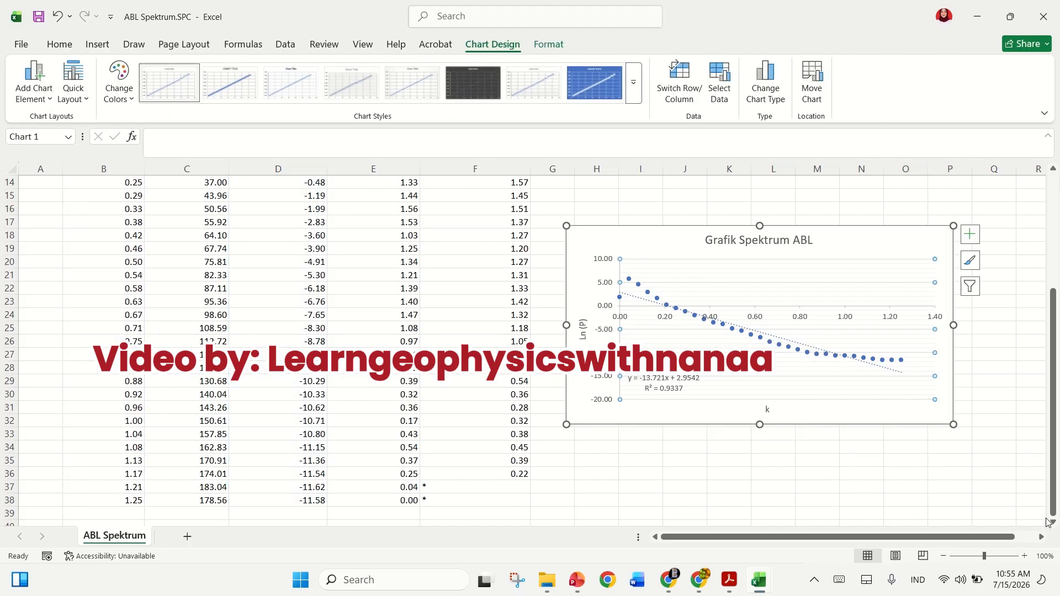
{"action": "left_click", "coordinate": [1025, 556]}
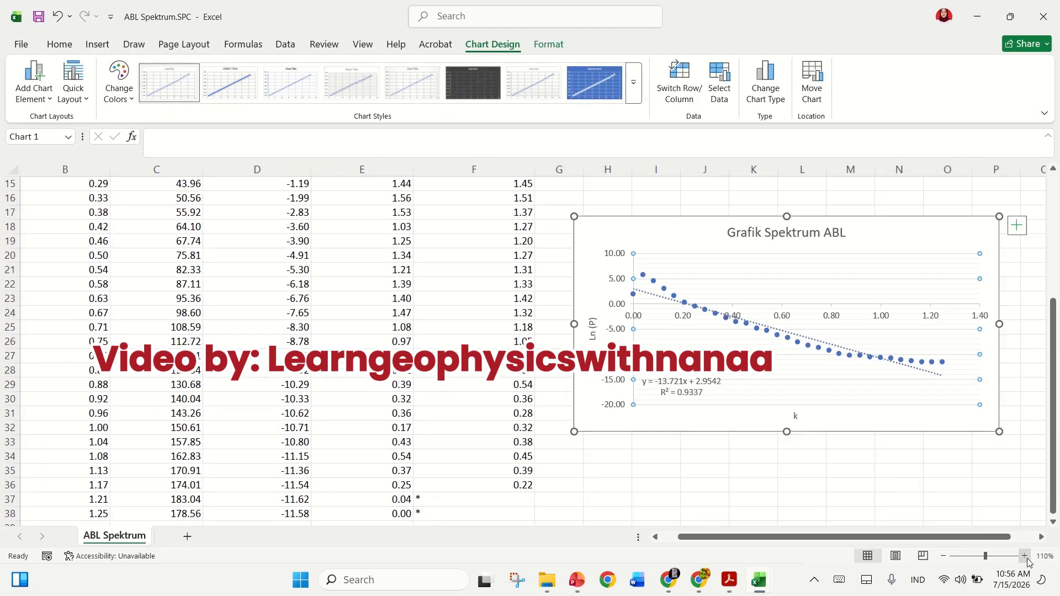
{"action": "left_click", "coordinate": [1024, 557]}
{"action": "left_click", "coordinate": [1024, 556]}
{"action": "left_click", "coordinate": [1025, 556]}
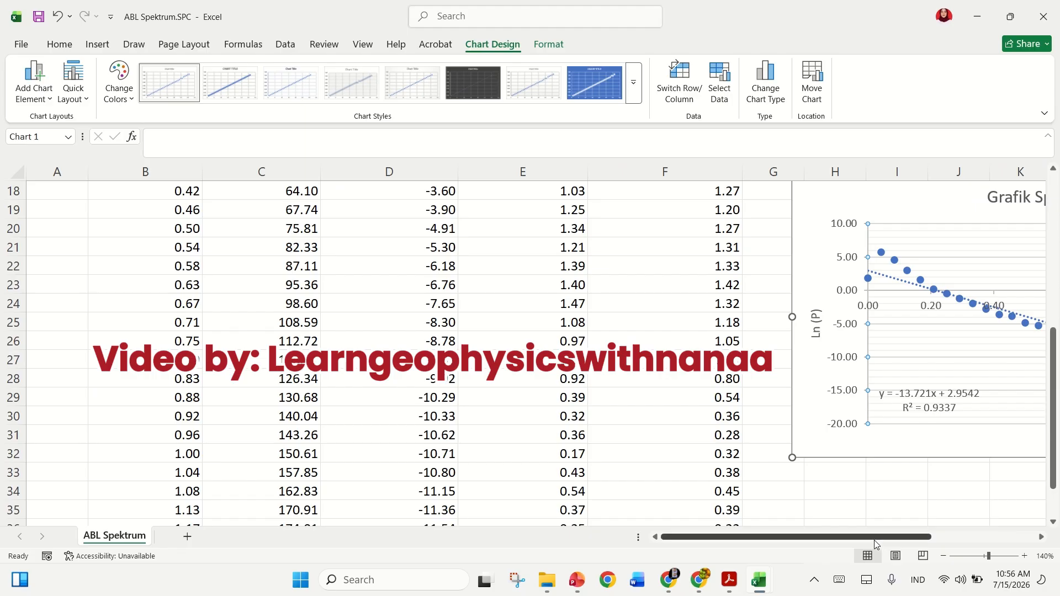
{"action": "left_click_drag", "start_coordinate": [873, 540], "coordinate": [937, 550]}
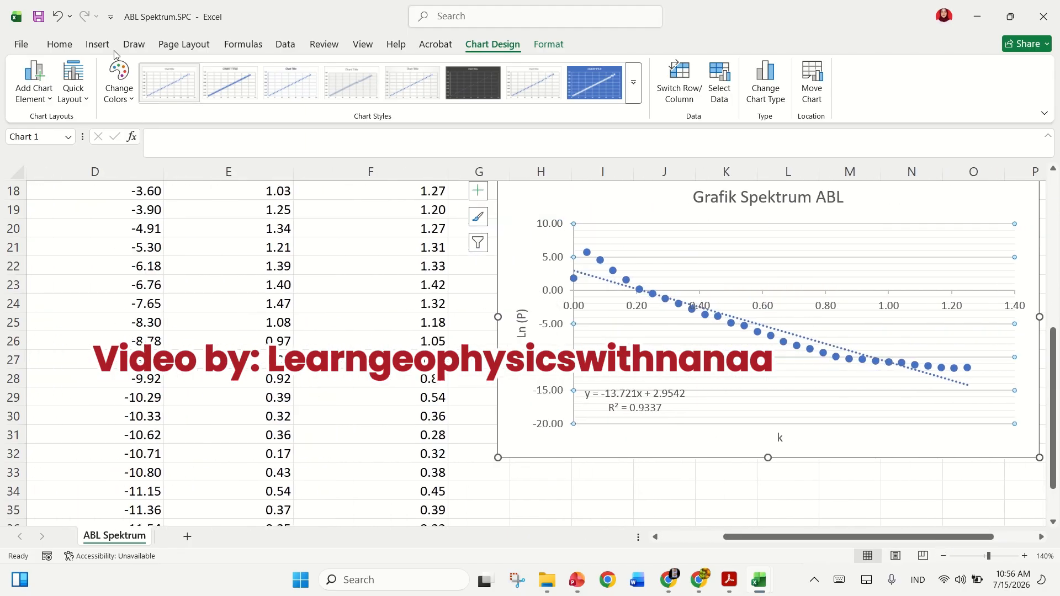
{"action": "left_click", "coordinate": [97, 45]}
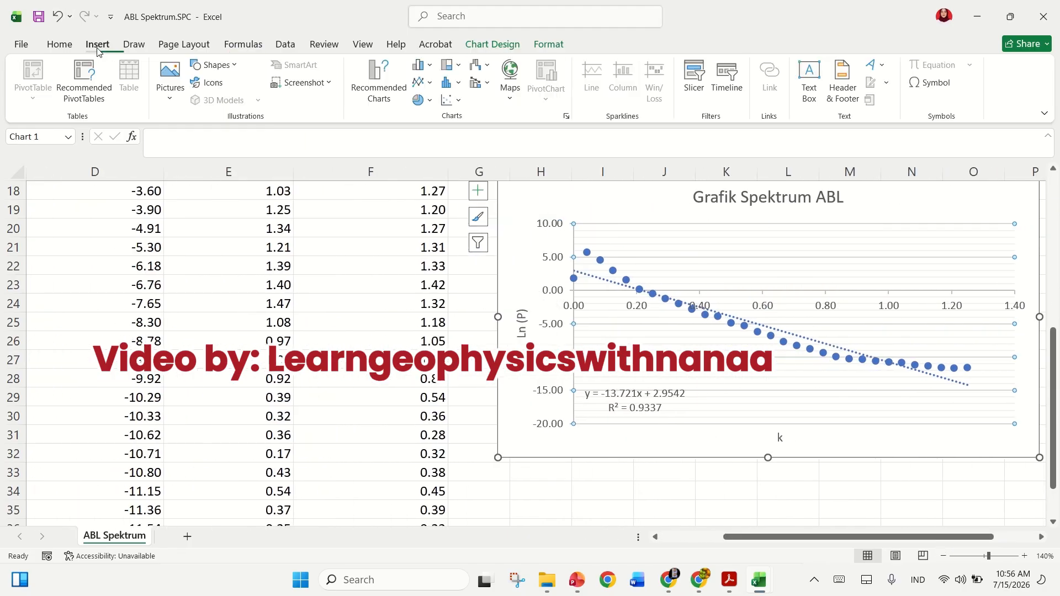
{"action": "left_click", "coordinate": [210, 66]}
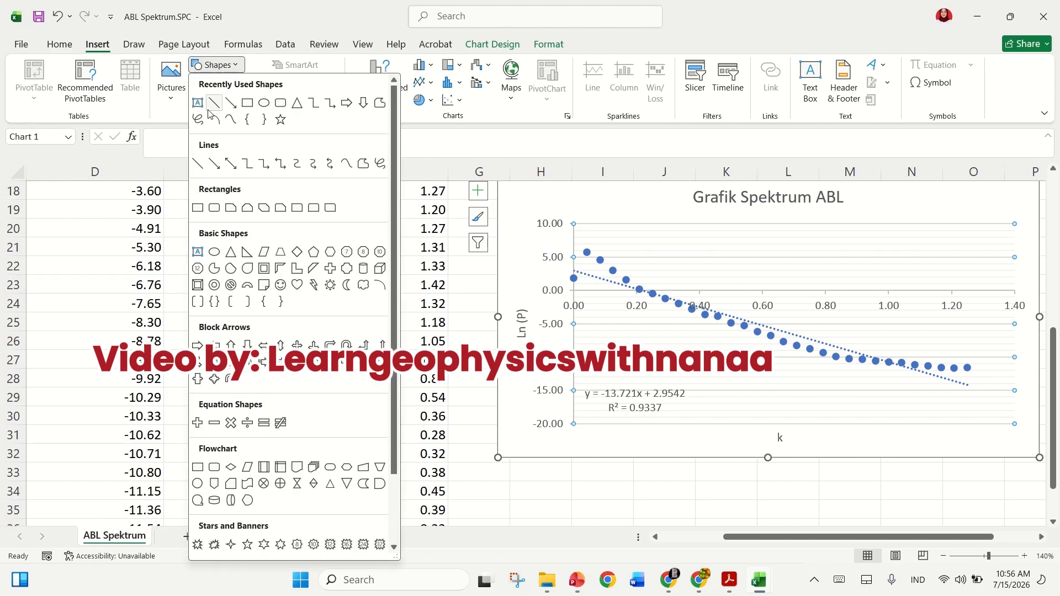
{"action": "left_click", "coordinate": [214, 103]}
{"action": "mouse_move", "coordinate": [640, 204]}
{"action": "left_mouse_down"}
{"action": "mouse_move", "coordinate": [733, 297]}
{"action": "mouse_move", "coordinate": [636, 342]}
{"action": "mouse_move", "coordinate": [639, 444]}
{"action": "left_mouse_up"}
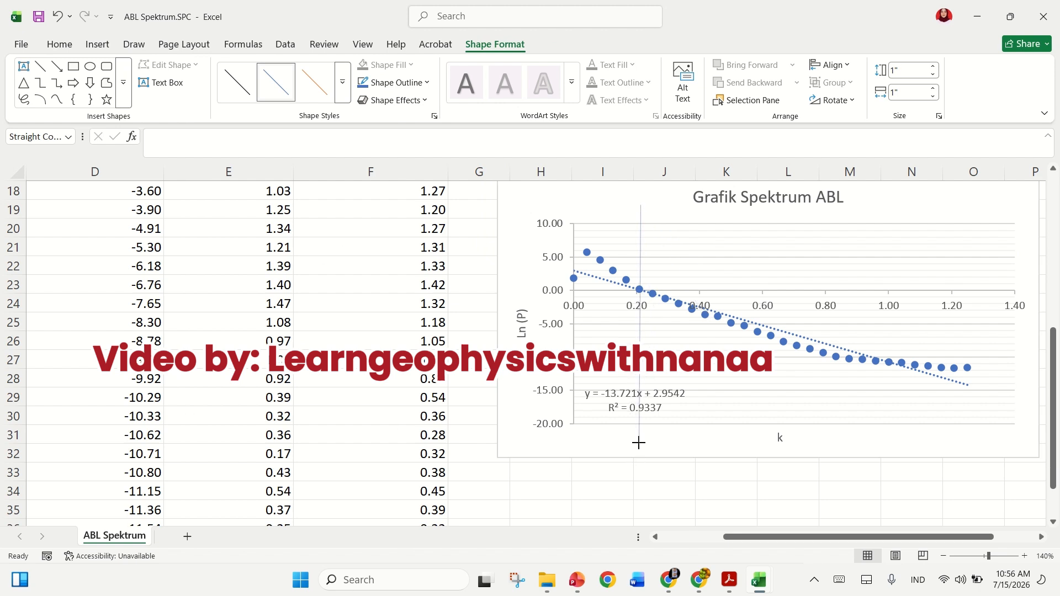
Move the vertical line along the chart to the data point at k = 0.50
{"action": "left_click_drag", "start_coordinate": [640, 381], "coordinate": [707, 383]}
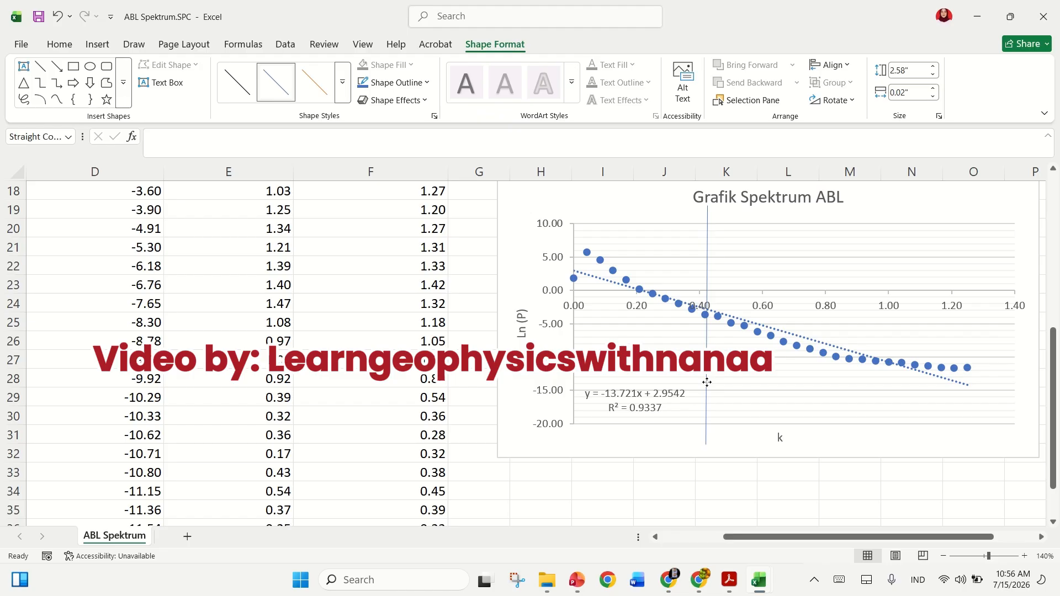
{"action": "left_click_drag", "start_coordinate": [707, 383], "coordinate": [731, 403]}
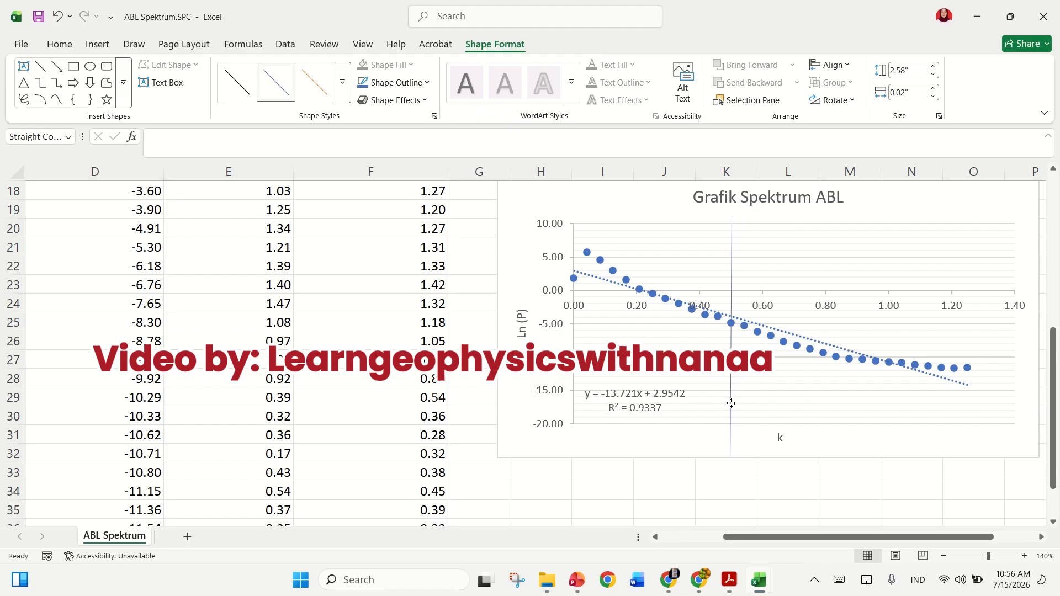
{"action": "left_click_drag", "start_coordinate": [731, 403], "coordinate": [731, 404]}
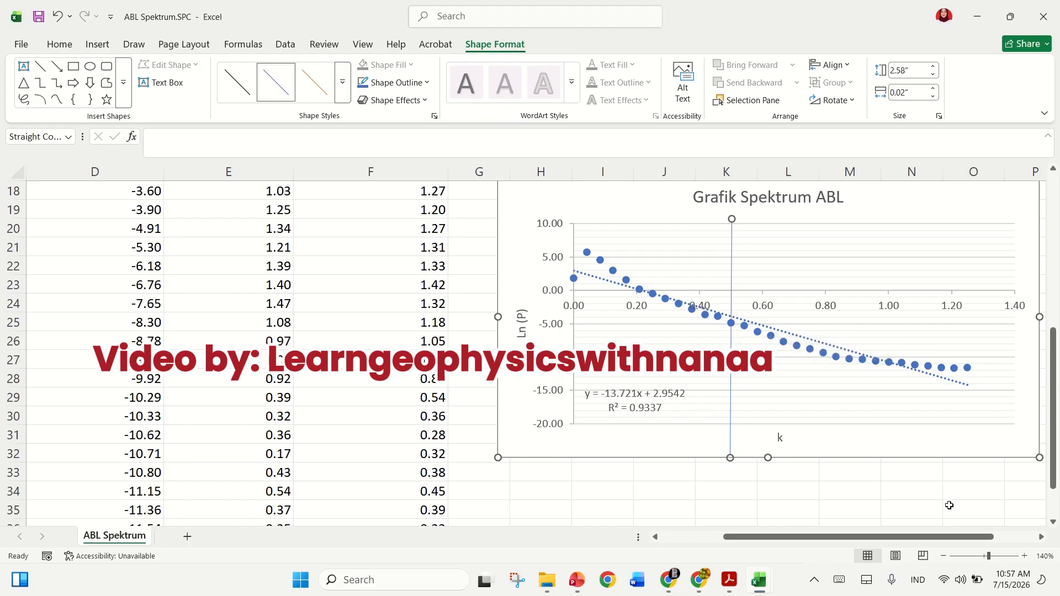
Fill cell B20, the 0.50 wavenumber in the CYC/K_unit column, with light green
{"action": "left_click_drag", "start_coordinate": [897, 537], "coordinate": [774, 552]}
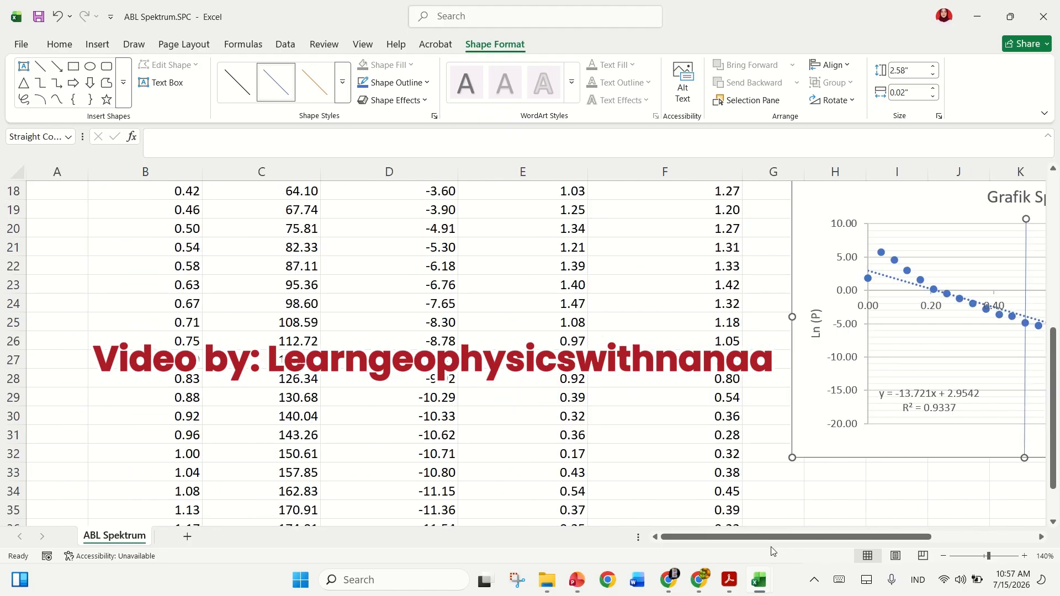
{"action": "left_click", "coordinate": [144, 229]}
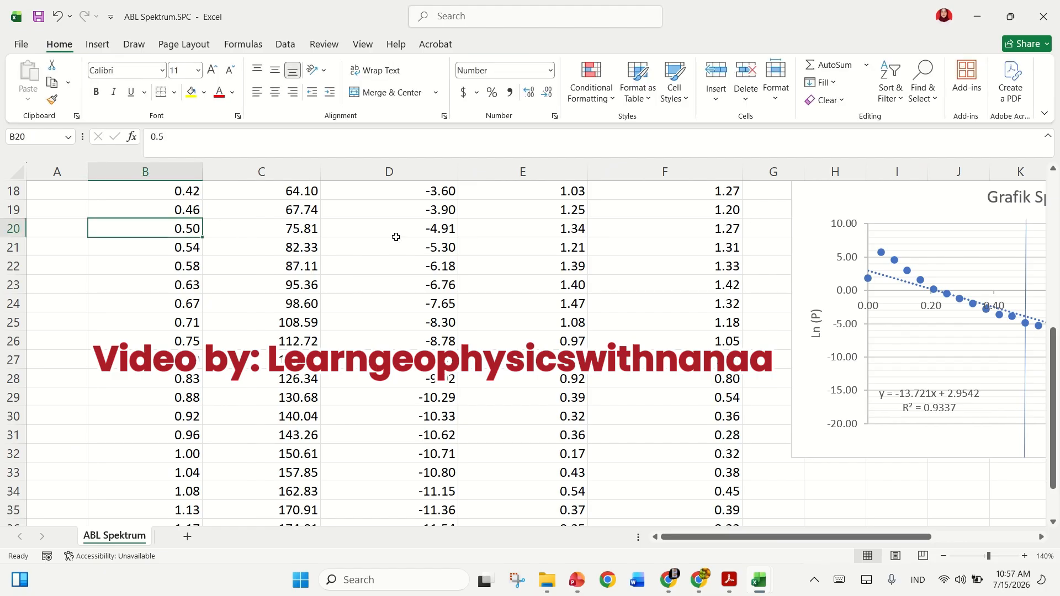
{"action": "left_click", "coordinate": [202, 92]}
{"action": "left_click", "coordinate": [369, 189]}
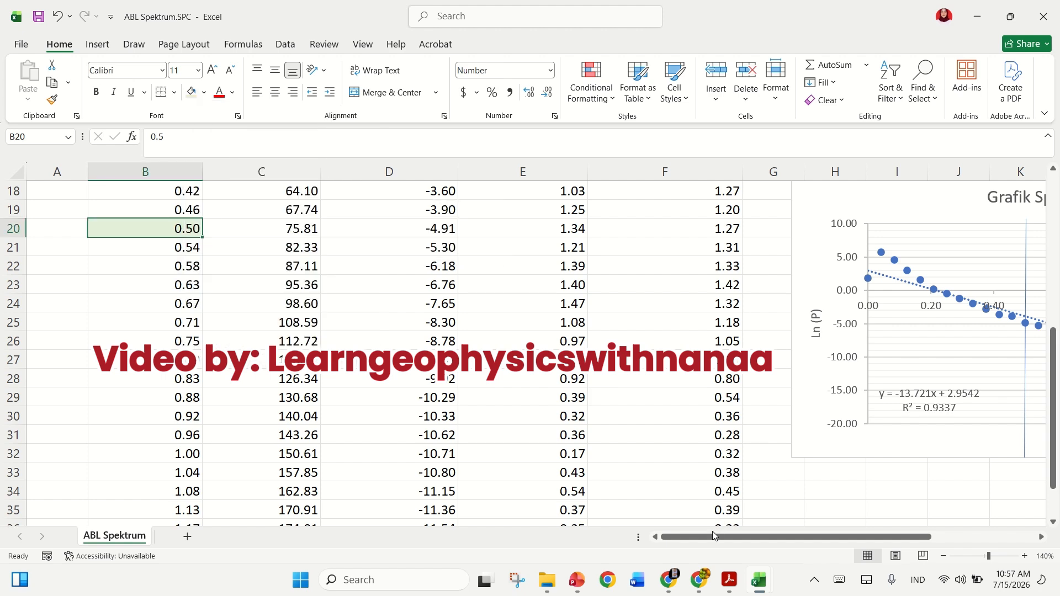
Duplicate the vertical line in the chart and place the copy at the data point k = 1.00
{"action": "left_click_drag", "start_coordinate": [712, 536], "coordinate": [784, 542]}
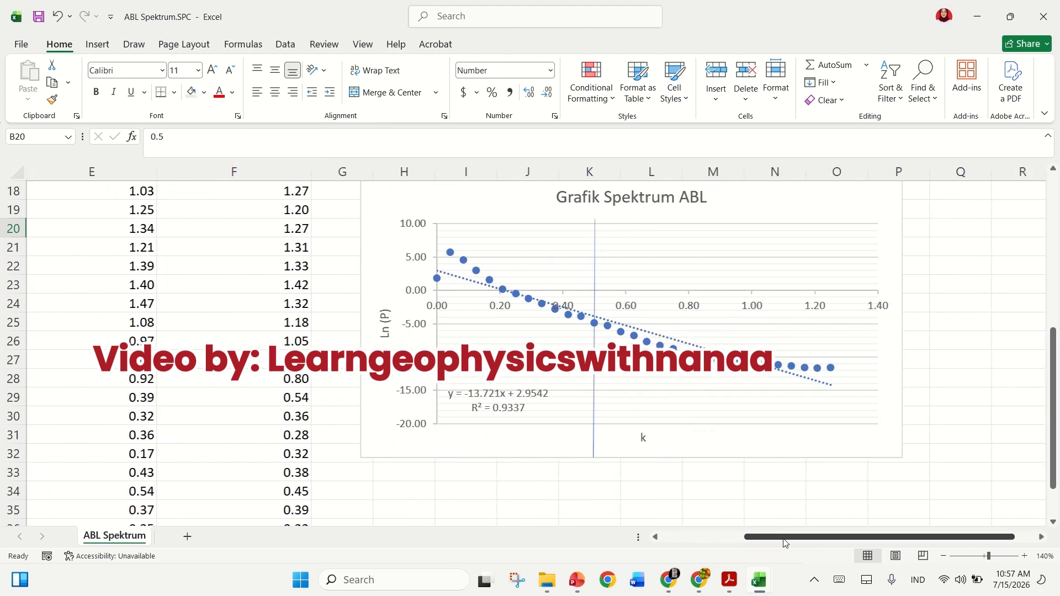
{"action": "left_click", "coordinate": [594, 231]}
{"action": "key", "text": "ctrl+c"}
{"action": "key", "text": "ctrl+v"}
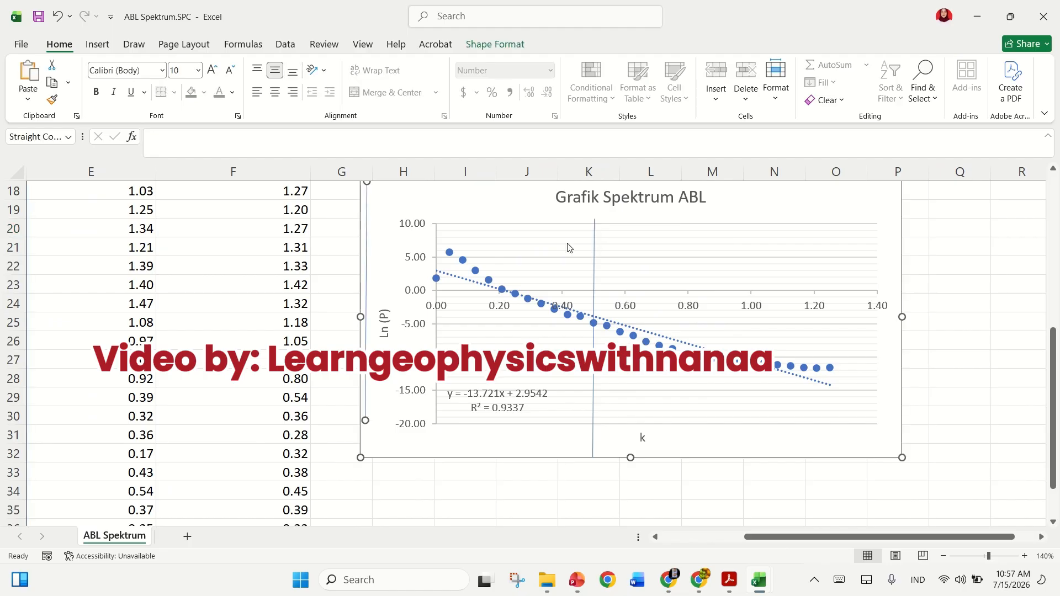
{"action": "left_click_drag", "start_coordinate": [365, 237], "coordinate": [750, 342]}
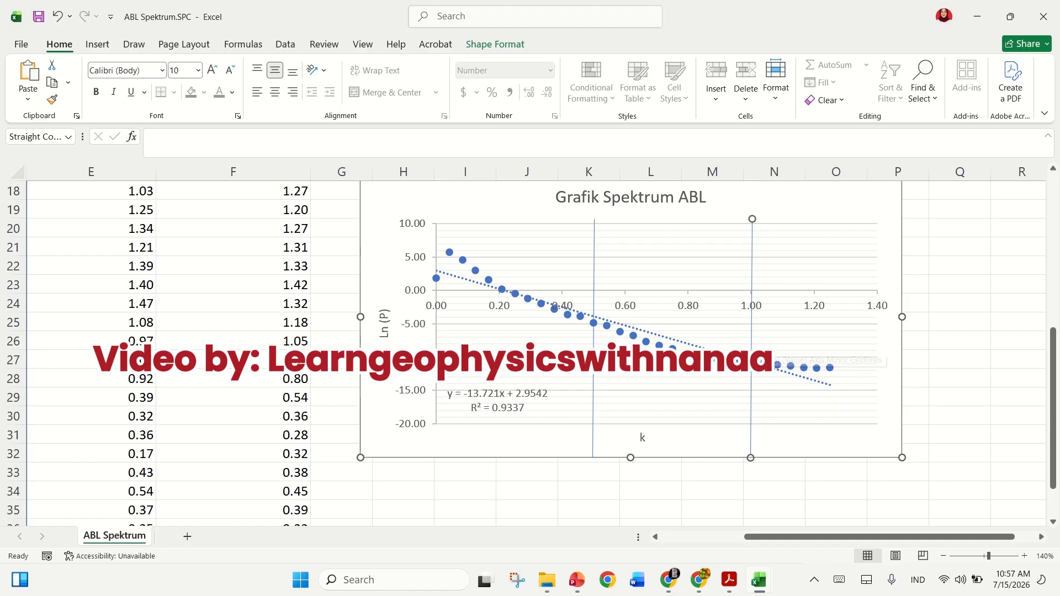
{"action": "mouse_move", "coordinate": [754, 373]}
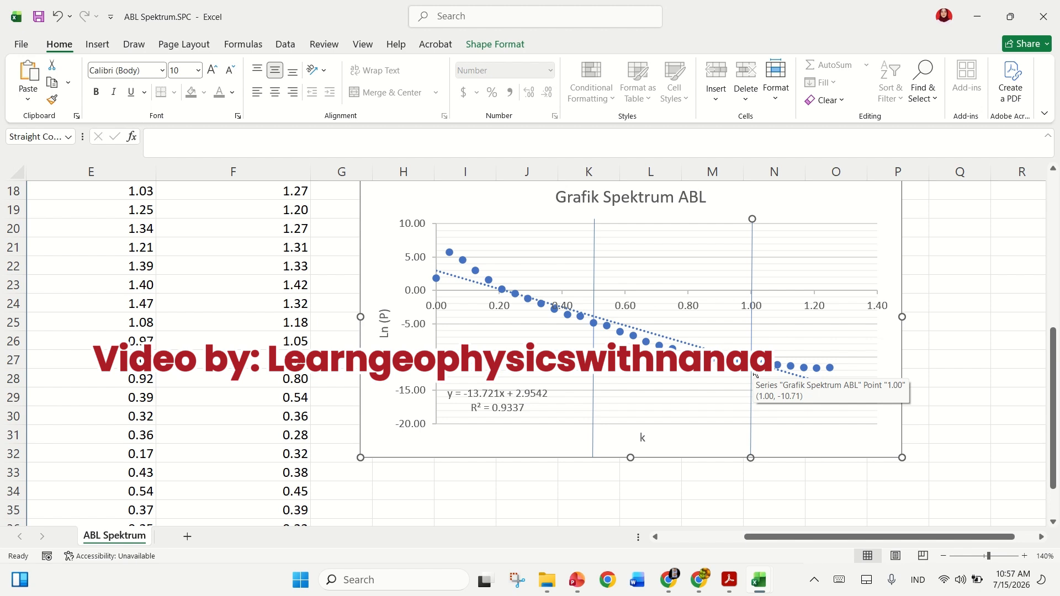
Fill cell B32, the 1.00 wavenumber in the CYC/K_unit column, with light orange
{"action": "left_click_drag", "start_coordinate": [772, 536], "coordinate": [710, 546]}
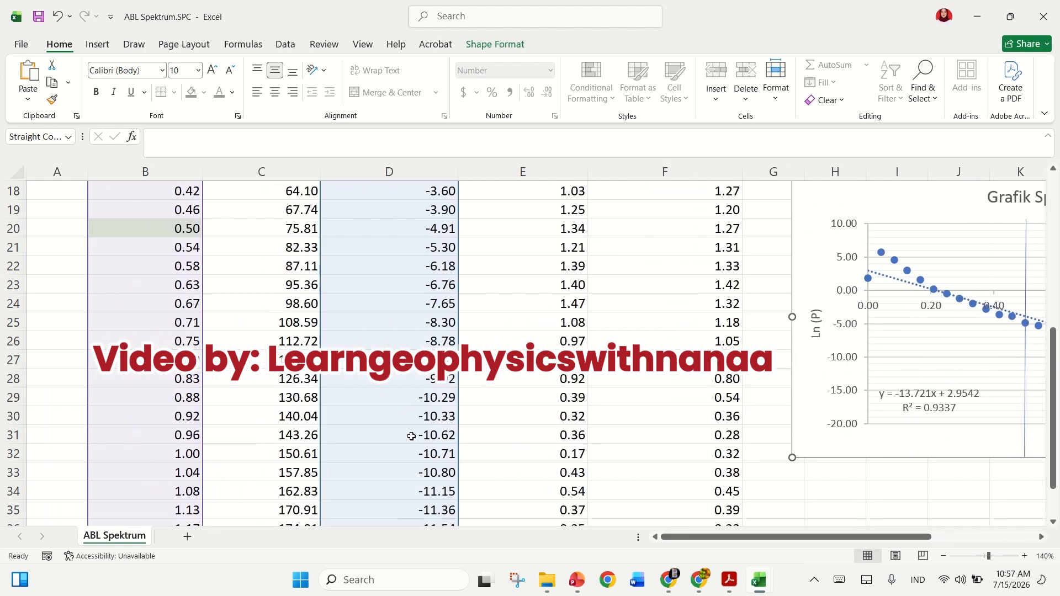
{"action": "left_click", "coordinate": [171, 452]}
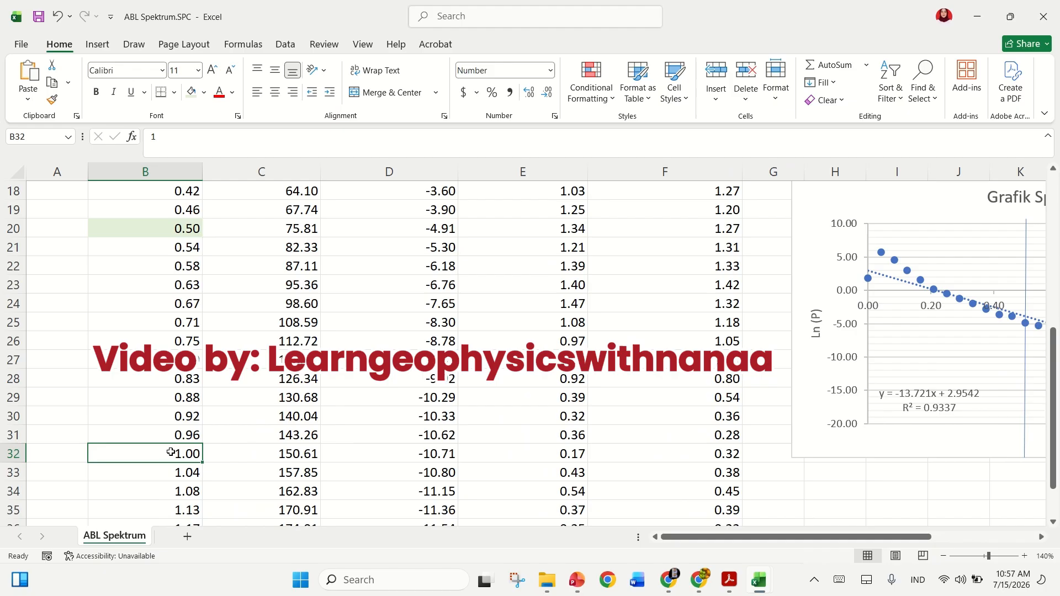
{"action": "left_click", "coordinate": [203, 94]}
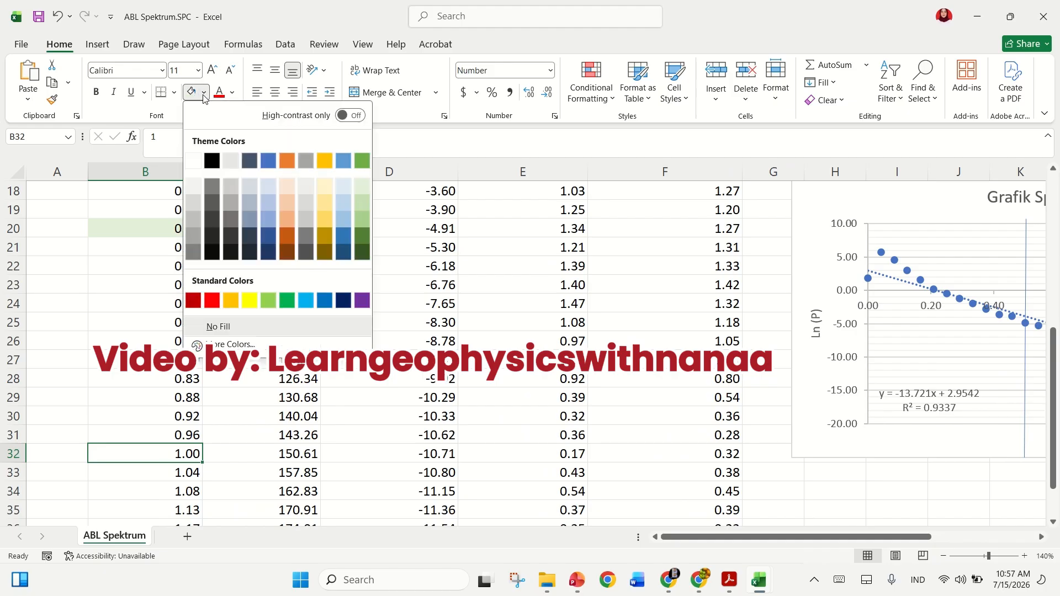
{"action": "left_click", "coordinate": [287, 184]}
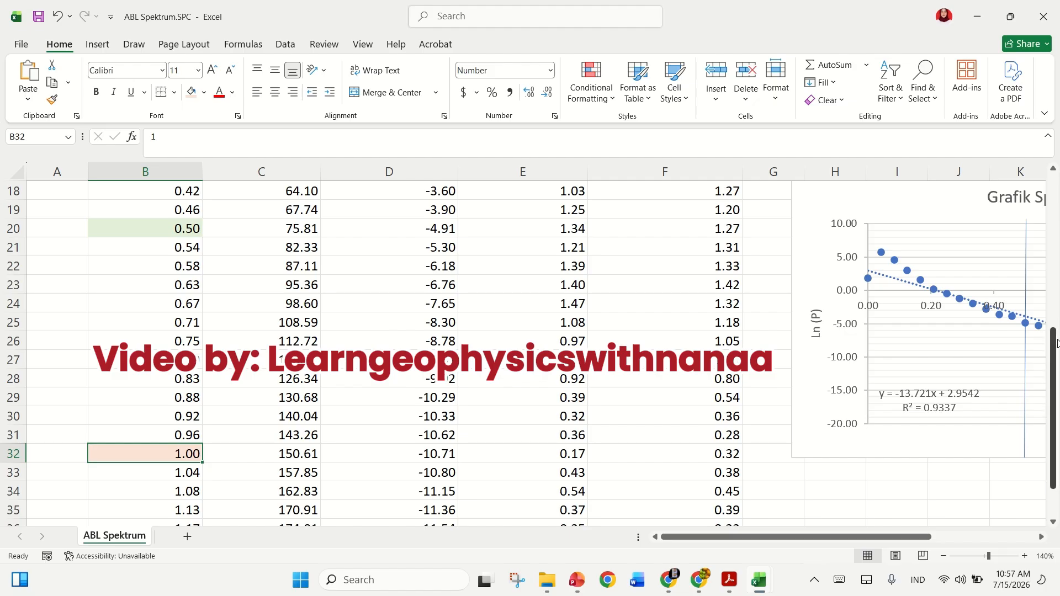
Fill cell B38, the last wavenumber 1.25 in the CYC/K_unit column, with light gold
{"action": "scroll", "coordinate": [1055, 387], "scroll_direction": "down", "scroll_amount": 1}
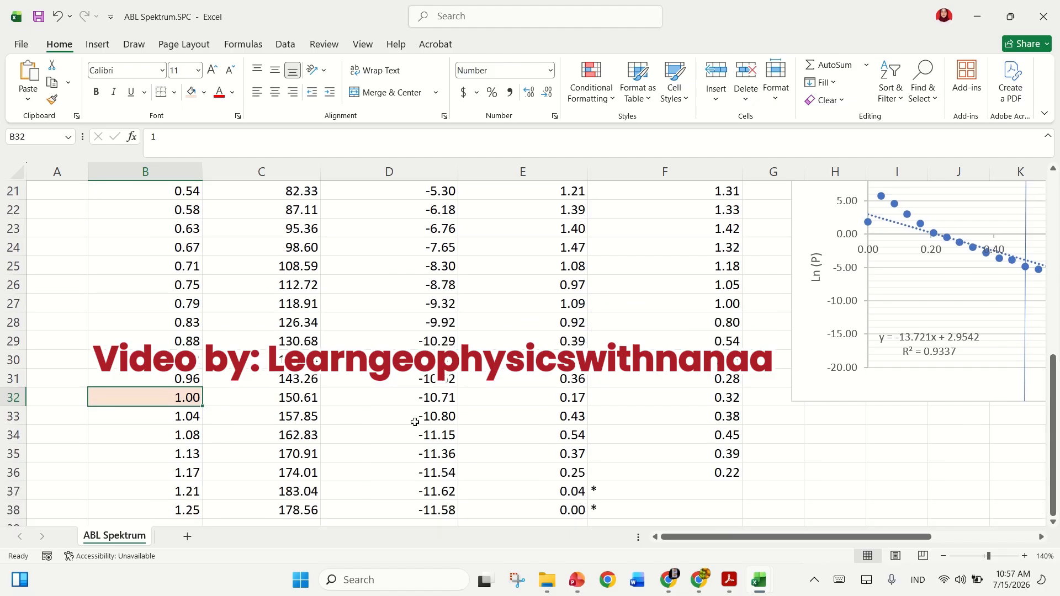
{"action": "left_click", "coordinate": [172, 512]}
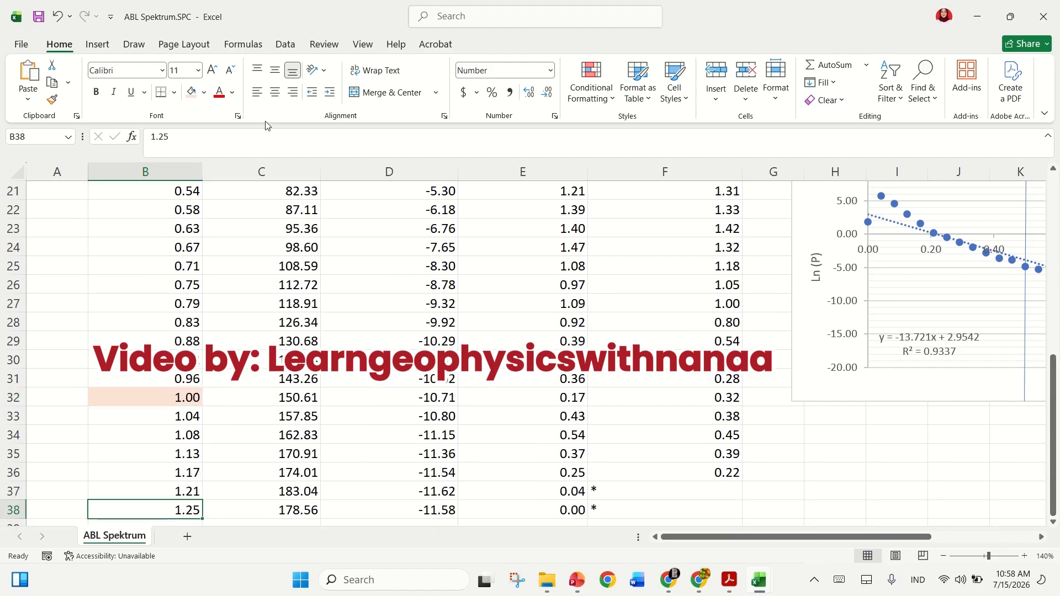
{"action": "left_click", "coordinate": [204, 92]}
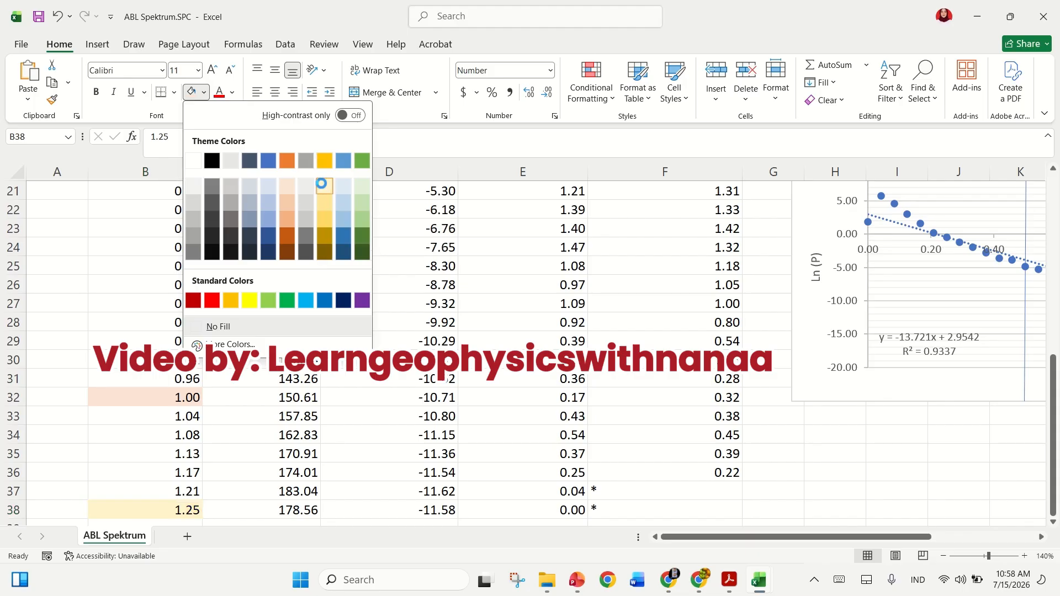
{"action": "left_click", "coordinate": [321, 183]}
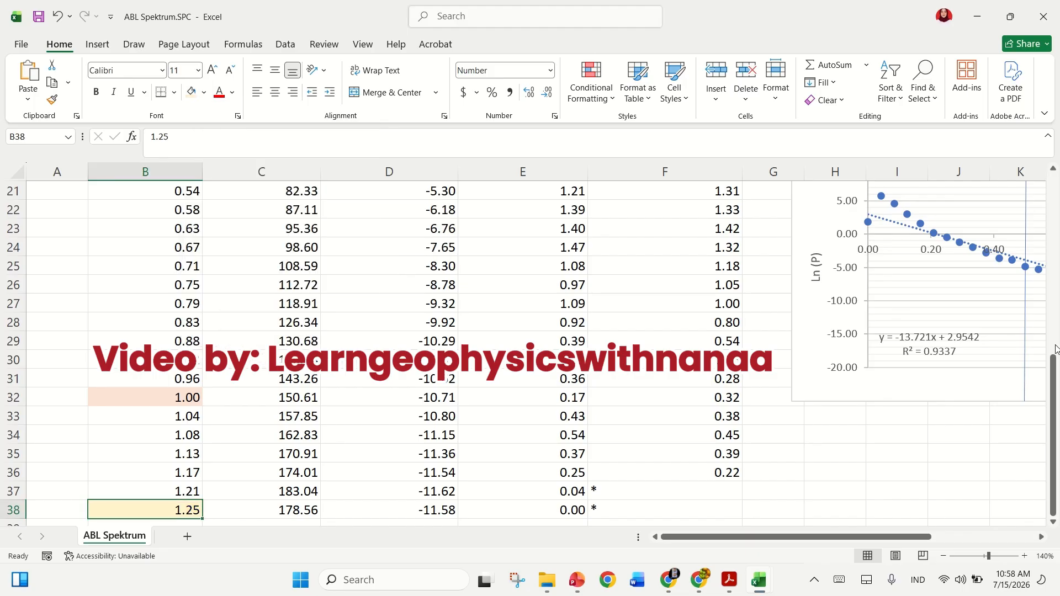
{"action": "left_click_drag", "start_coordinate": [1052, 369], "coordinate": [1037, 221]}
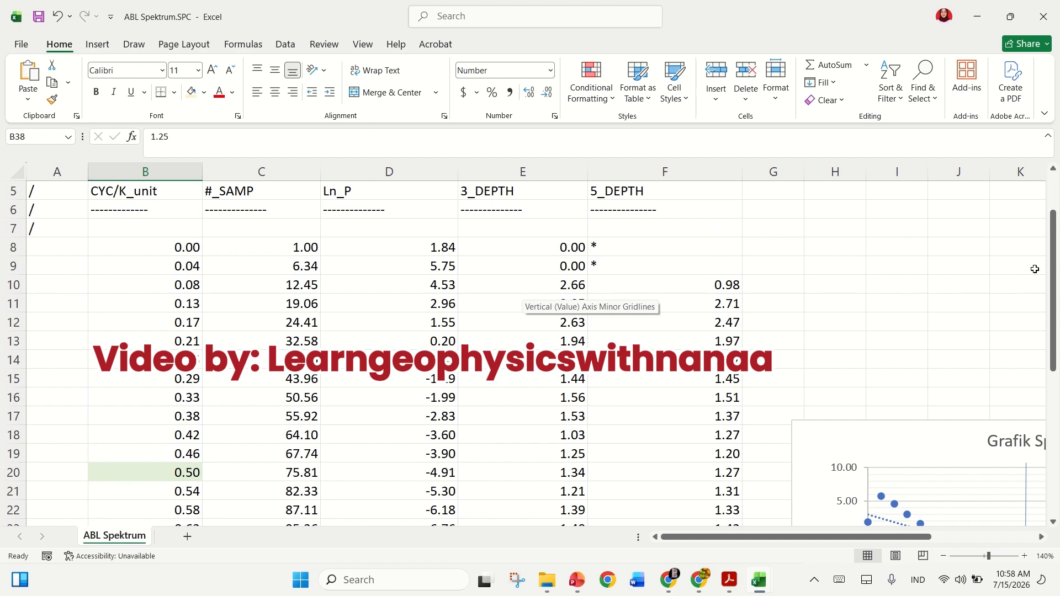
Open the spectrum chart's data source and add a new series named Regional
{"action": "left_click_drag", "start_coordinate": [1052, 275], "coordinate": [1052, 374]}
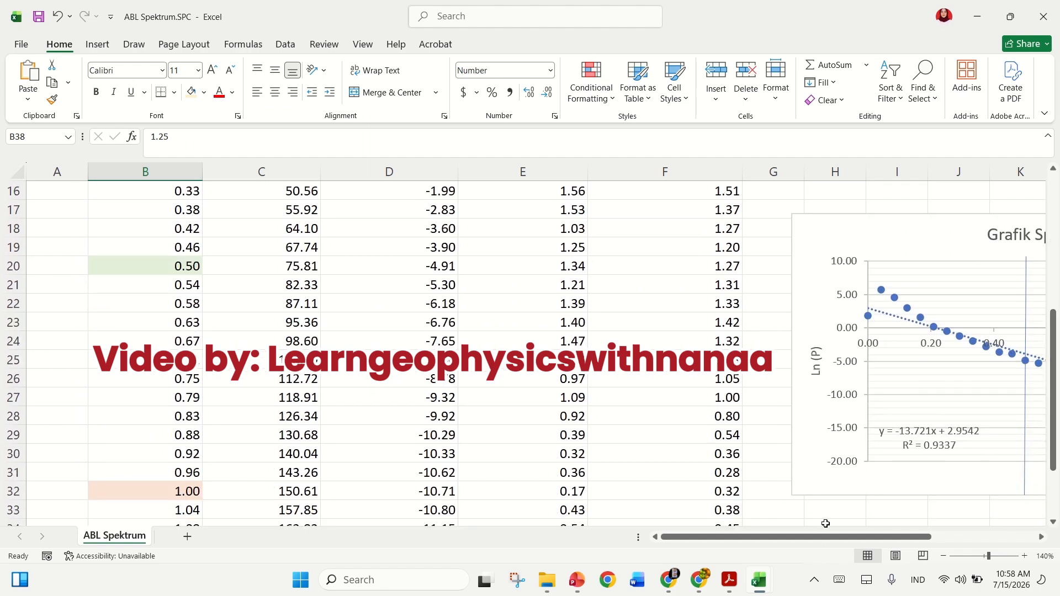
{"action": "left_click_drag", "start_coordinate": [812, 538], "coordinate": [933, 539]}
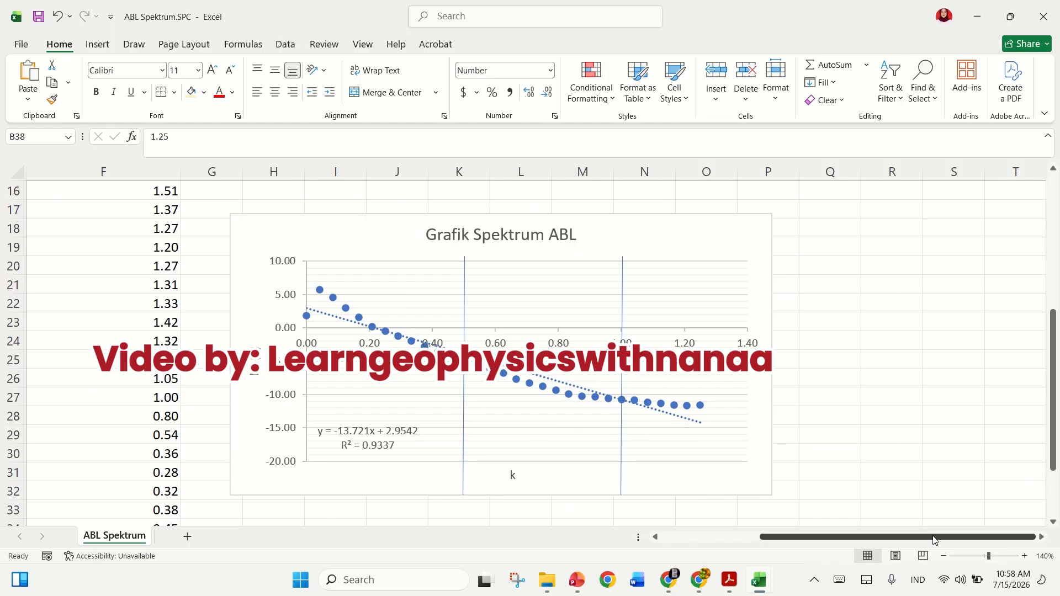
{"action": "left_click", "coordinate": [847, 304]}
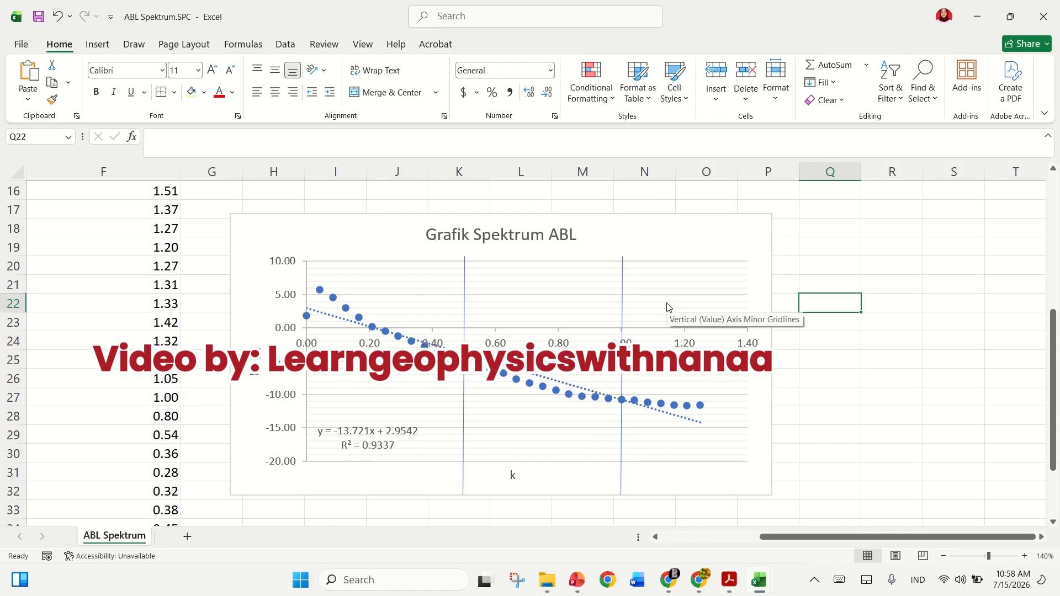
{"action": "left_click", "coordinate": [726, 224]}
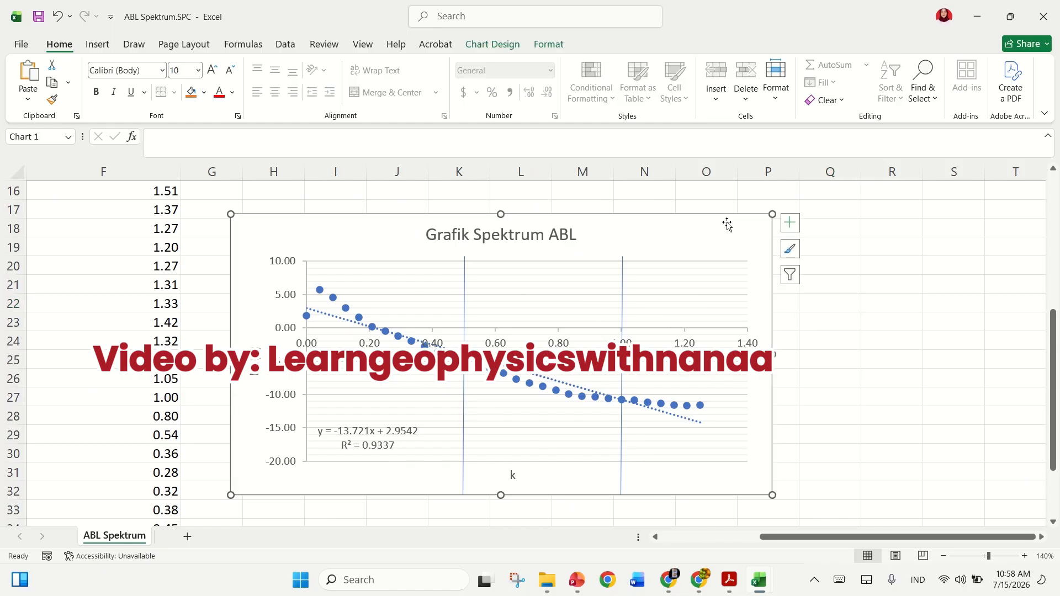
{"action": "right_click", "coordinate": [727, 258]}
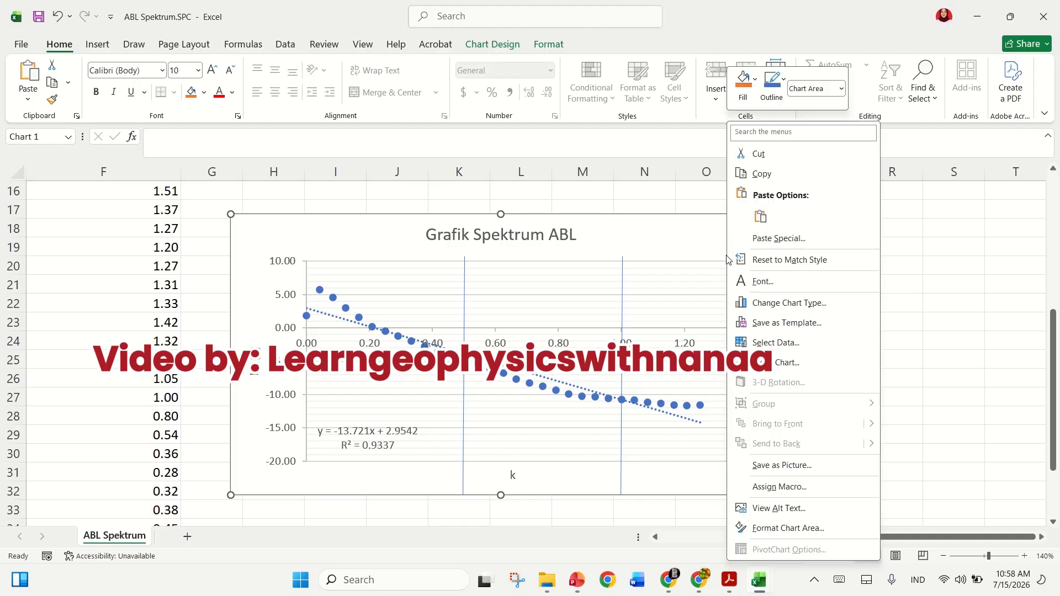
{"action": "left_click", "coordinate": [758, 343]}
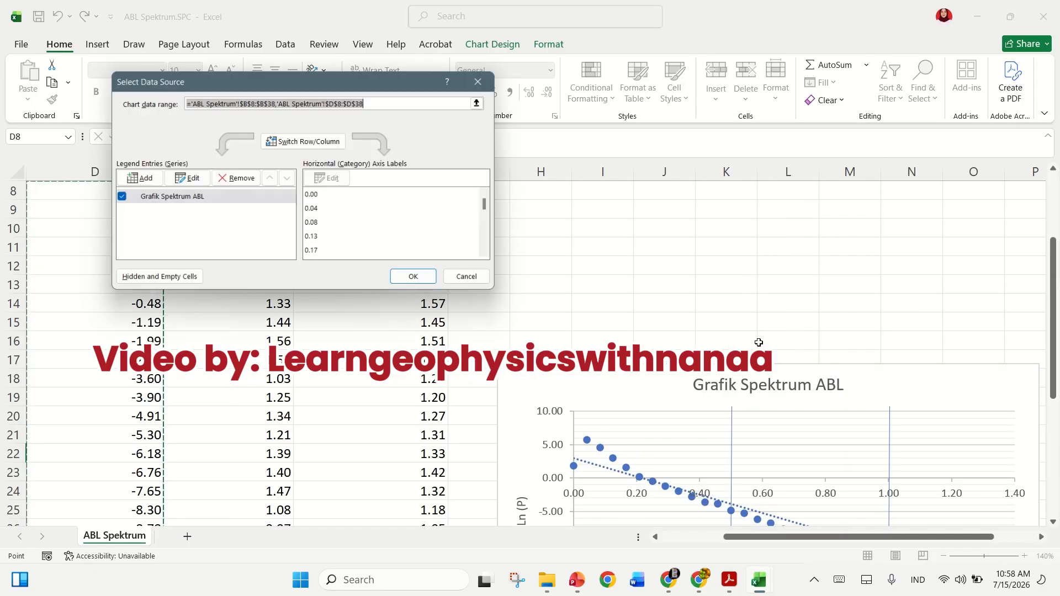
{"action": "left_click", "coordinate": [246, 203]}
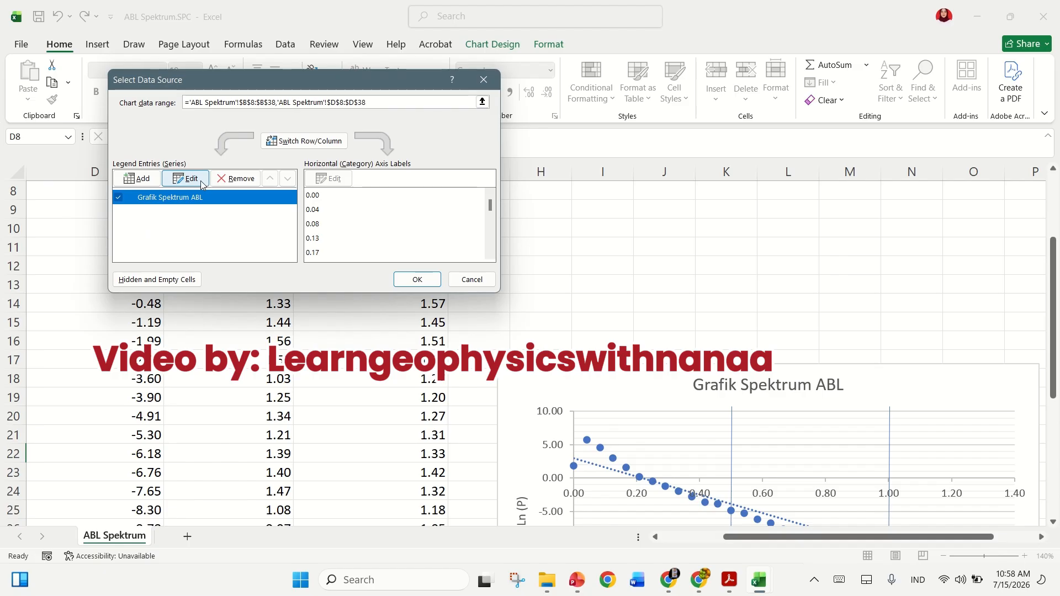
{"action": "left_click", "coordinate": [136, 178]}
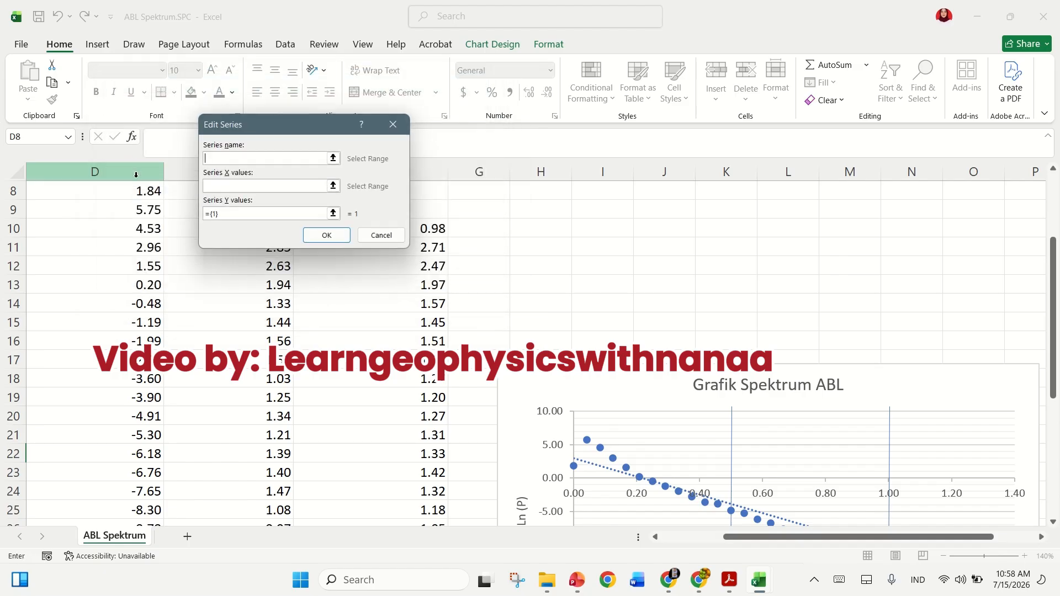
{"action": "left_click", "coordinate": [220, 160]}
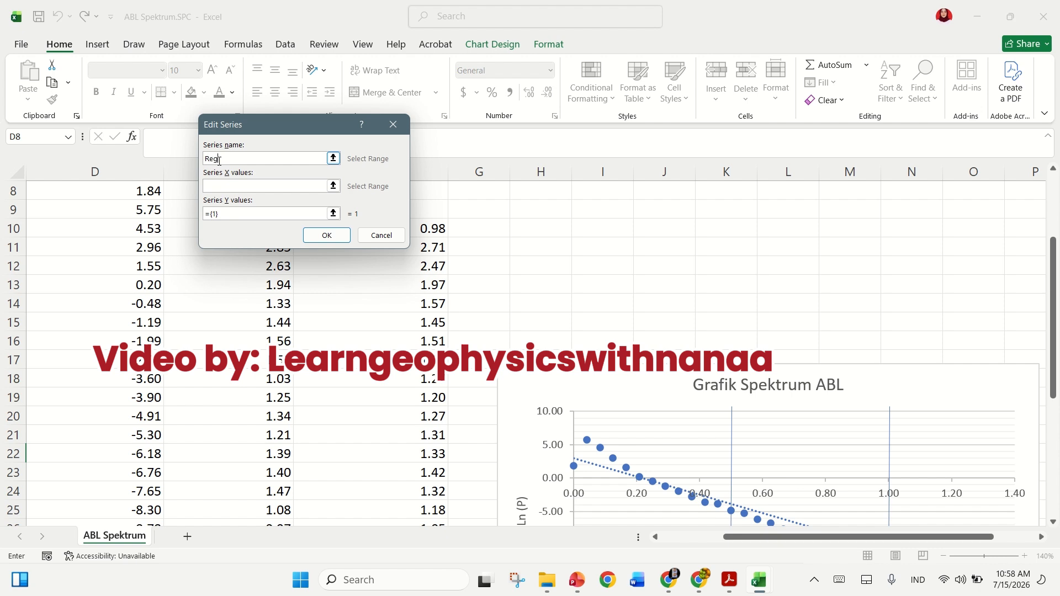
Set the Regional series' X values to B8:B20 and its Y values to D8:D20
{"action": "left_click", "coordinate": [255, 183]}
{"action": "left_click_drag", "start_coordinate": [780, 536], "coordinate": [657, 538]}
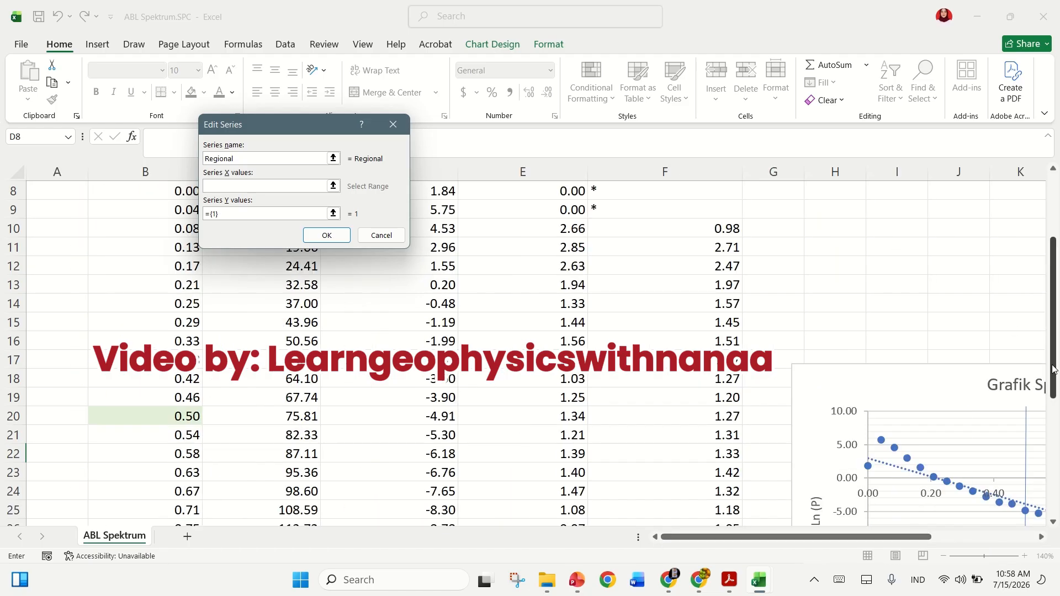
{"action": "scroll", "coordinate": [245, 330], "scroll_direction": "up", "scroll_amount": 1}
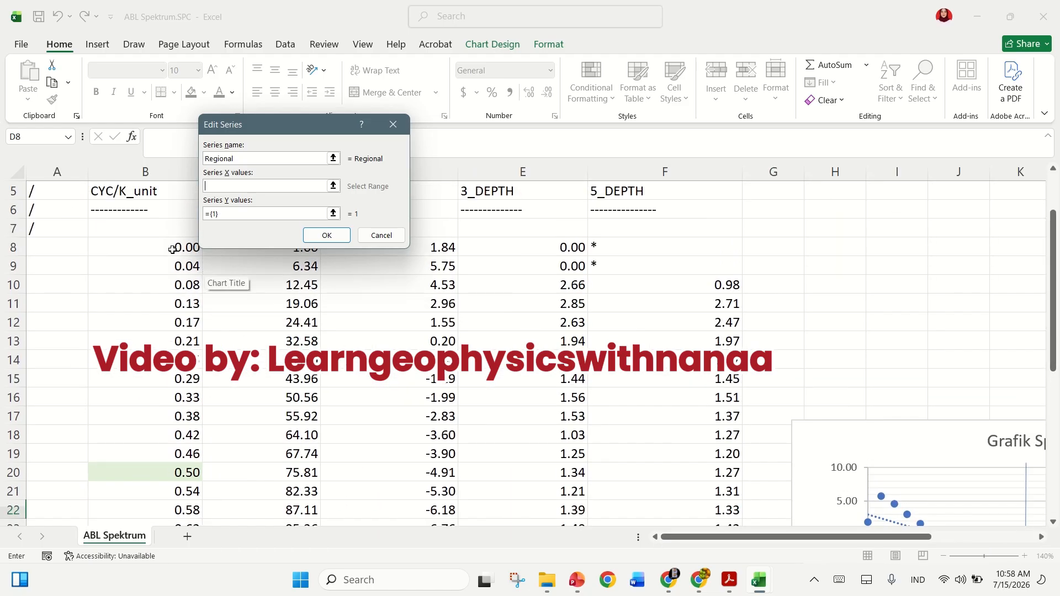
{"action": "left_click_drag", "start_coordinate": [171, 249], "coordinate": [184, 472]}
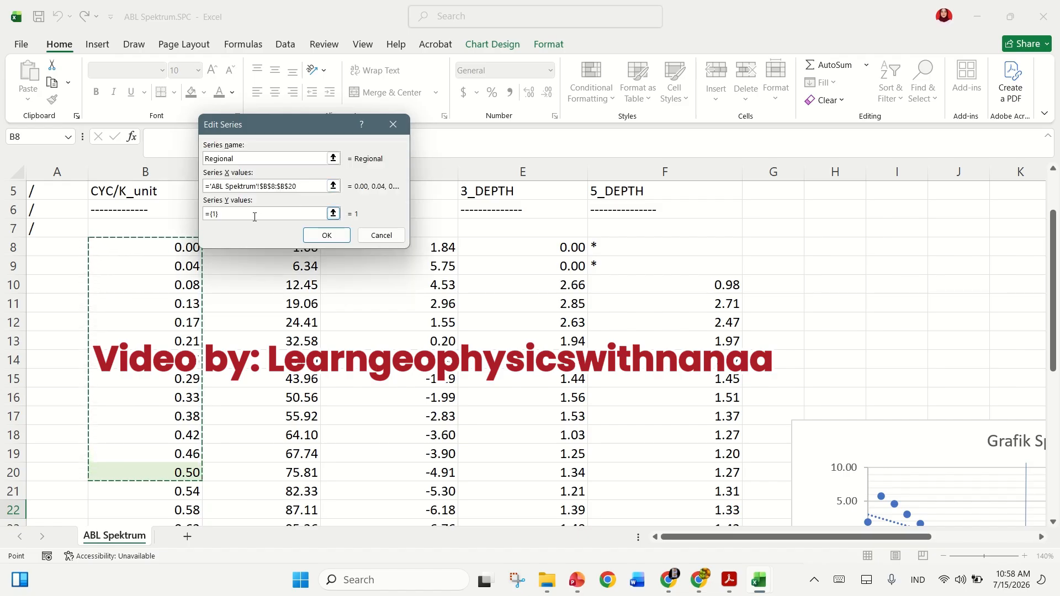
{"action": "left_click_drag", "start_coordinate": [253, 216], "coordinate": [176, 207]}
{"action": "key", "text": "BackSpace"}
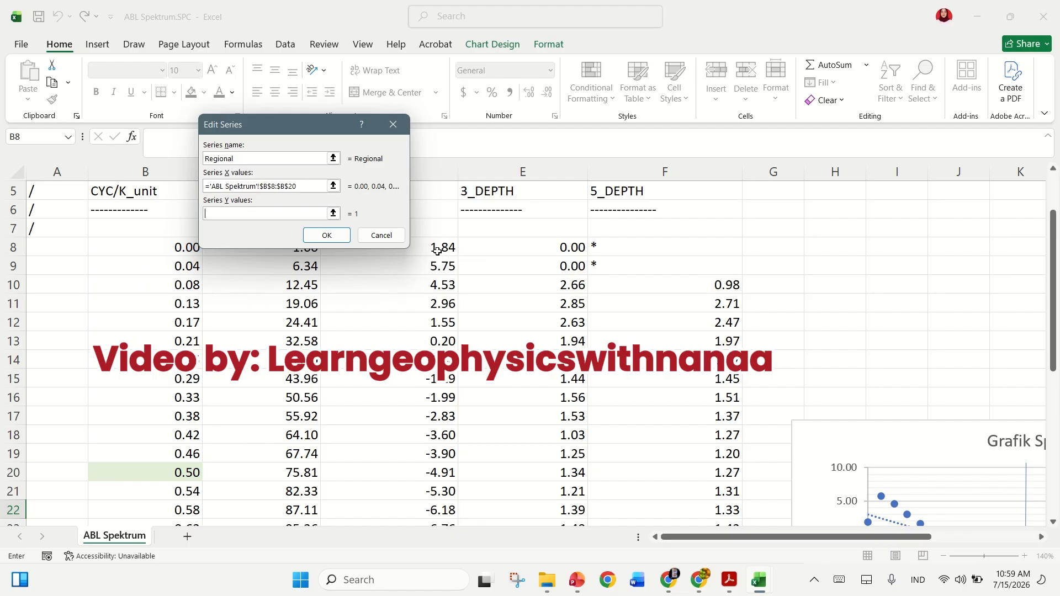
{"action": "left_click_drag", "start_coordinate": [444, 249], "coordinate": [423, 474]}
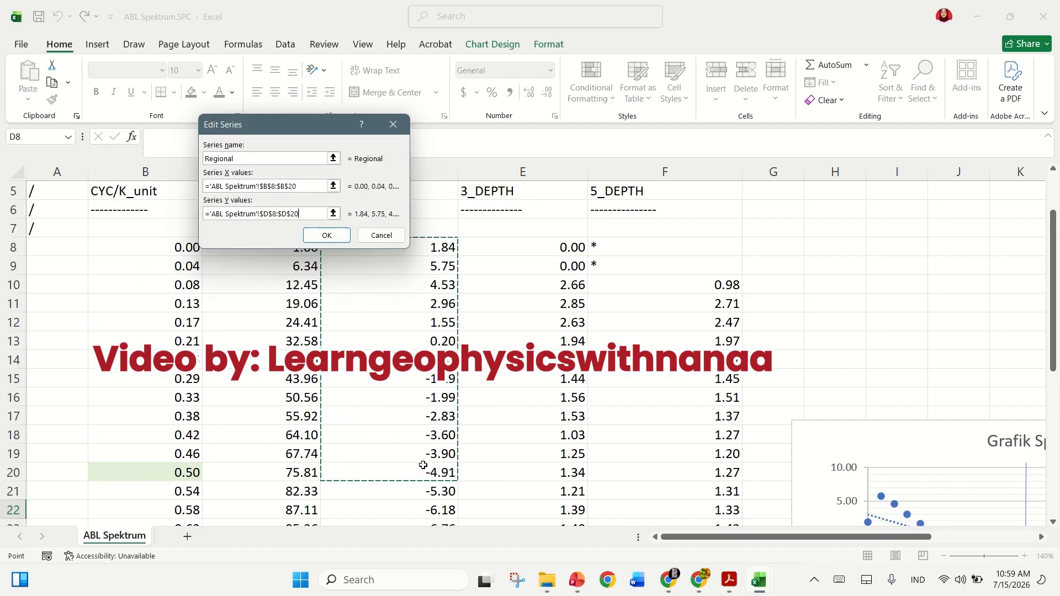
{"action": "left_click", "coordinate": [329, 234]}
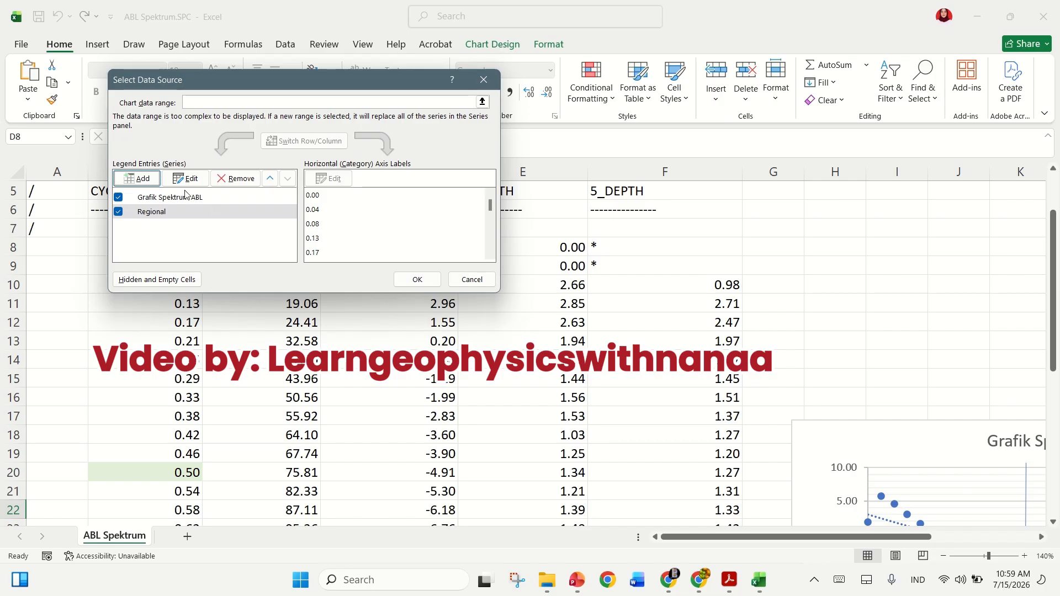
Add a series named Residual with X values B20:B32 and Y values D20:D32
{"action": "left_click", "coordinate": [150, 178]}
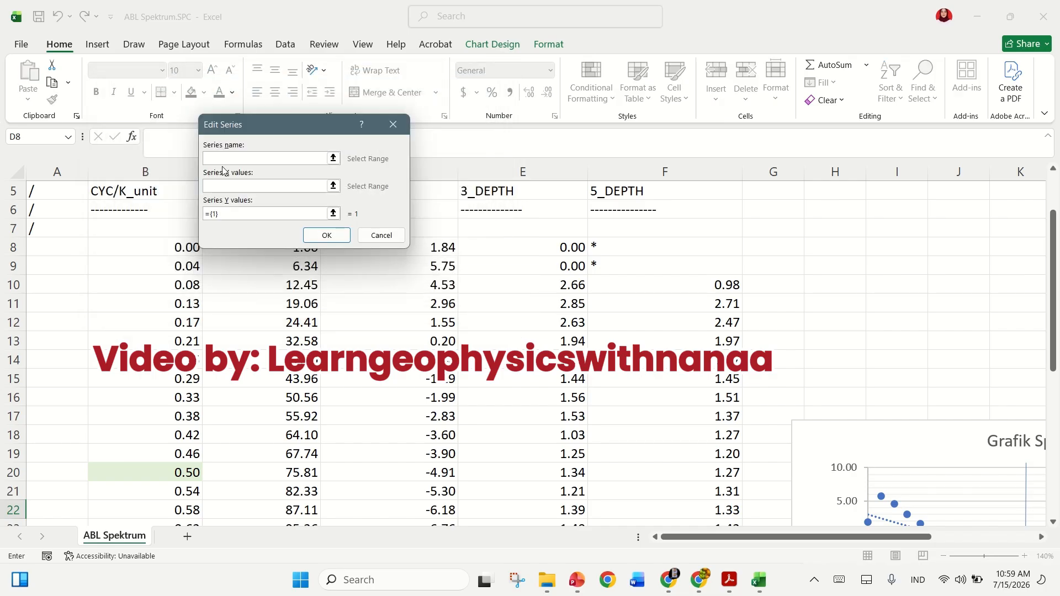
{"action": "left_click", "coordinate": [224, 159]}
{"action": "left_click", "coordinate": [241, 184]}
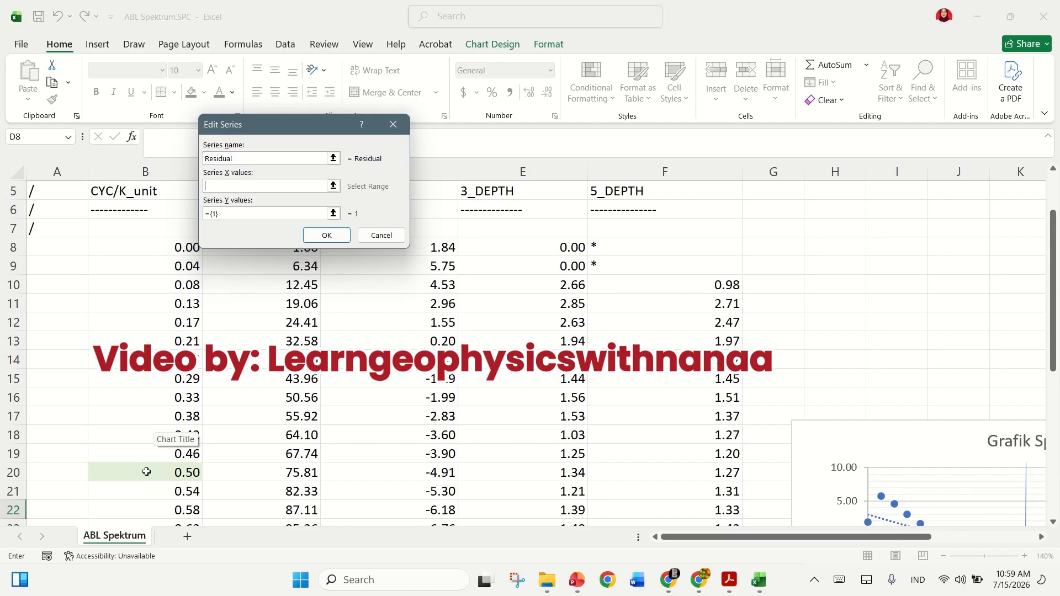
{"action": "left_click_drag", "start_coordinate": [146, 472], "coordinate": [174, 393]}
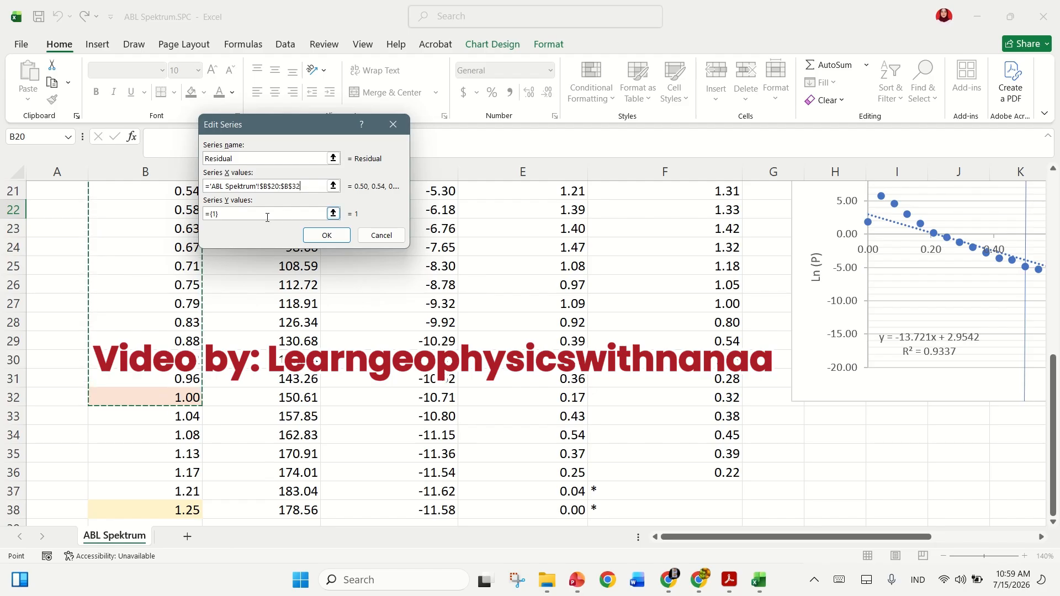
{"action": "left_click", "coordinate": [267, 217]}
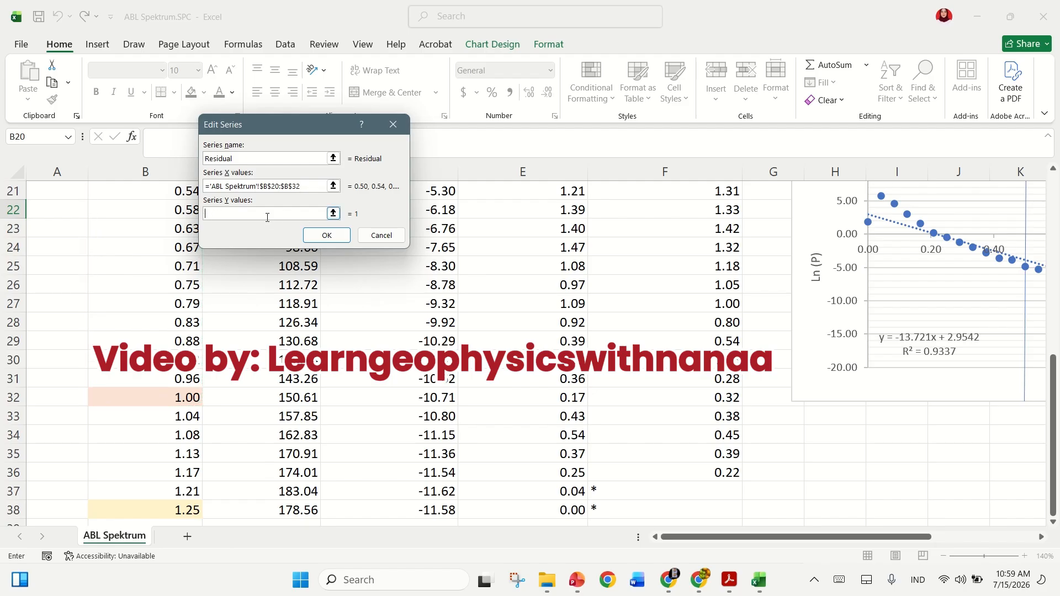
{"action": "left_click_drag", "start_coordinate": [1057, 351], "coordinate": [1030, 225]}
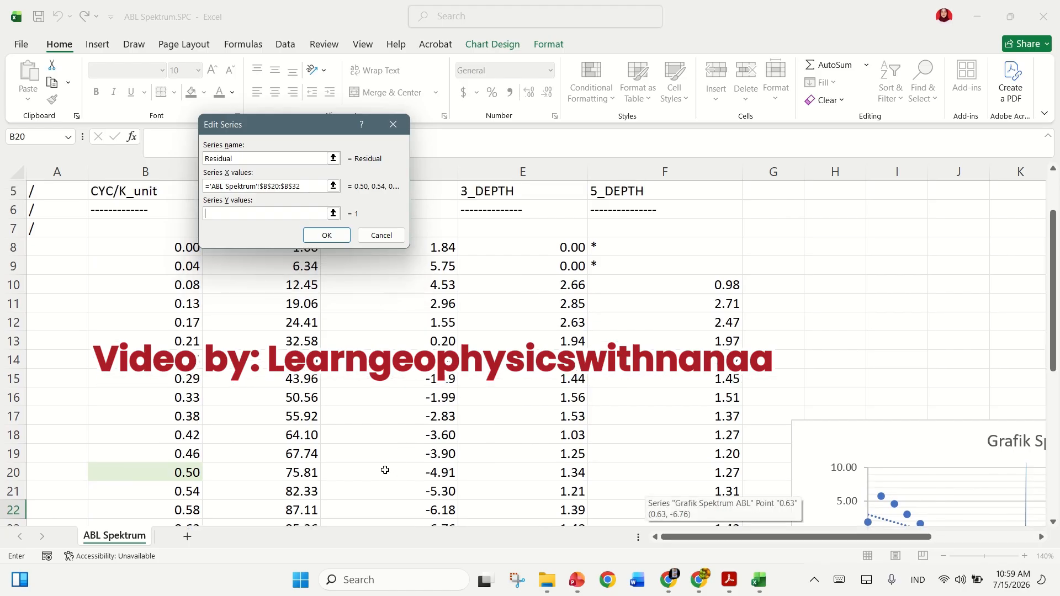
{"action": "left_click_drag", "start_coordinate": [370, 470], "coordinate": [377, 409]}
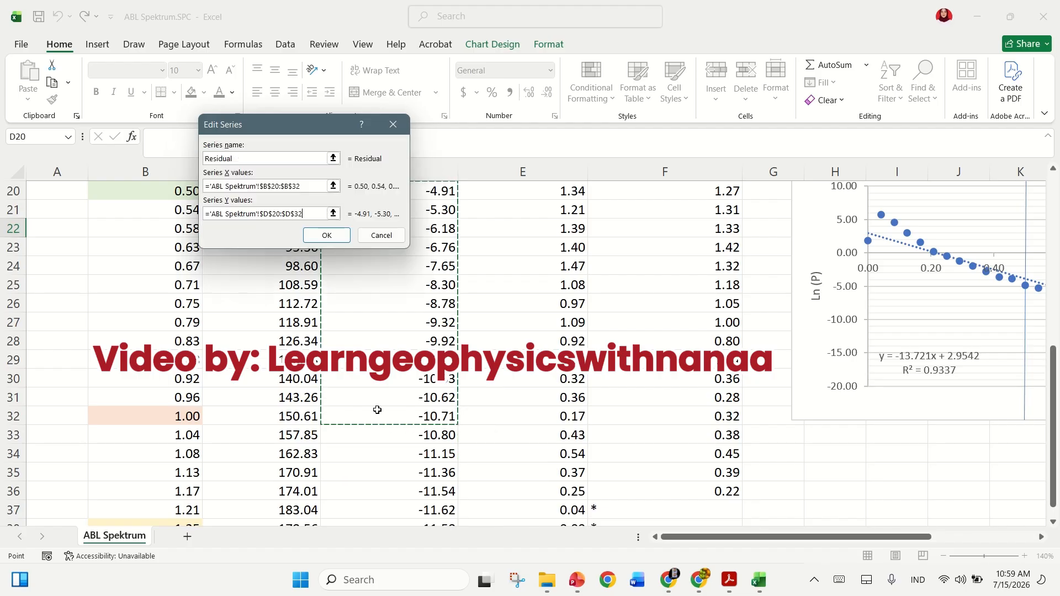
{"action": "left_click", "coordinate": [325, 236]}
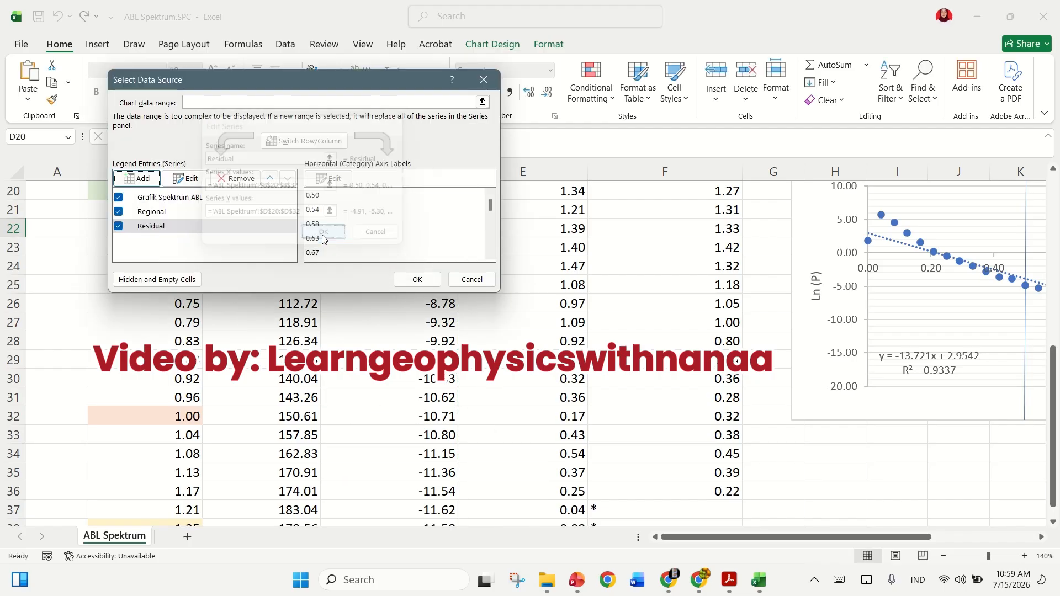
Add a series named Noise with X values B32:B38 and Y values D32:D38
{"action": "left_click", "coordinate": [141, 179]}
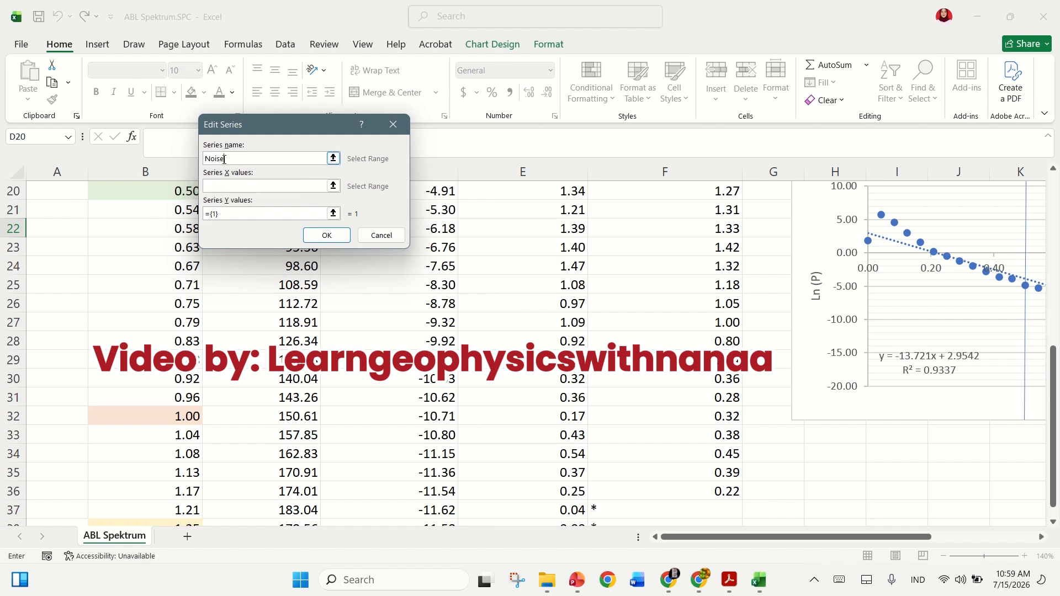
{"action": "left_click", "coordinate": [226, 183]}
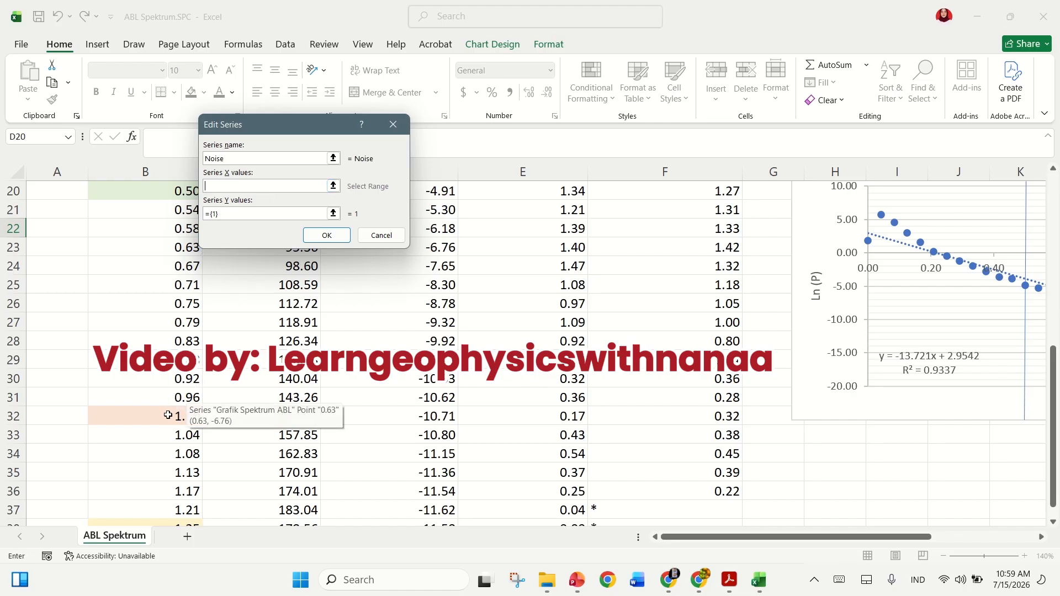
{"action": "left_click_drag", "start_coordinate": [172, 414], "coordinate": [170, 522]}
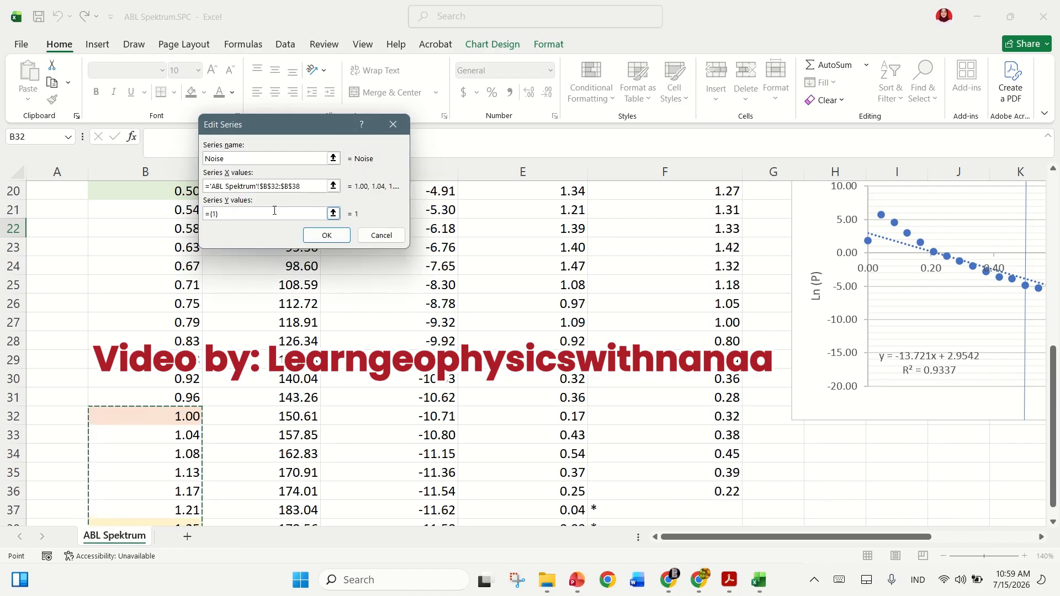
{"action": "left_click_drag", "start_coordinate": [271, 214], "coordinate": [199, 213]}
{"action": "key", "text": "BackSpace"}
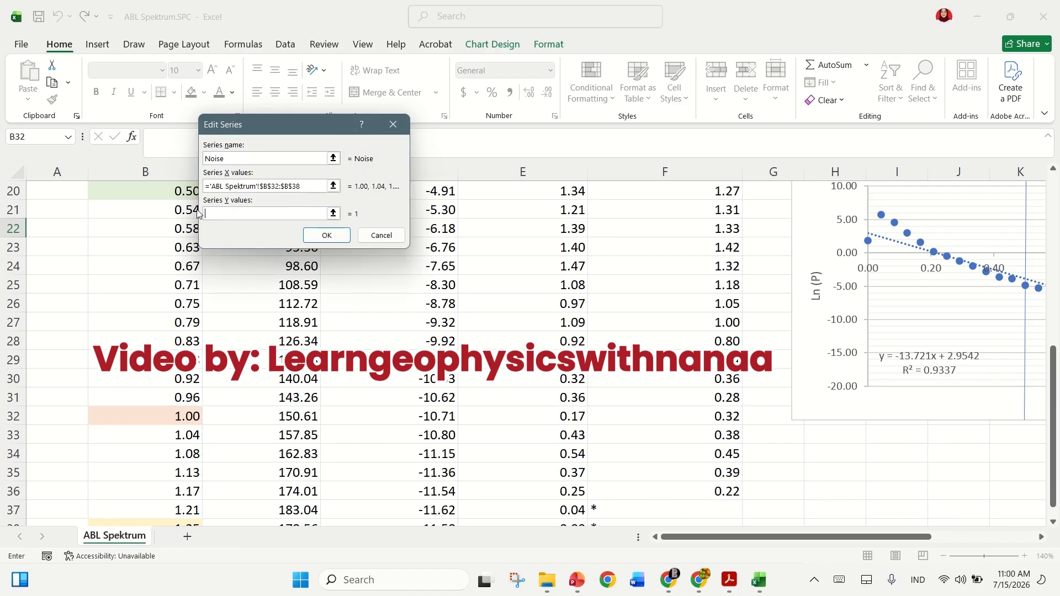
{"action": "left_click", "coordinate": [399, 416]}
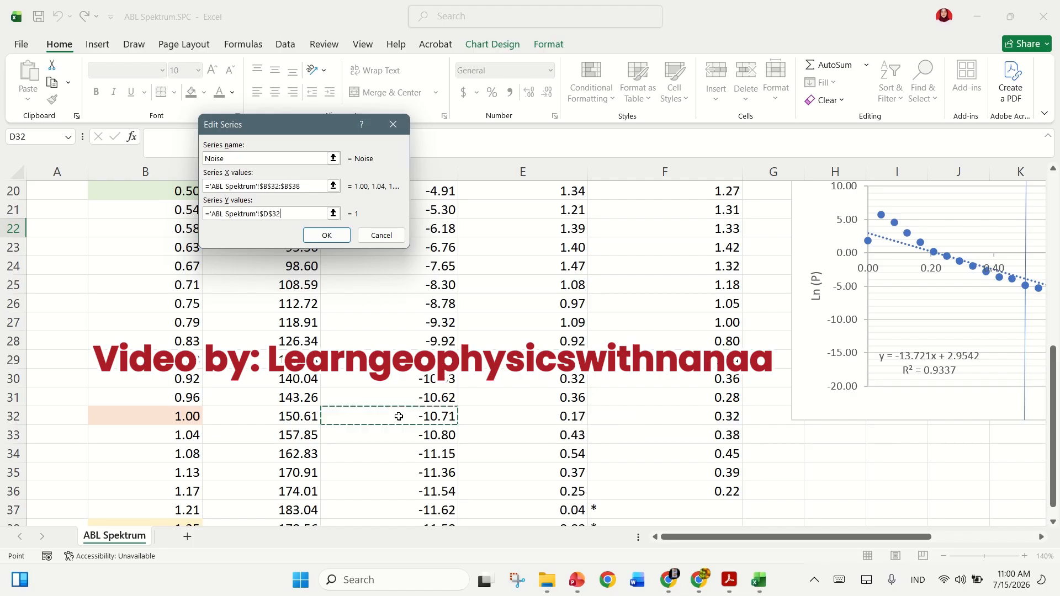
{"action": "left_click_drag", "start_coordinate": [398, 416], "coordinate": [412, 498]}
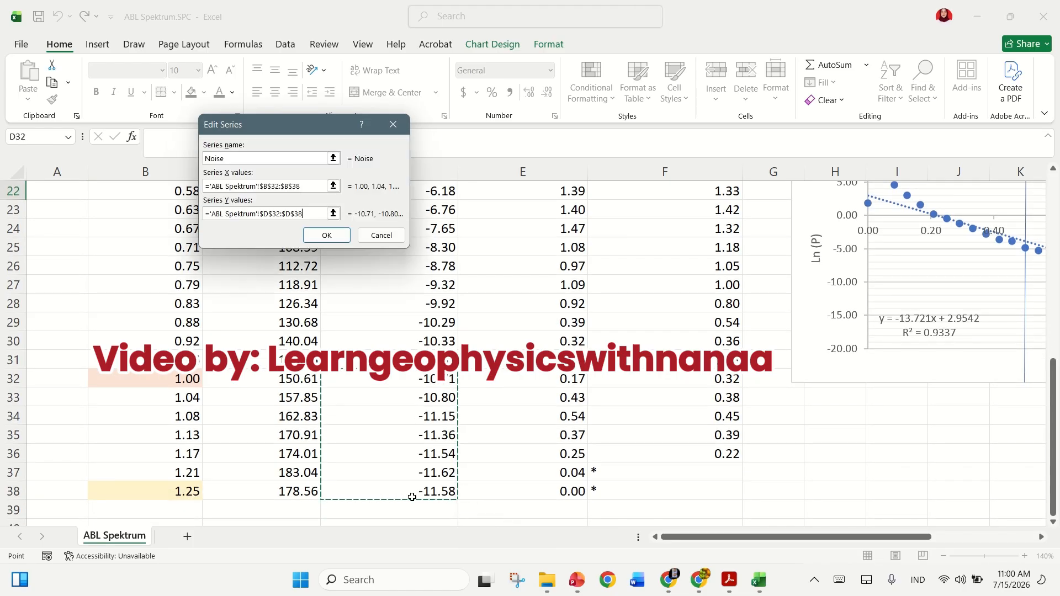
{"action": "left_click", "coordinate": [327, 236]}
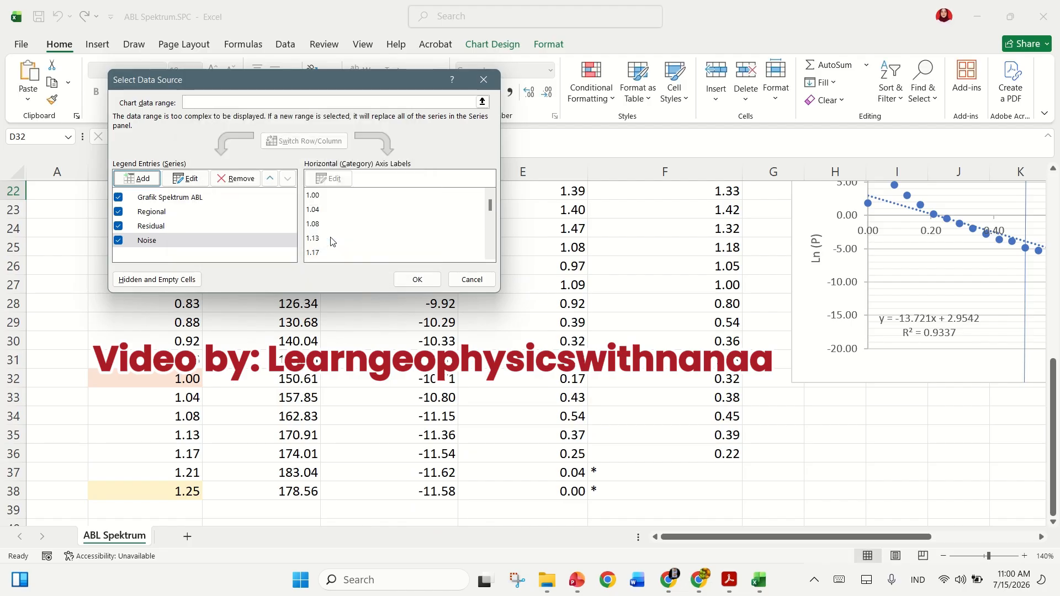
Remove the original Grafik Spektrum ABL series from the chart and apply the data source changes
{"action": "left_click", "coordinate": [215, 199]}
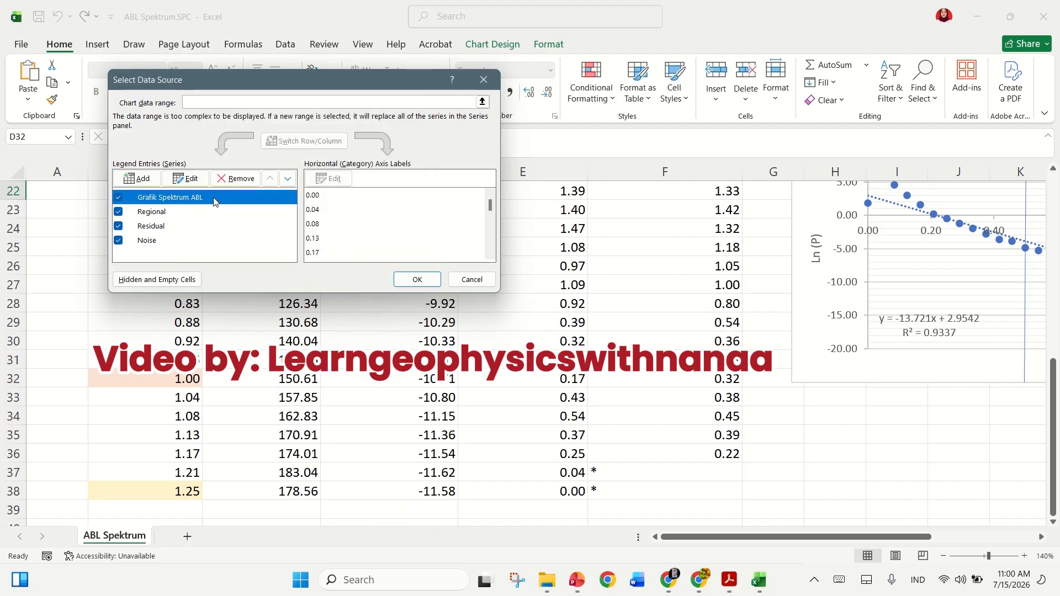
{"action": "left_click", "coordinate": [228, 180]}
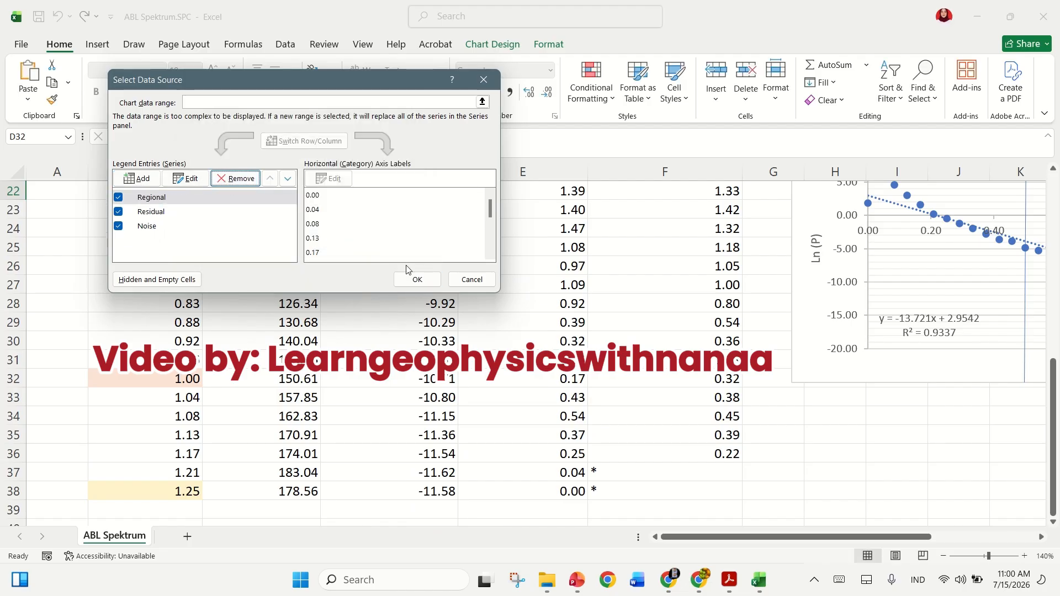
{"action": "left_click", "coordinate": [411, 277]}
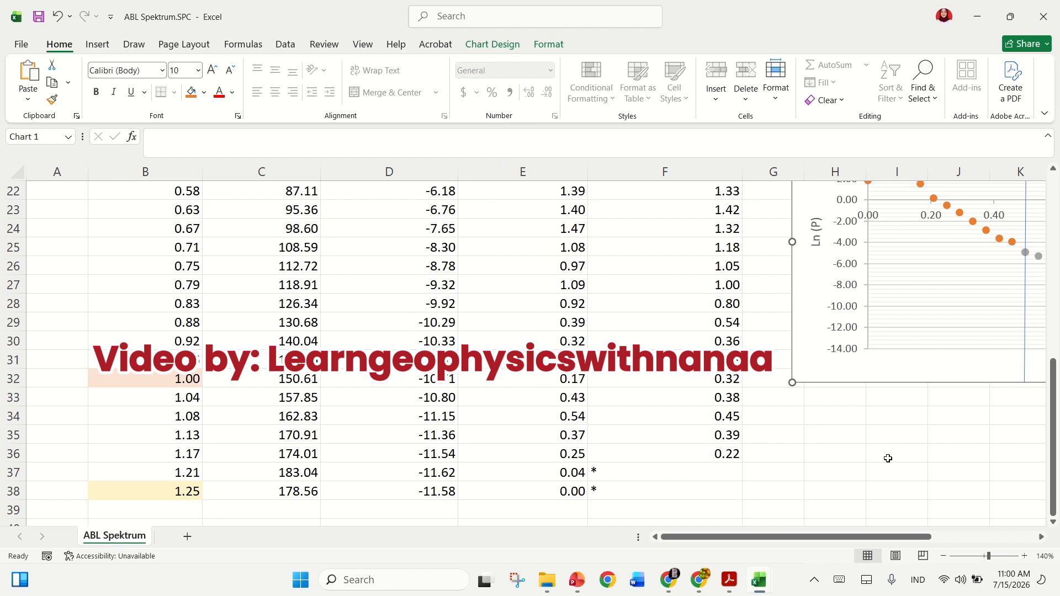
Make the spectrum chart slightly taller by extending its upper edge
{"action": "left_click", "coordinate": [943, 556]}
{"action": "left_click", "coordinate": [942, 556]}
{"action": "left_click", "coordinate": [942, 556]}
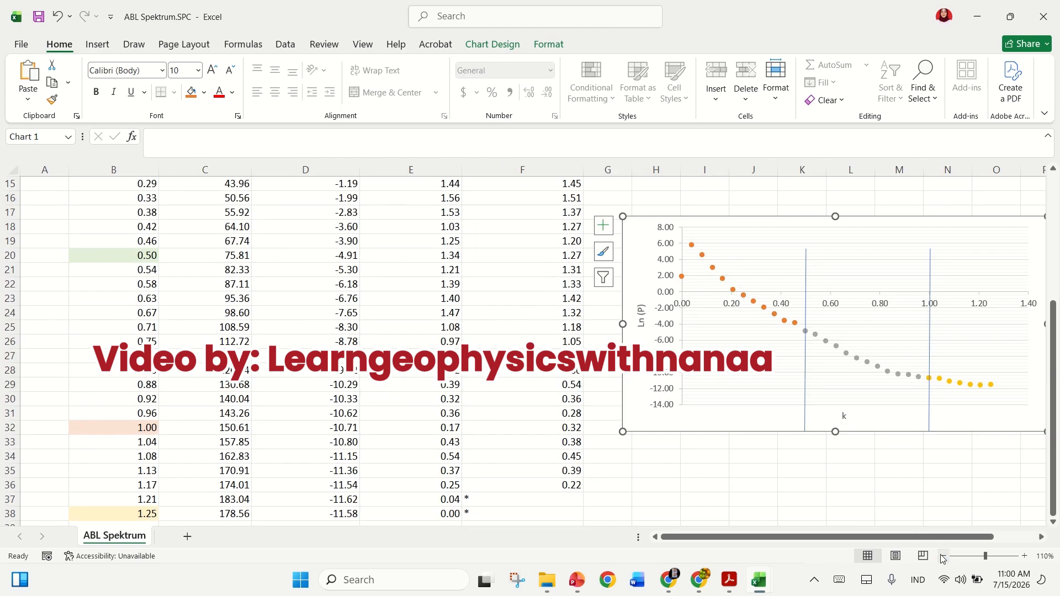
{"action": "left_click", "coordinate": [942, 556]}
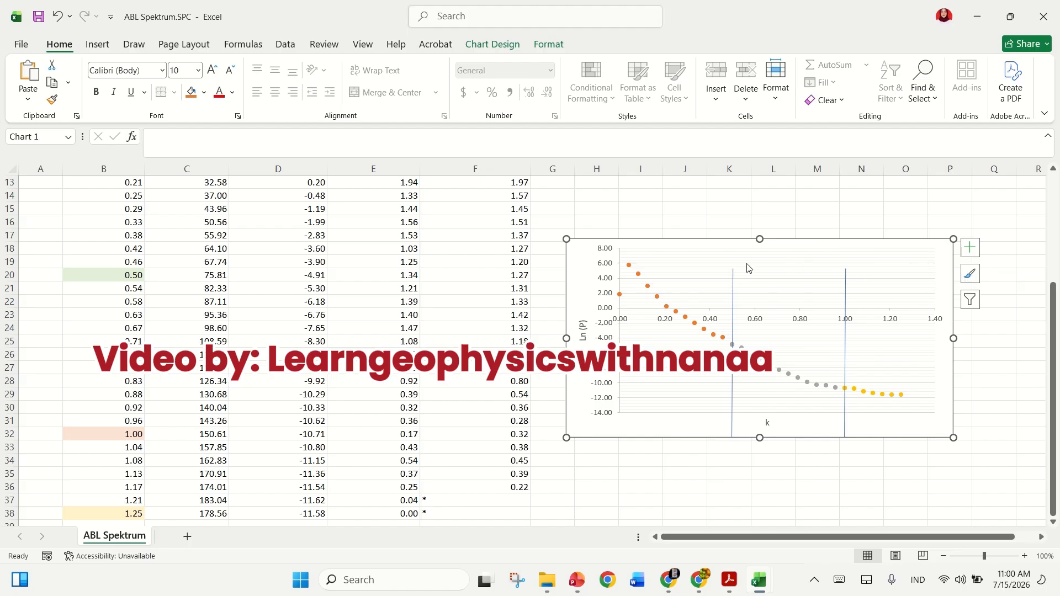
{"action": "mouse_move", "coordinate": [759, 240]}
{"action": "left_mouse_down"}
{"action": "mouse_move", "coordinate": [760, 216]}
{"action": "mouse_move", "coordinate": [760, 233]}
{"action": "left_mouse_up"}
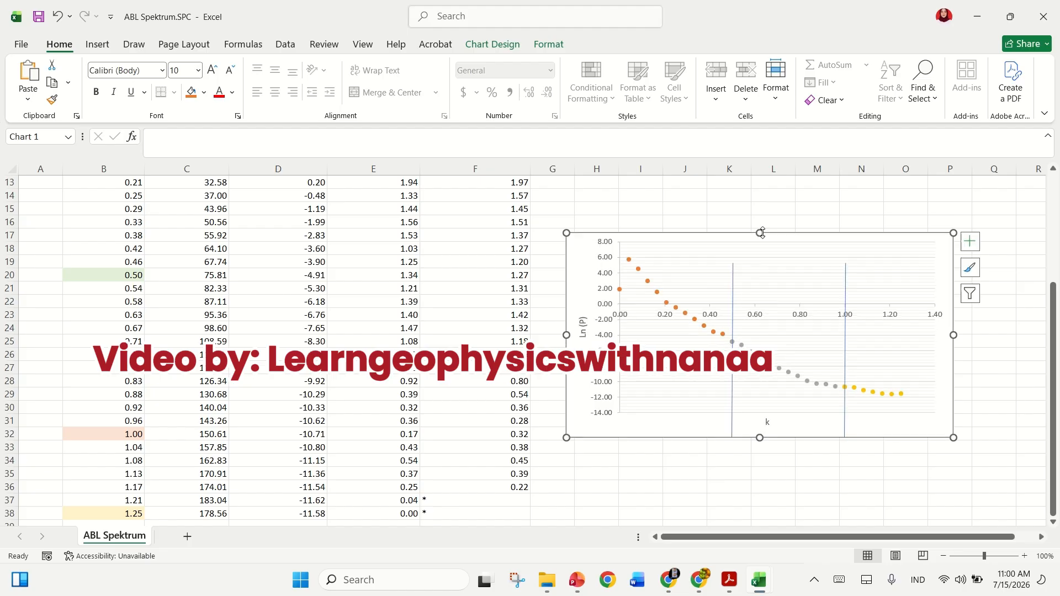
{"action": "right_click", "coordinate": [920, 287]}
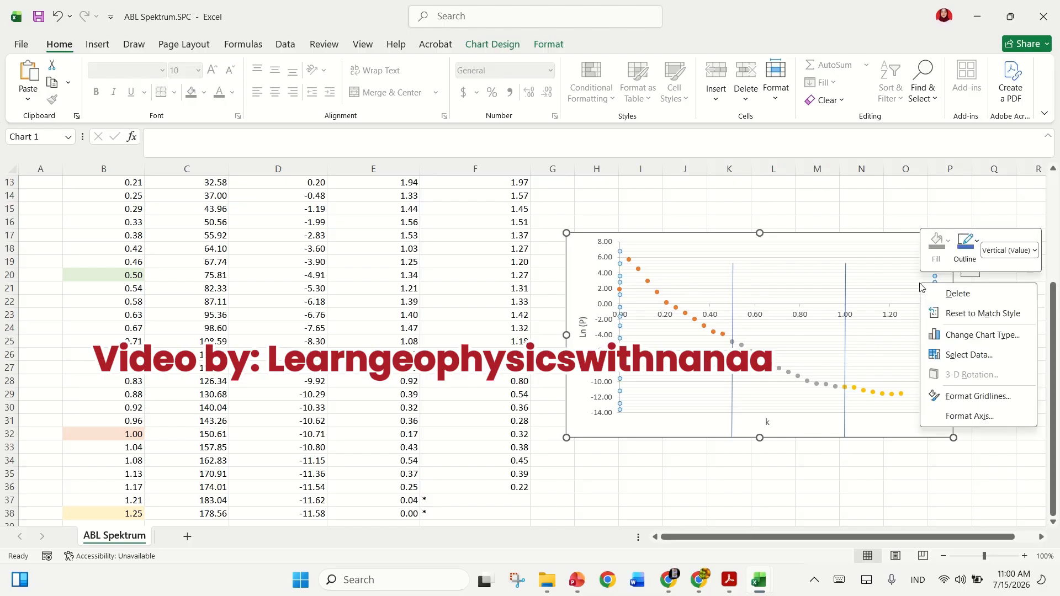
{"action": "left_click", "coordinate": [882, 232]}
{"action": "double_click", "coordinate": [880, 229]}
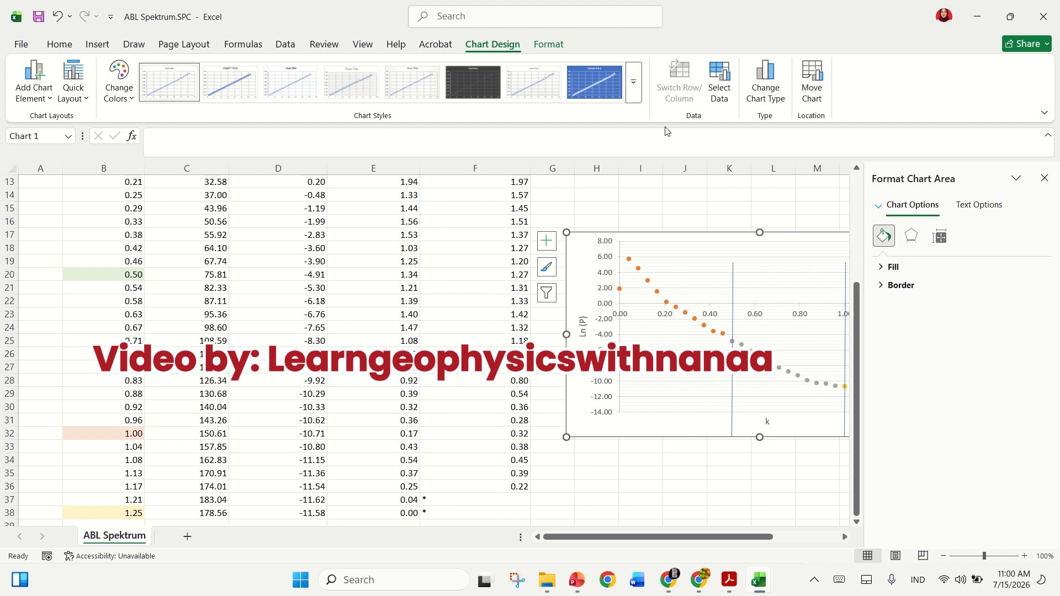
{"action": "left_click", "coordinate": [1044, 178]}
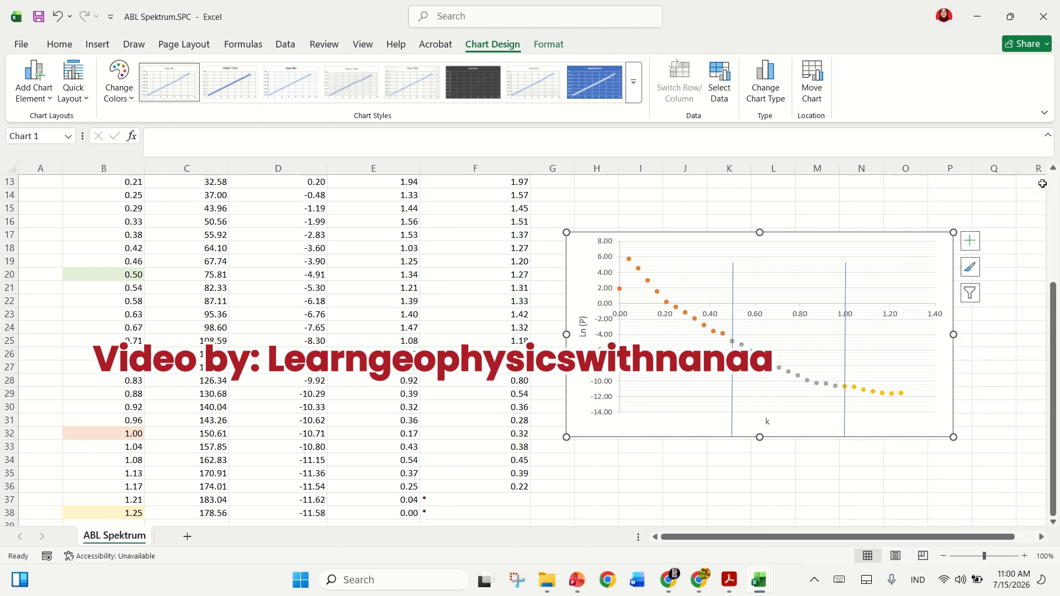
Apply the quick chart layout that adds a title, a legend and linear trendlines with equations and R² values
{"action": "left_click", "coordinate": [73, 82]}
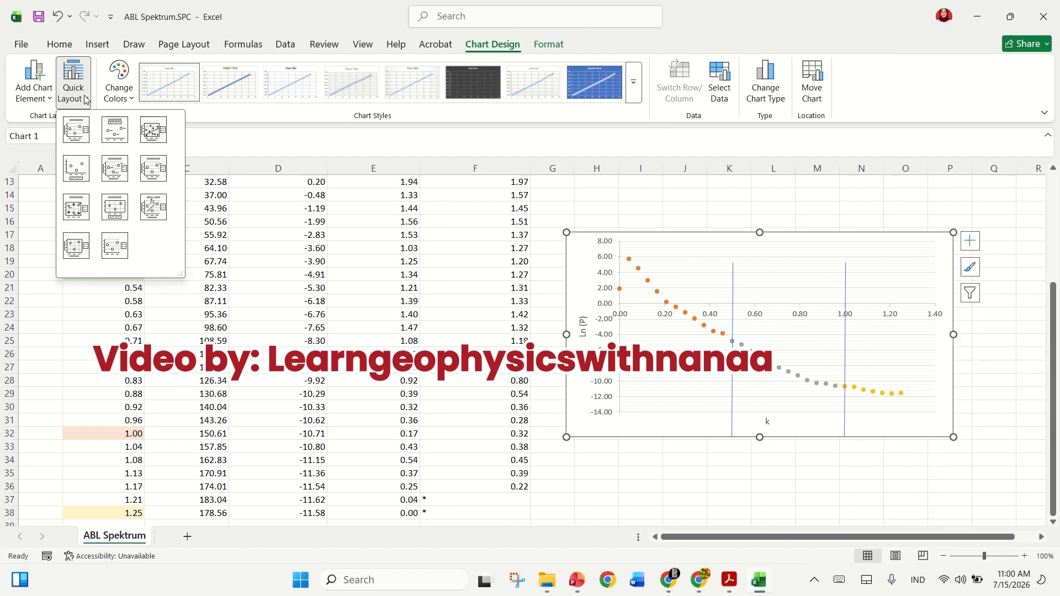
{"action": "left_click", "coordinate": [147, 214]}
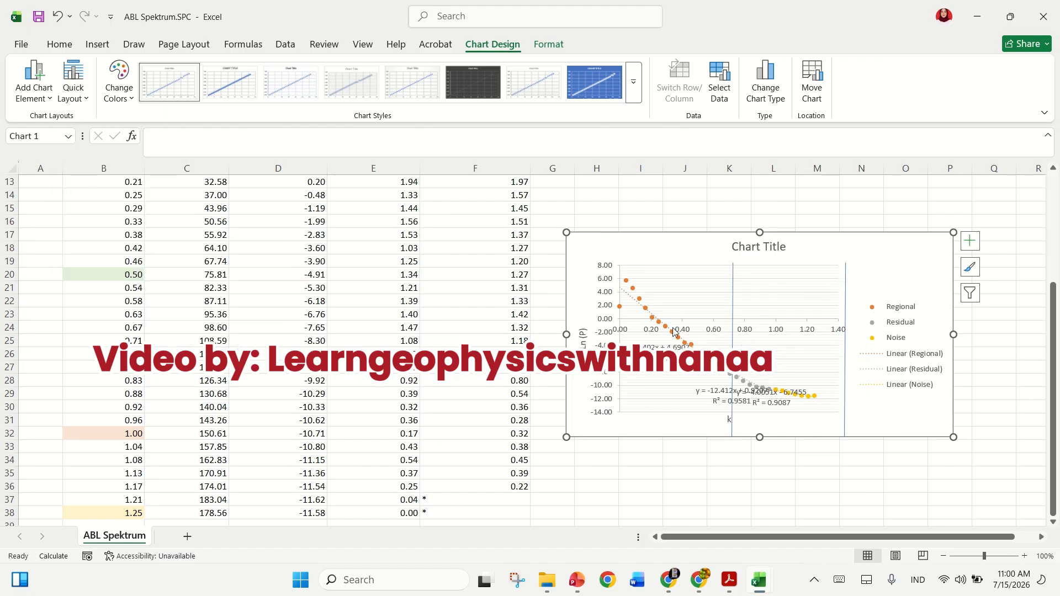
Move the Regional, Residual and Noise trendline equation labels apart so they no longer overlap each other or the data points
{"action": "left_click", "coordinate": [666, 357]}
{"action": "left_click_drag", "start_coordinate": [665, 354], "coordinate": [695, 292]}
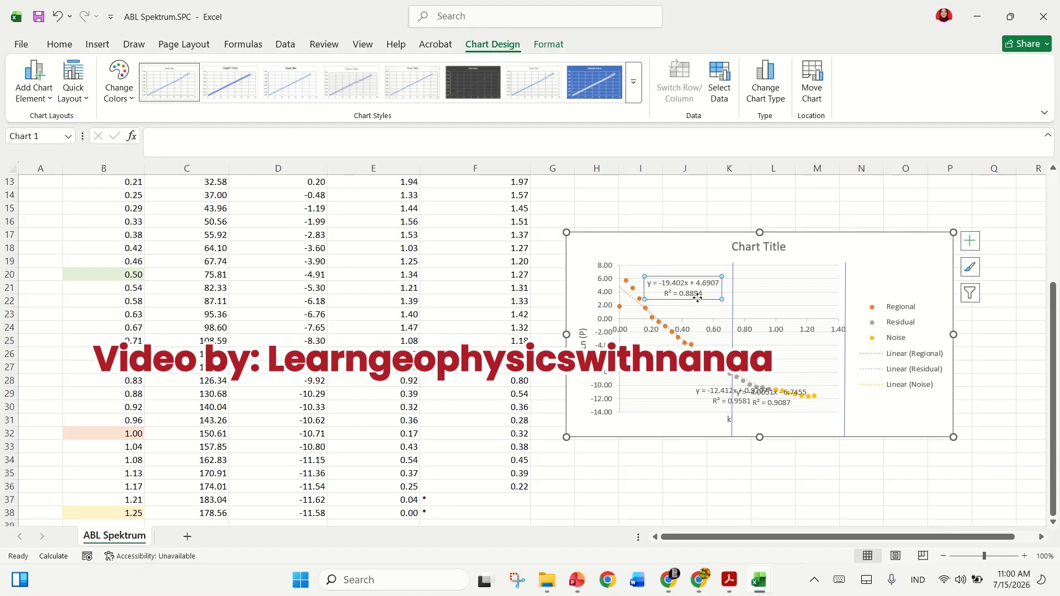
{"action": "left_click", "coordinate": [720, 401]}
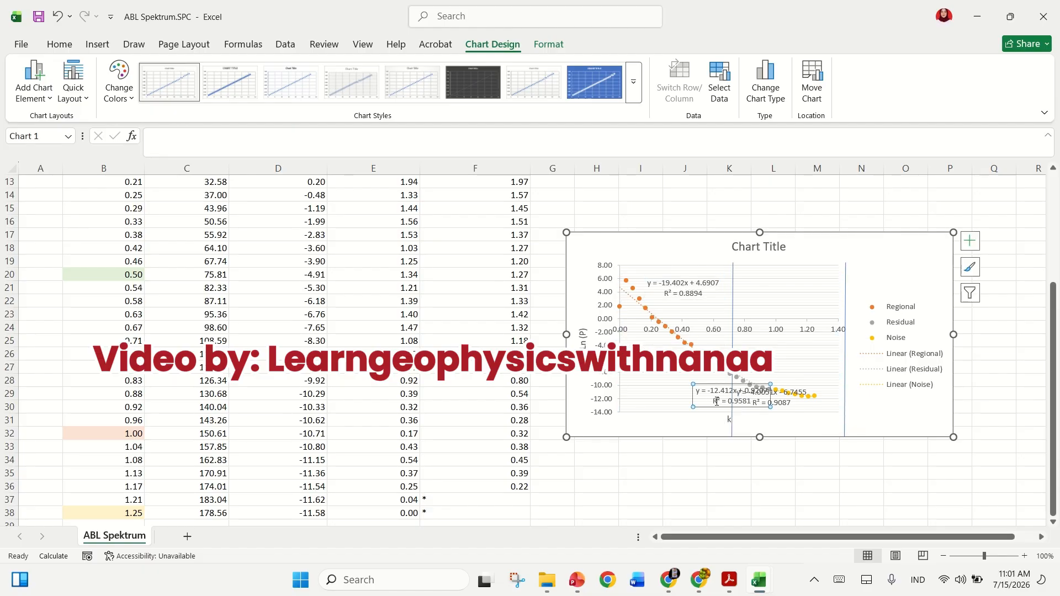
{"action": "left_click_drag", "start_coordinate": [724, 407], "coordinate": [669, 392]}
{"action": "left_click", "coordinate": [767, 414]}
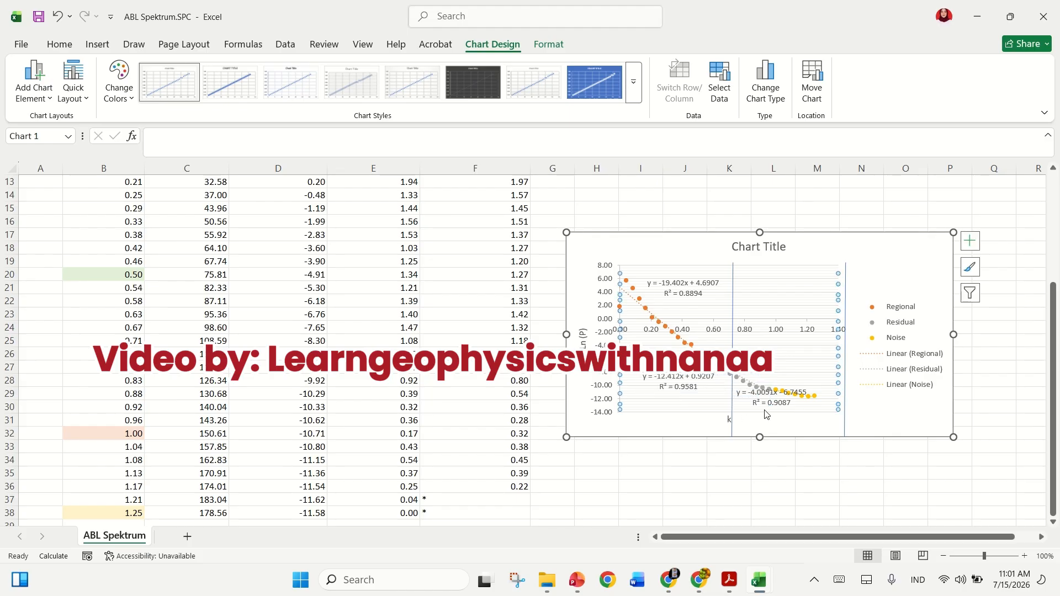
{"action": "left_click", "coordinate": [767, 406]}
{"action": "left_click_drag", "start_coordinate": [769, 409], "coordinate": [775, 425]}
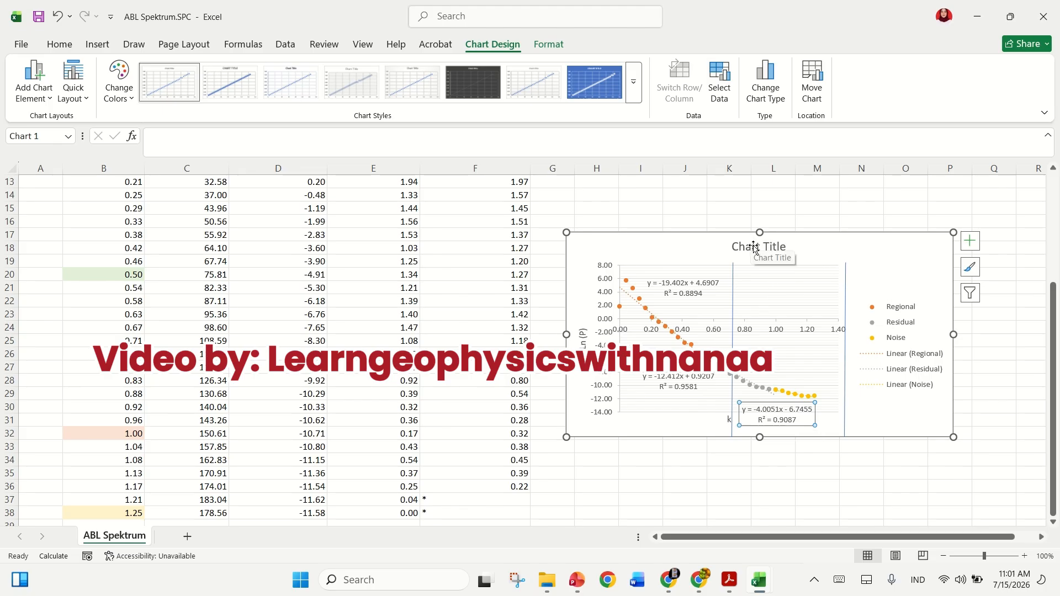
Replace the placeholder chart title with "Grafik RAPS"
{"action": "left_click", "coordinate": [754, 247]}
{"action": "triple_click", "coordinate": [755, 247]}
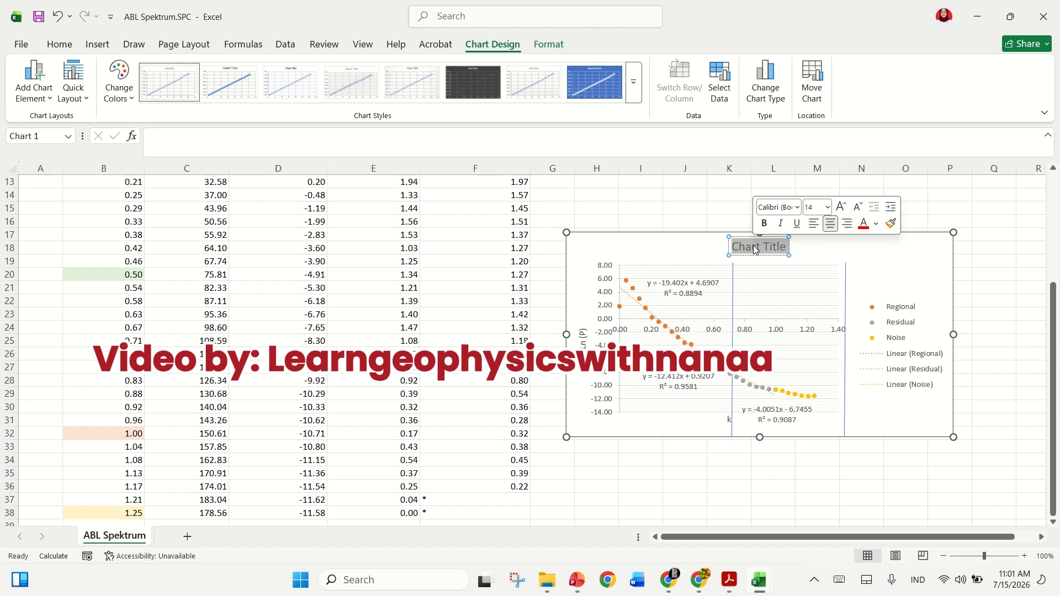
{"action": "key", "text": "Delete"}
{"action": "type", "text": "Gra"}
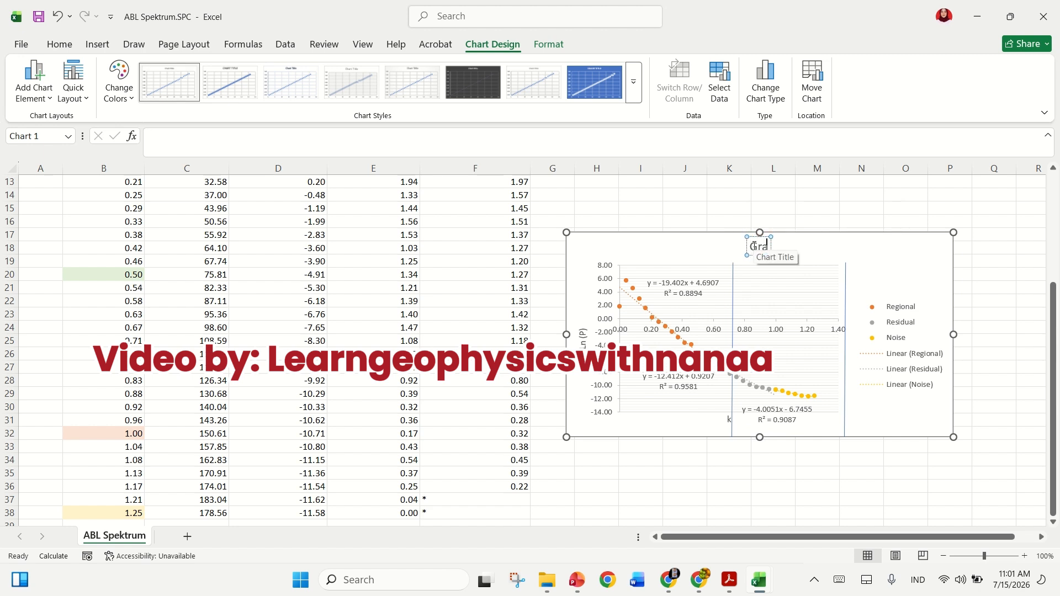
{"action": "type", "text": "fik An"}
{"action": "key", "text": "BackSpace"}
{"action": "key", "text": "BackSpace"}
{"action": "type", "text": "RAPS"}
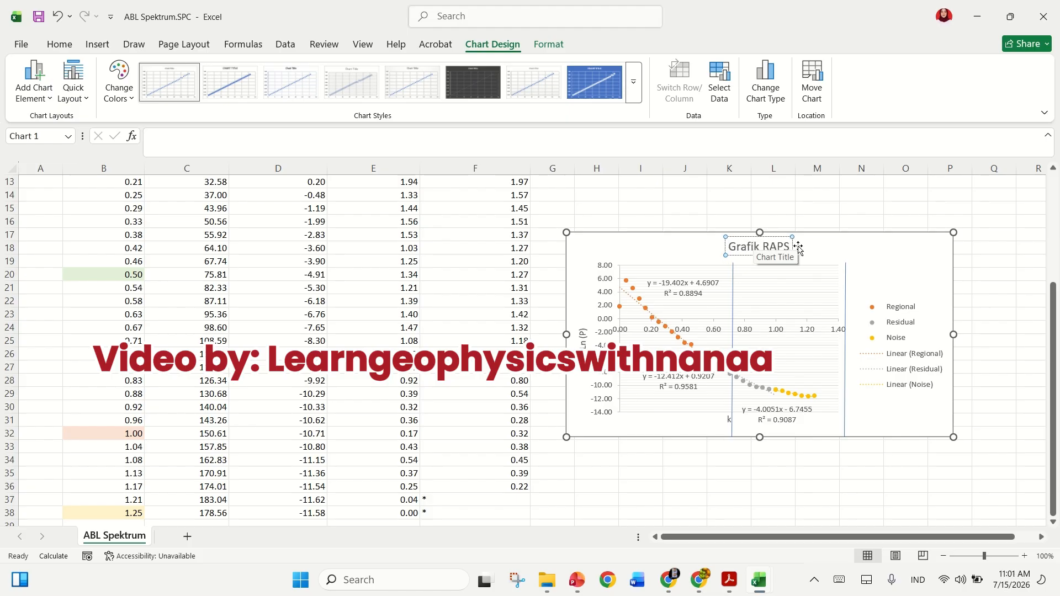
{"action": "left_click", "coordinate": [917, 211]}
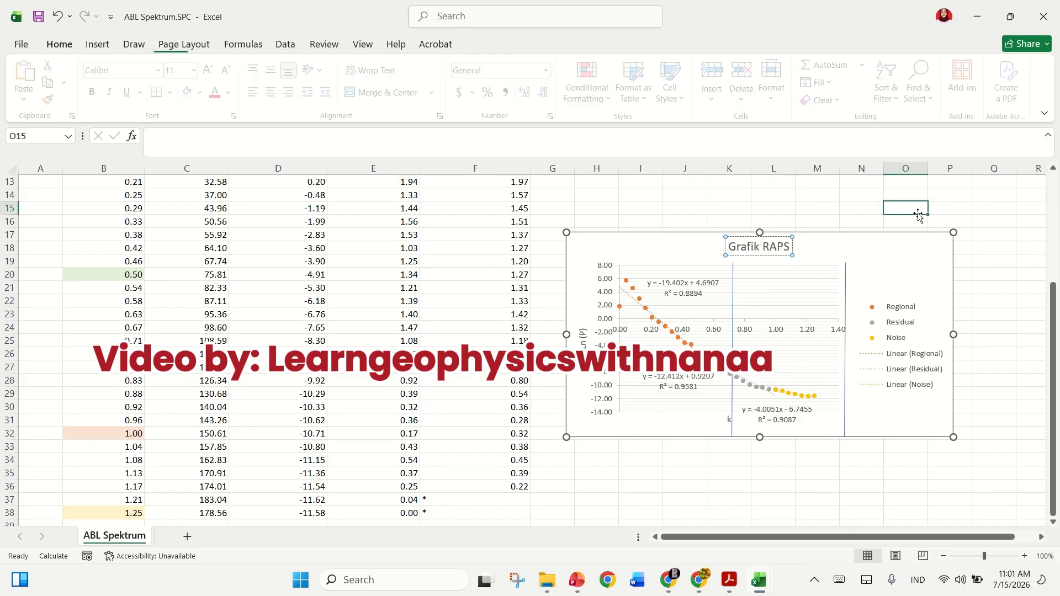
Extend the chart title to read "Grafik RAPS (Radially Average Power Spectrum)"
{"action": "left_click", "coordinate": [788, 247]}
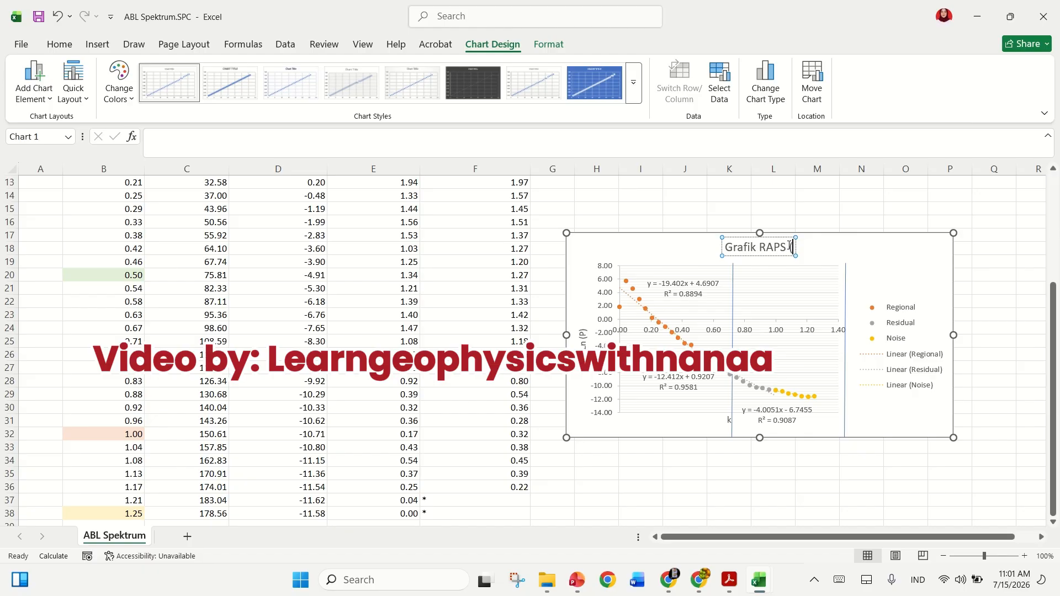
{"action": "type", "text": "r"}
{"action": "key", "text": "BackSpace"}
{"action": "type", "text": "Rad"}
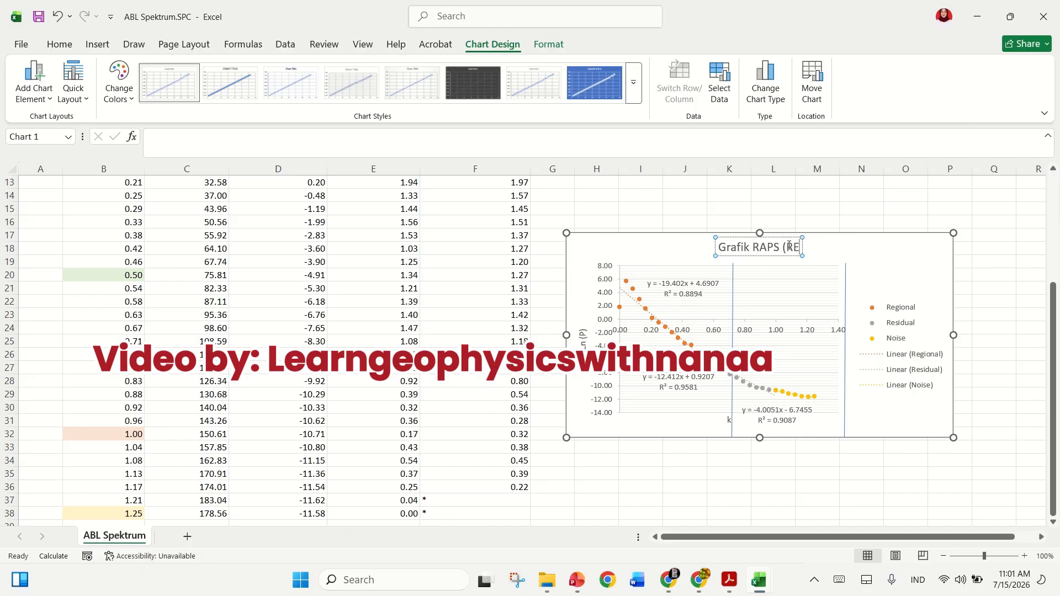
{"action": "type", "text": "ial"}
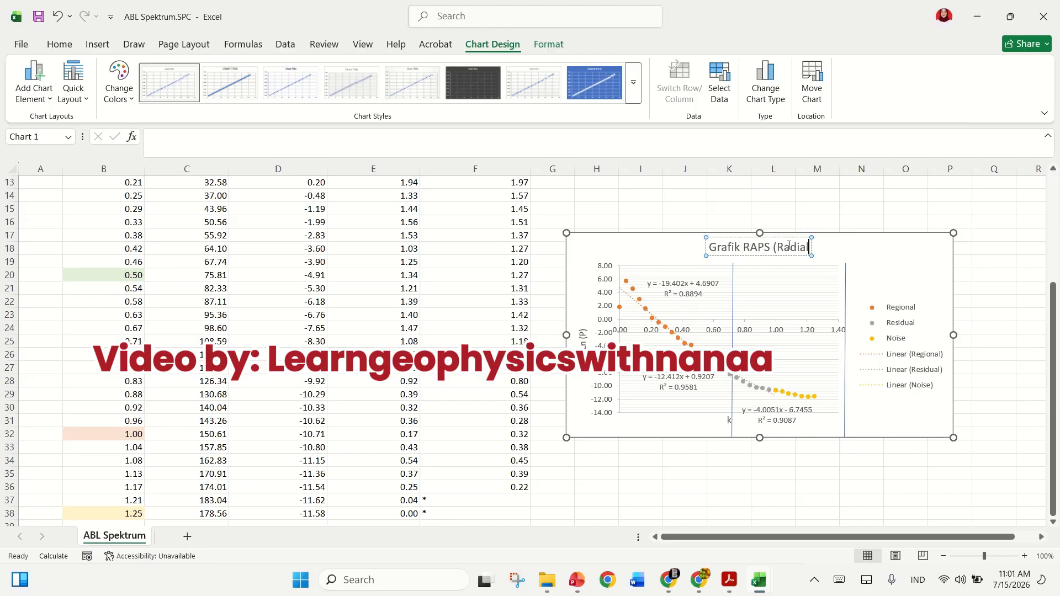
{"action": "type", "text": "ly Ave"}
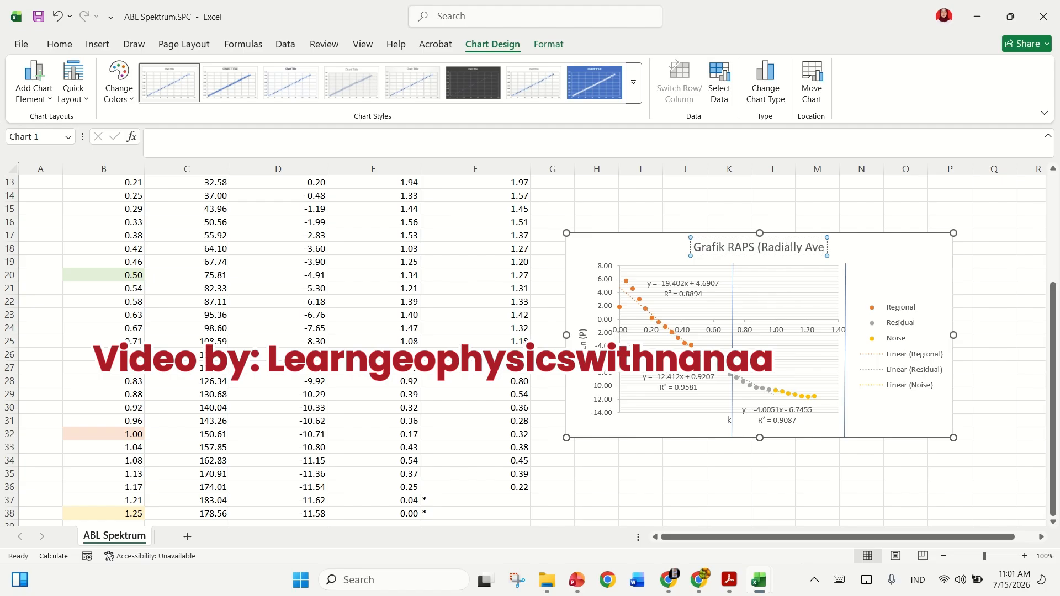
{"action": "type", "text": "rage Po"}
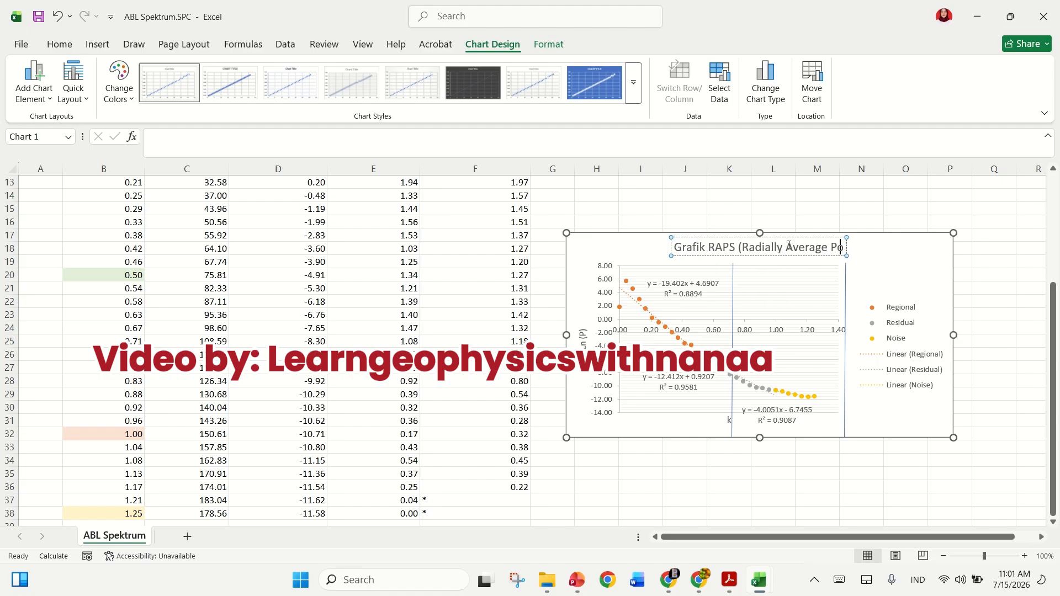
{"action": "type", "text": "wer Spec"}
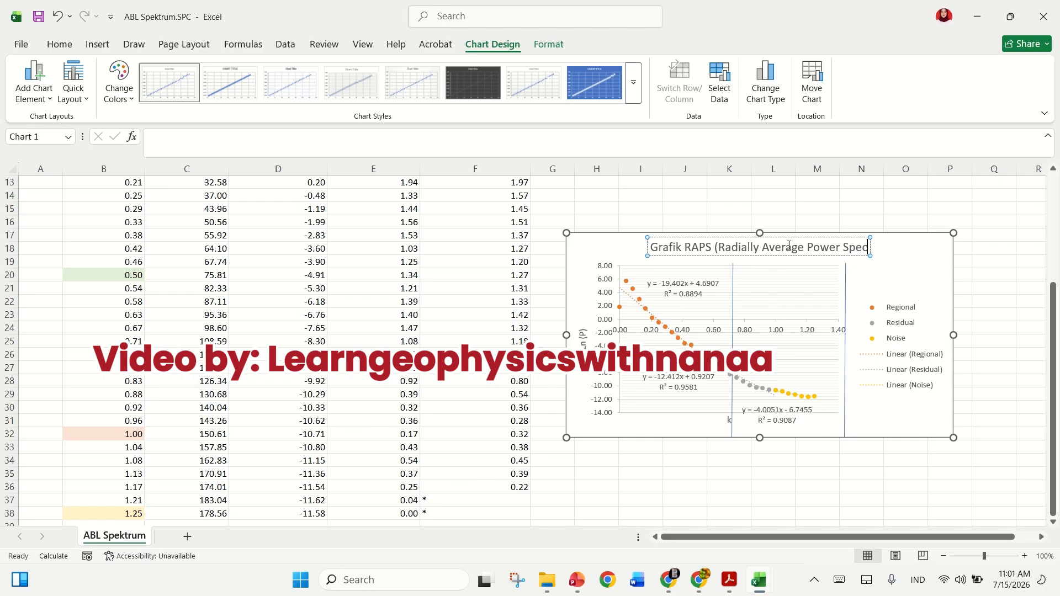
{"action": "type", "text": "trum)"}
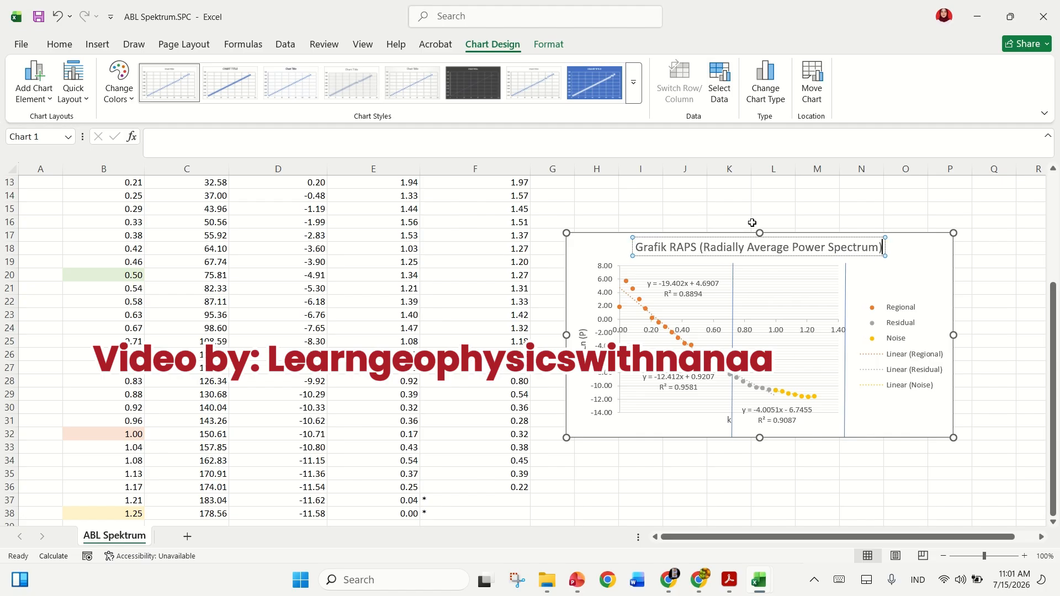
{"action": "left_click", "coordinate": [747, 199]}
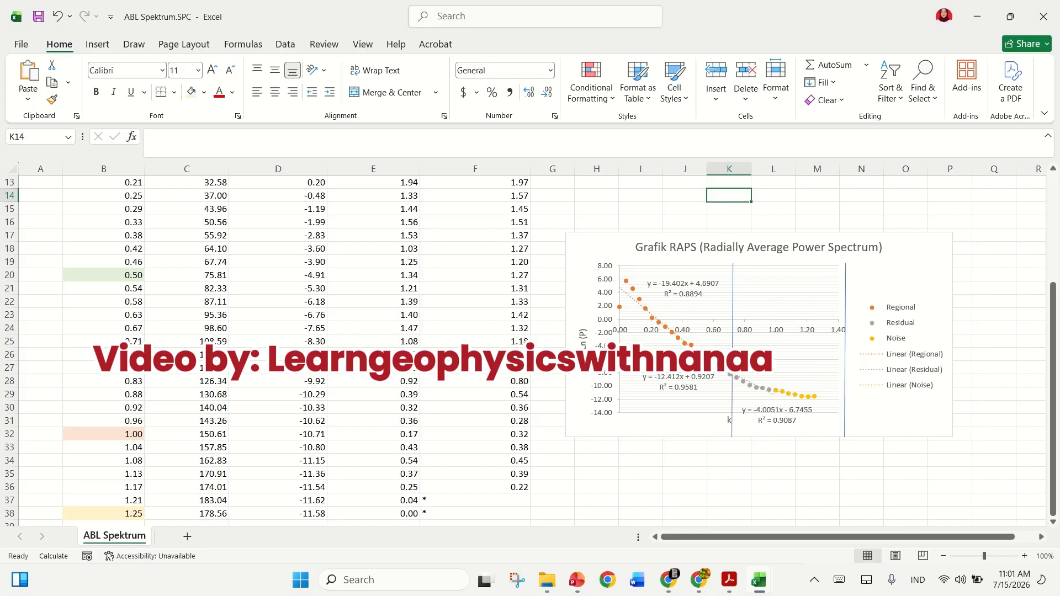
Shift the Noise trendline equation label slightly to the right, beneath the Noise data points
{"action": "left_click", "coordinate": [776, 411]}
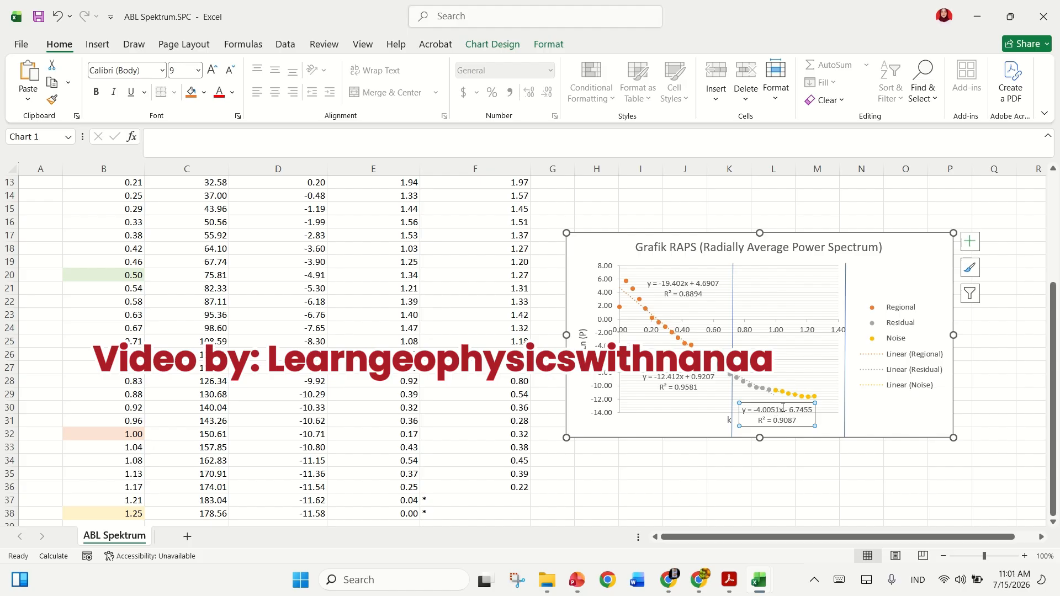
{"action": "left_click_drag", "start_coordinate": [788, 403], "coordinate": [814, 404]}
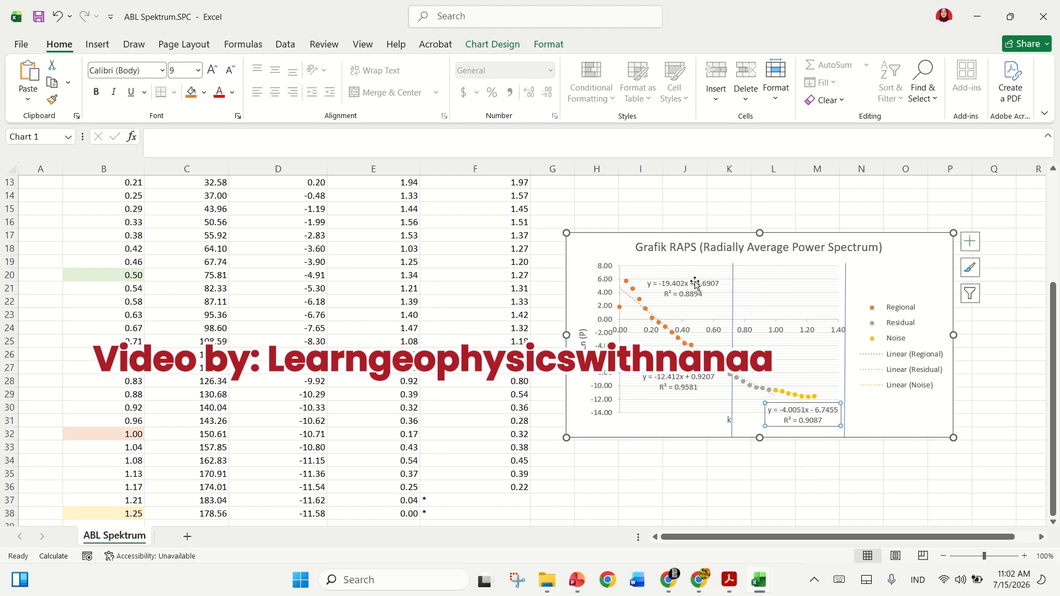
{"action": "left_click", "coordinate": [659, 288]}
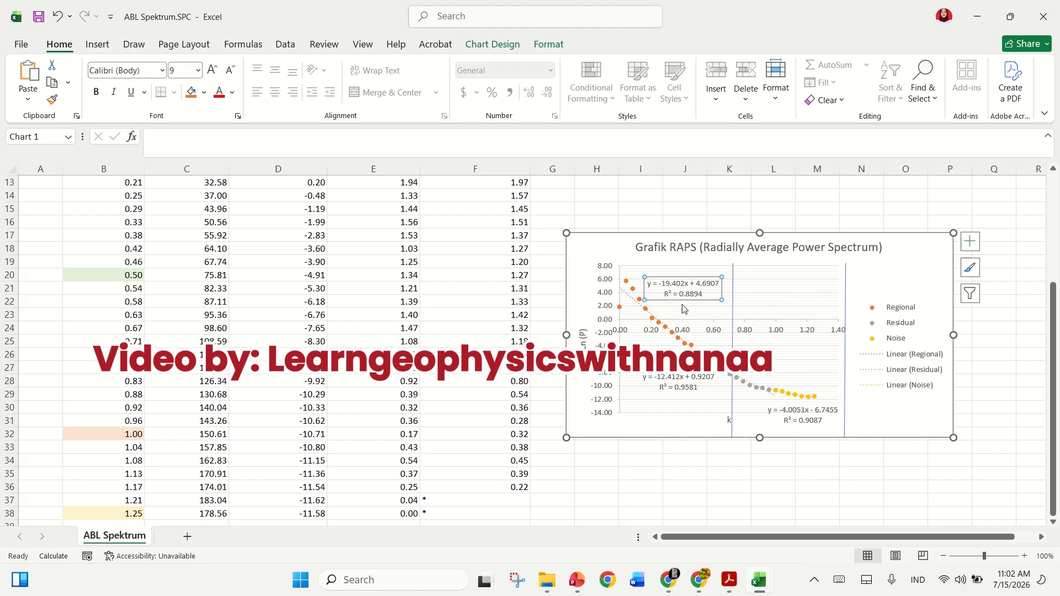
Edit the Regional series in the chart's data source and extend its X values to B8:B23
{"action": "left_click", "coordinate": [677, 341]}
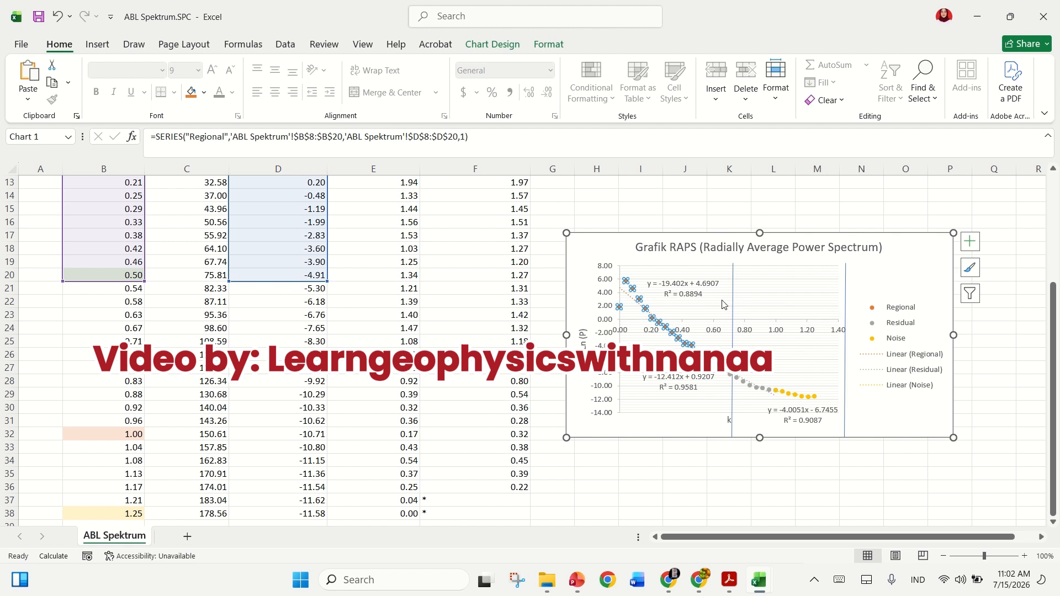
{"action": "right_click", "coordinate": [682, 336]}
{"action": "left_click", "coordinate": [704, 407]}
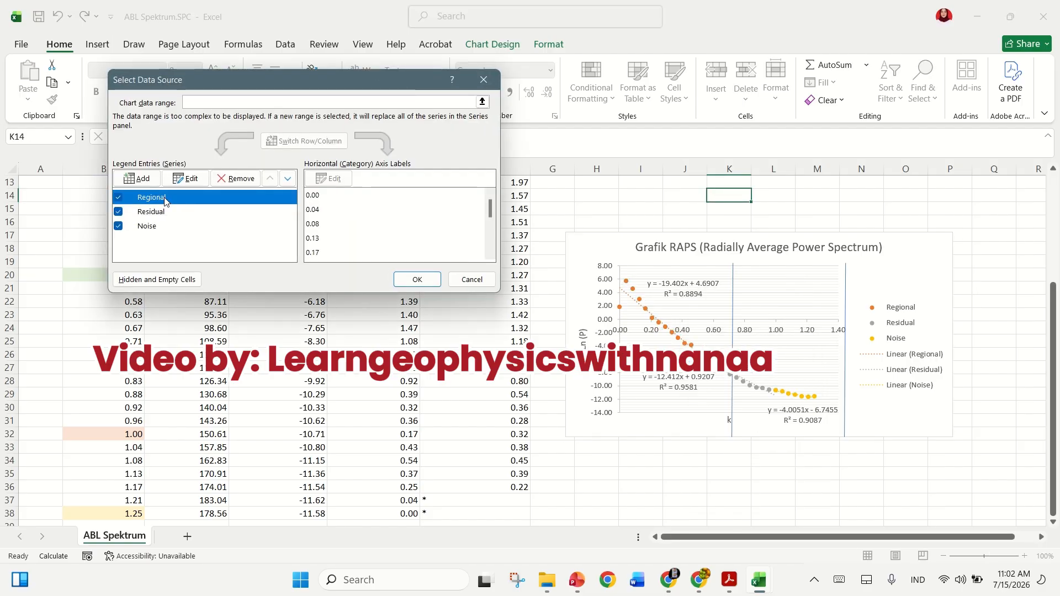
{"action": "left_click", "coordinate": [186, 179]}
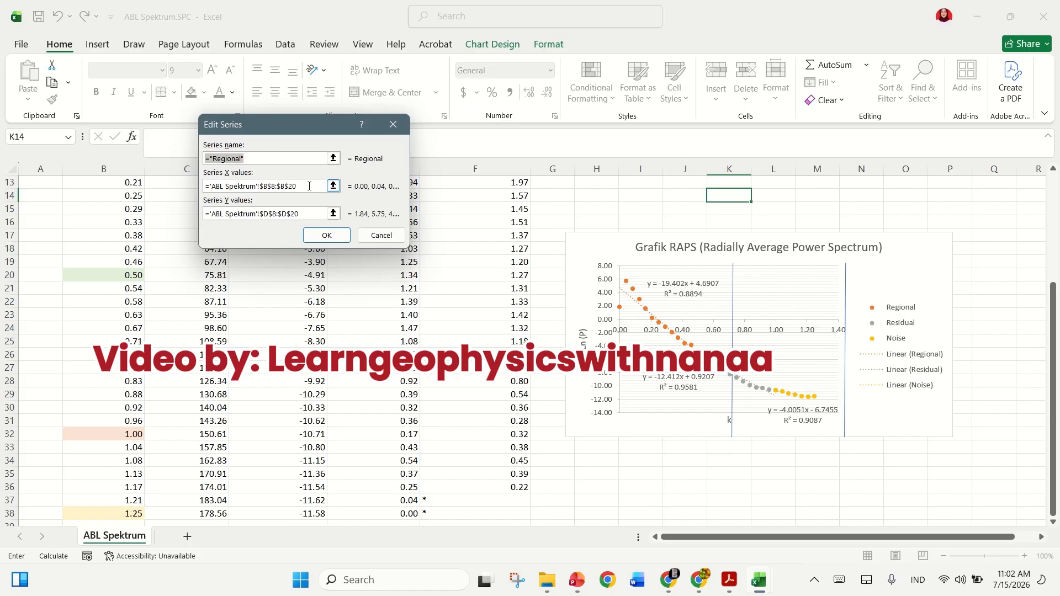
{"action": "left_click", "coordinate": [309, 186]}
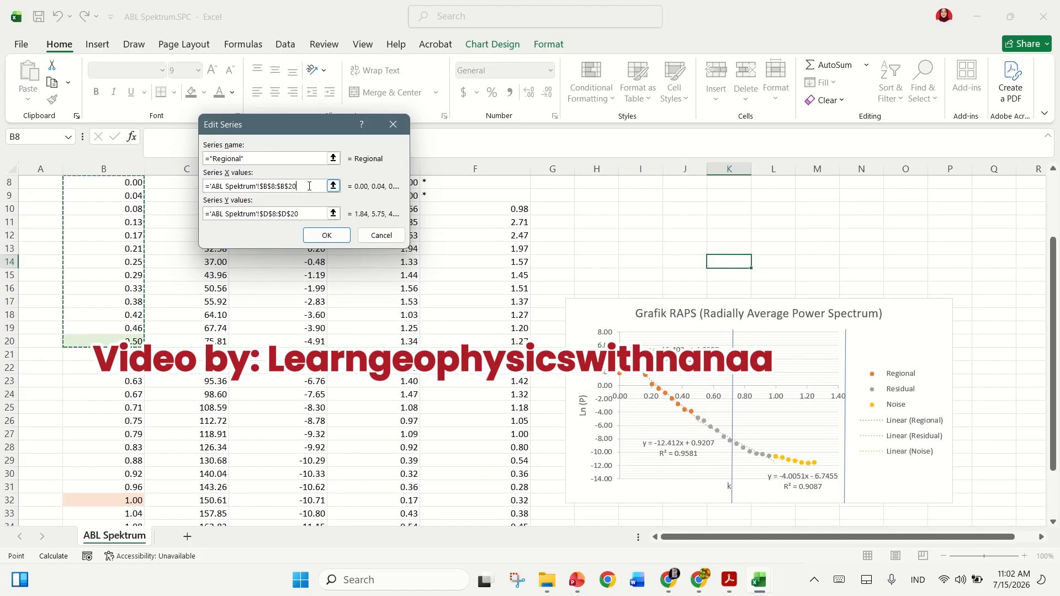
{"action": "left_click_drag", "start_coordinate": [309, 186], "coordinate": [122, 288]}
{"action": "key", "text": "BackSpace"}
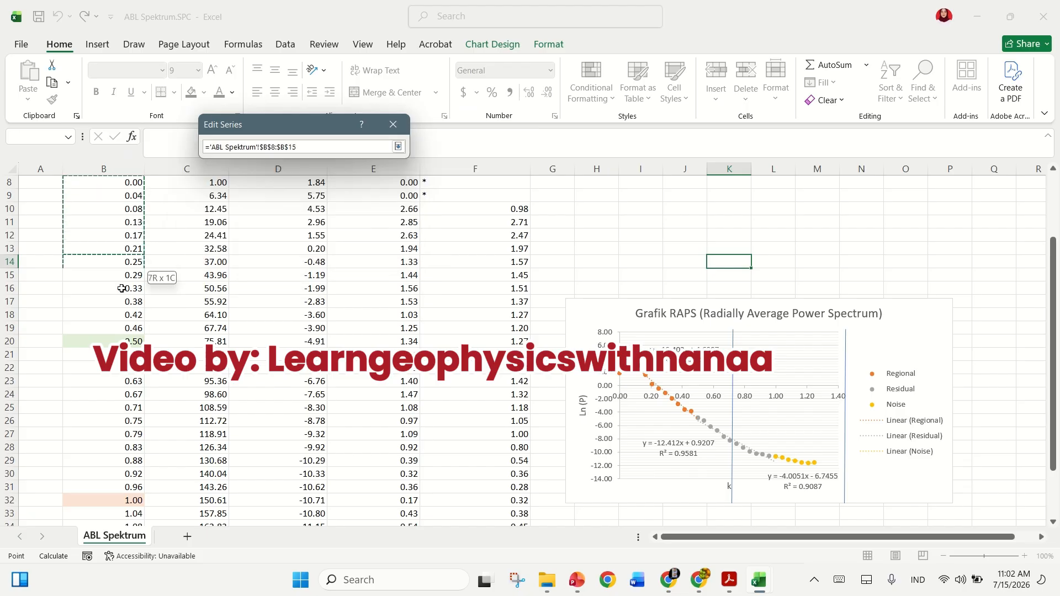
{"action": "left_click_drag", "start_coordinate": [126, 325], "coordinate": [126, 378]}
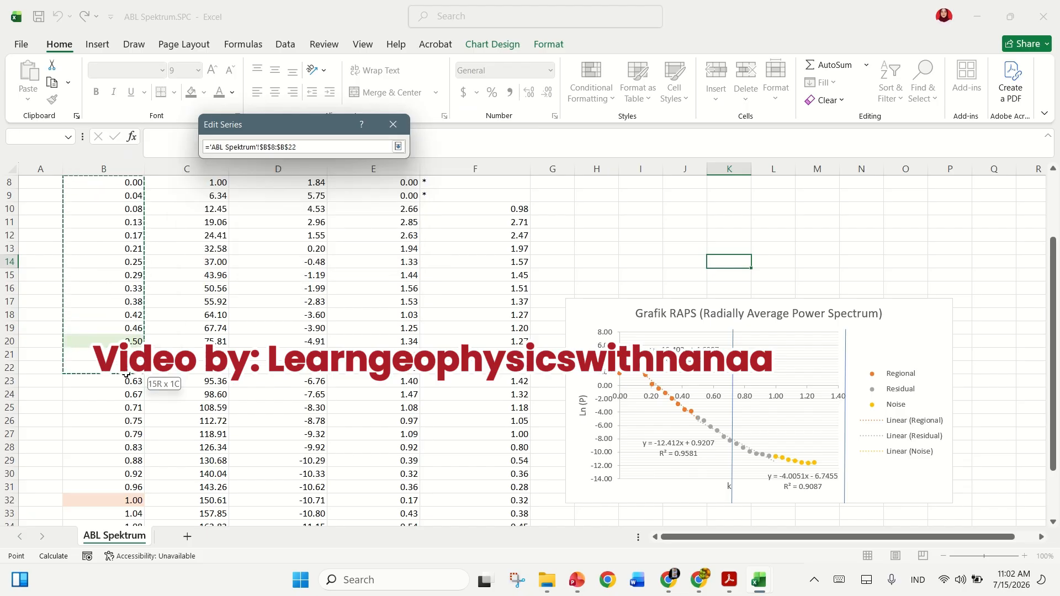
{"action": "left_click_drag", "start_coordinate": [126, 376], "coordinate": [124, 356]}
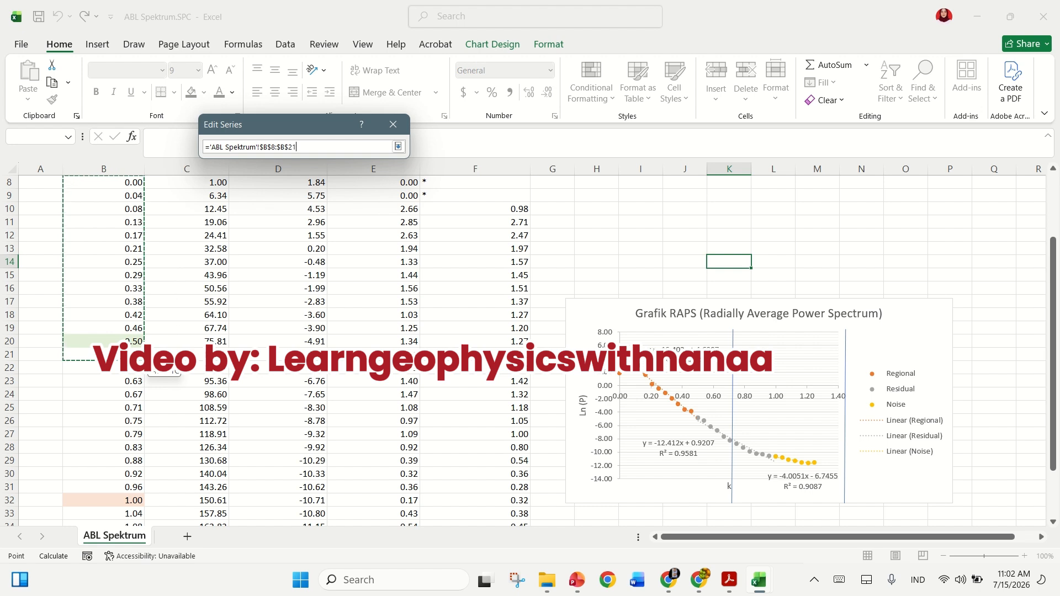
{"action": "left_click_drag", "start_coordinate": [116, 361], "coordinate": [118, 381]}
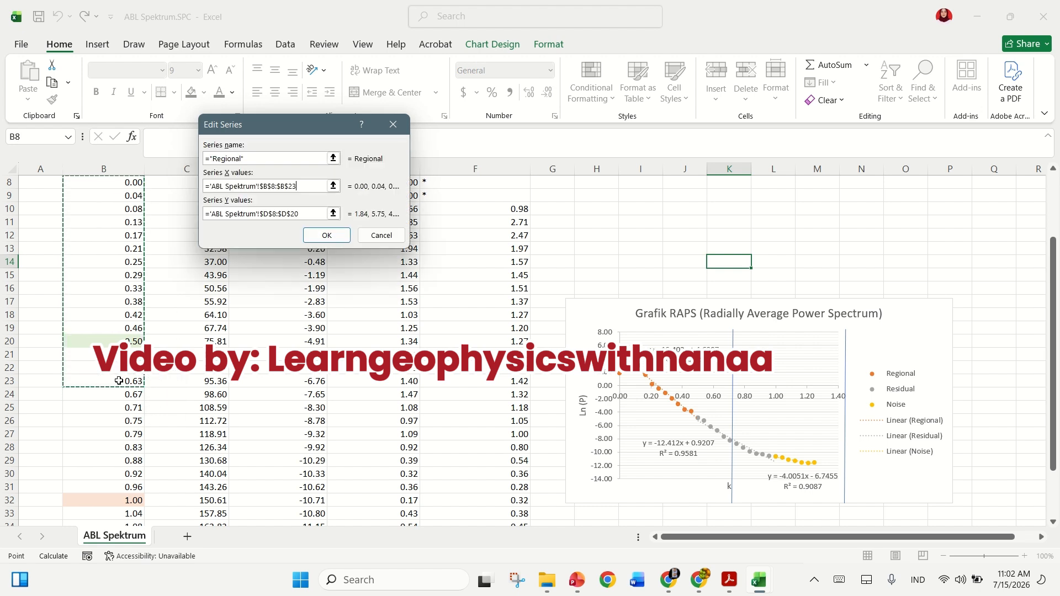
Set the Regional series' Y values to D8:D23 and apply the data source changes
{"action": "left_click", "coordinate": [316, 217]}
{"action": "key", "text": "BackSpace"}
{"action": "key", "text": "BackSpace"}
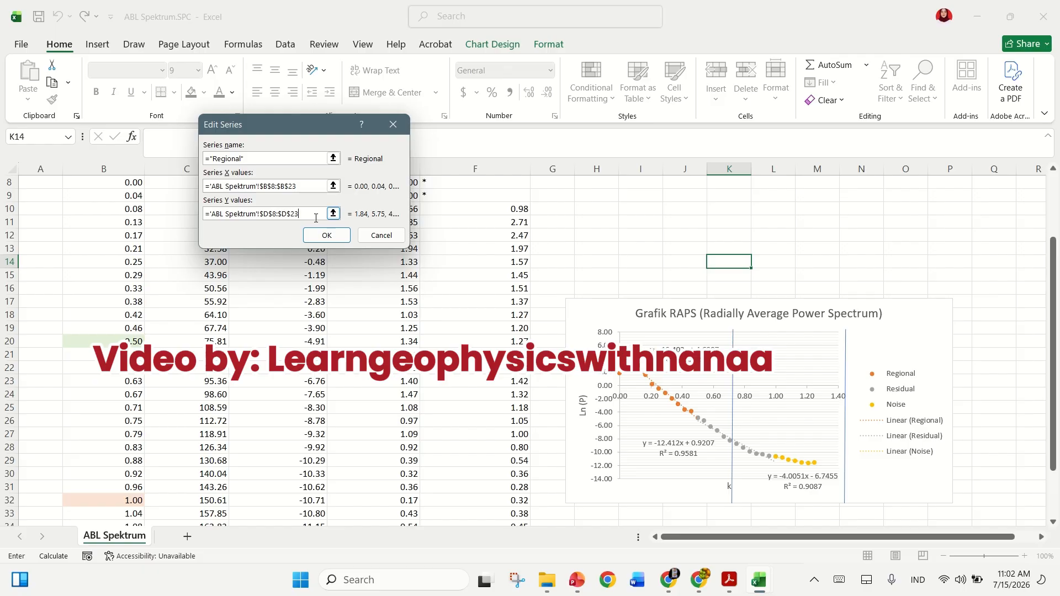
{"action": "key", "text": "Return"}
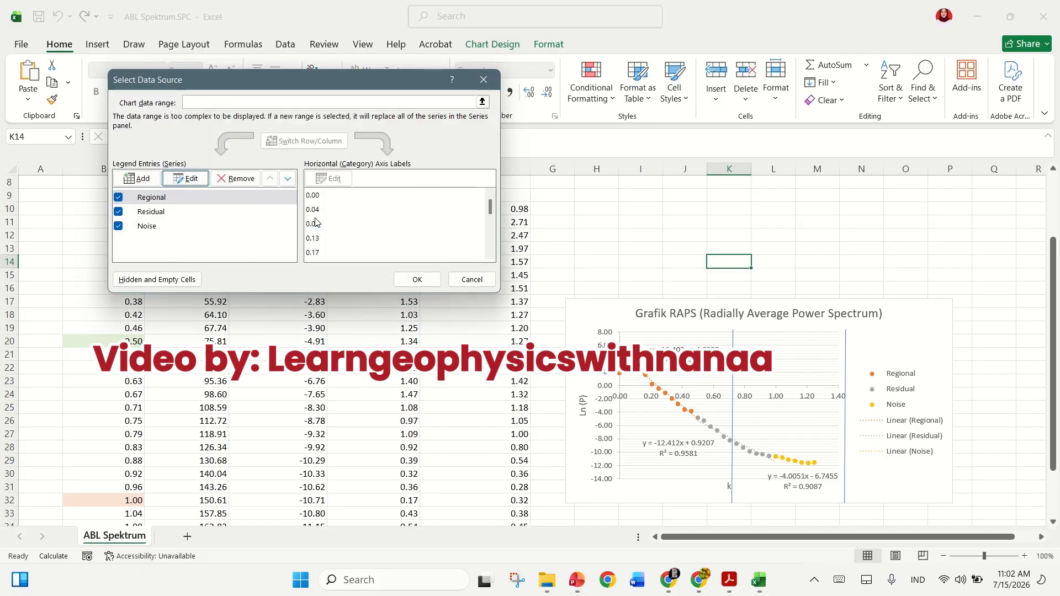
{"action": "left_click", "coordinate": [417, 279]}
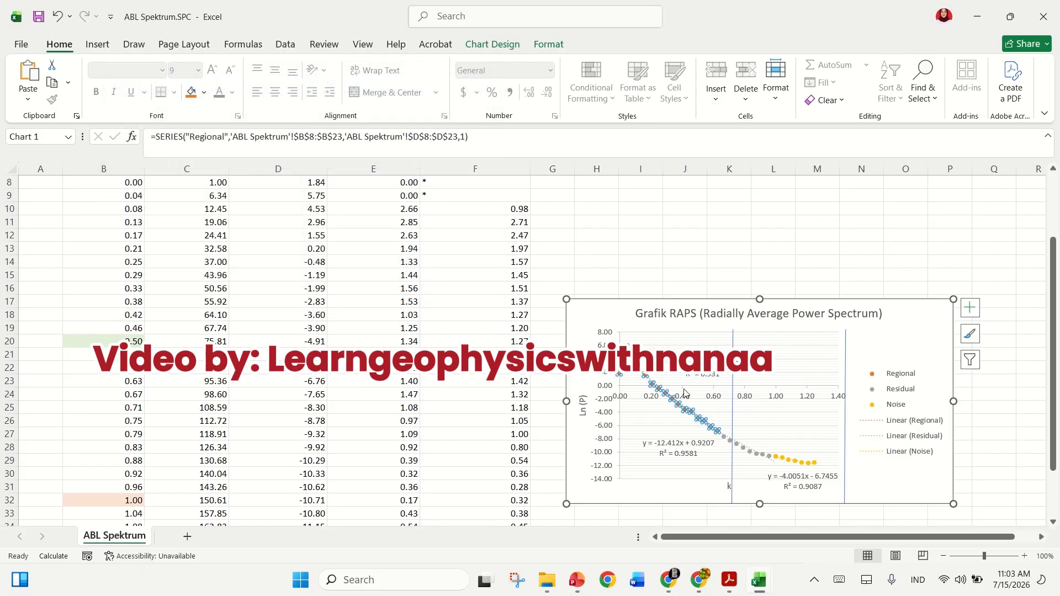
Move the Regional trendline equation label slightly up and left, above the Regional data points
{"action": "left_click", "coordinate": [694, 378]}
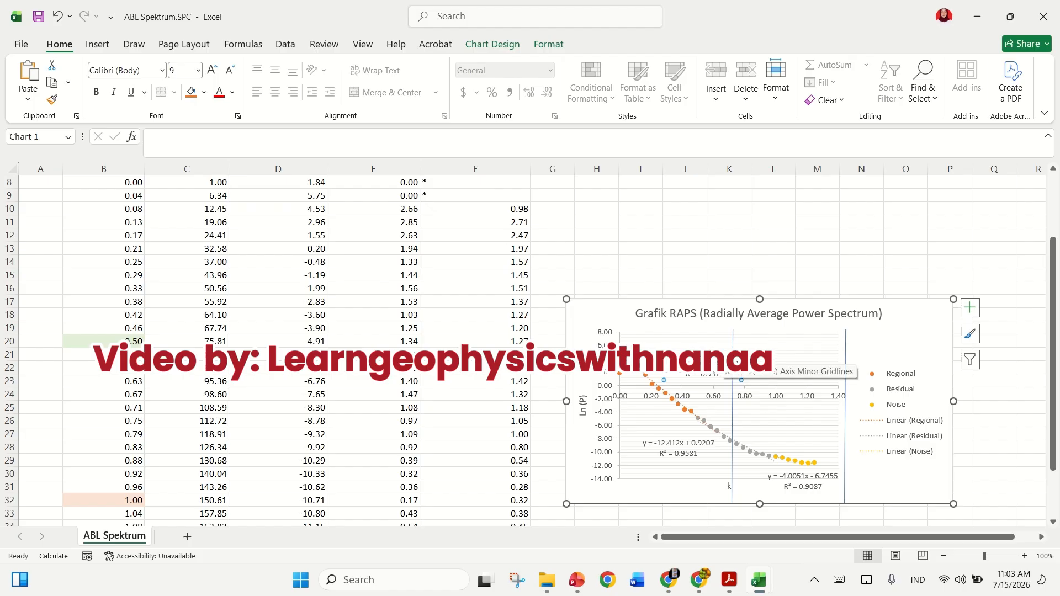
{"action": "left_click_drag", "start_coordinate": [711, 358], "coordinate": [692, 339]}
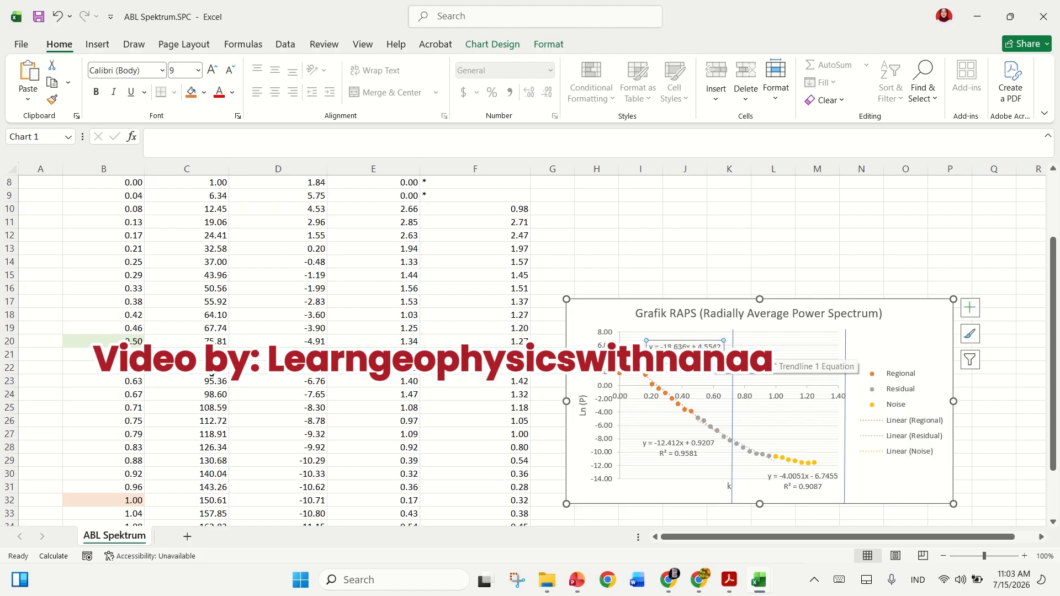
Fill cell B23 with light blue to mark the new boundary between the Regional and Residual ranges
{"action": "left_click", "coordinate": [102, 381]}
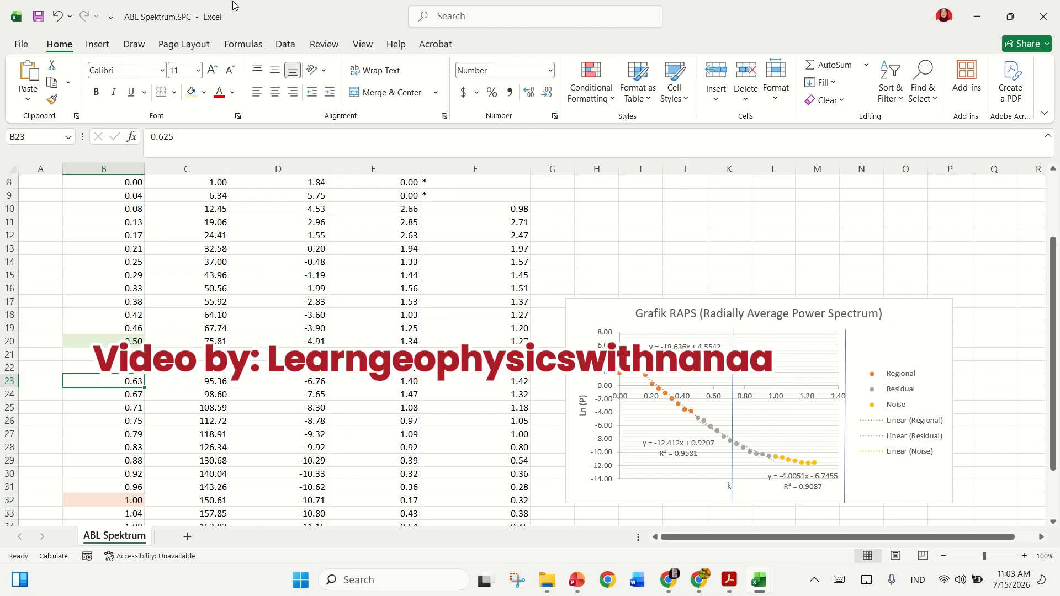
{"action": "left_click", "coordinate": [204, 93]}
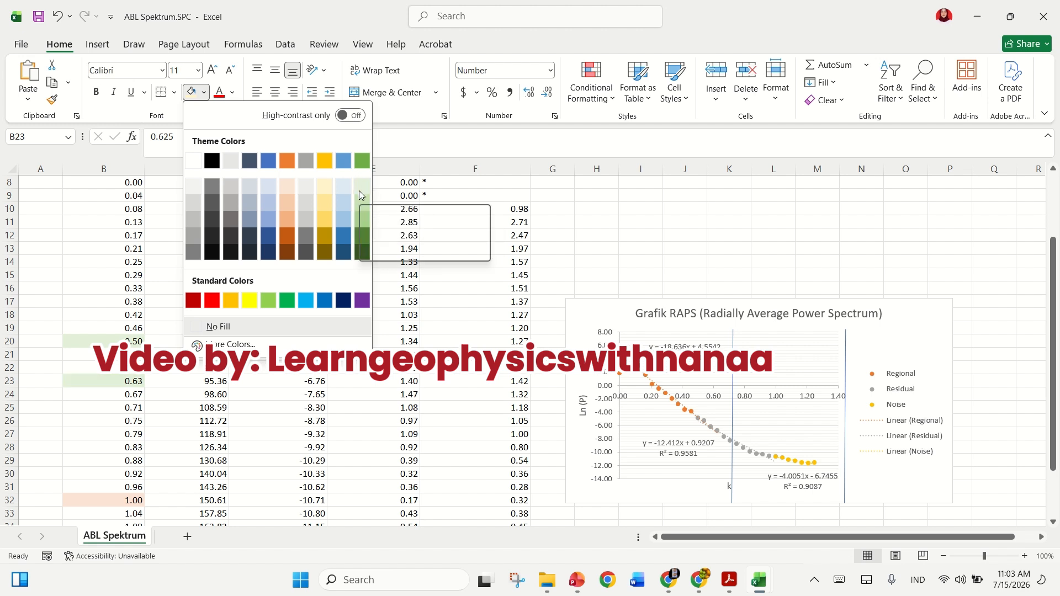
{"action": "left_click", "coordinate": [343, 189]}
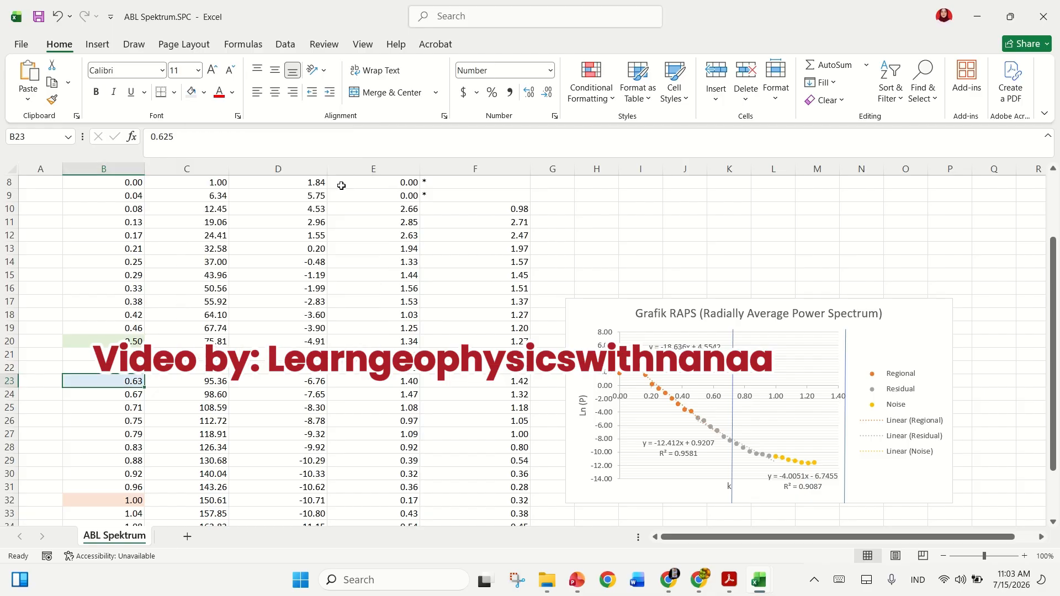
Remove the fill color from cell B20, the old boundary marker
{"action": "left_click", "coordinate": [109, 346]}
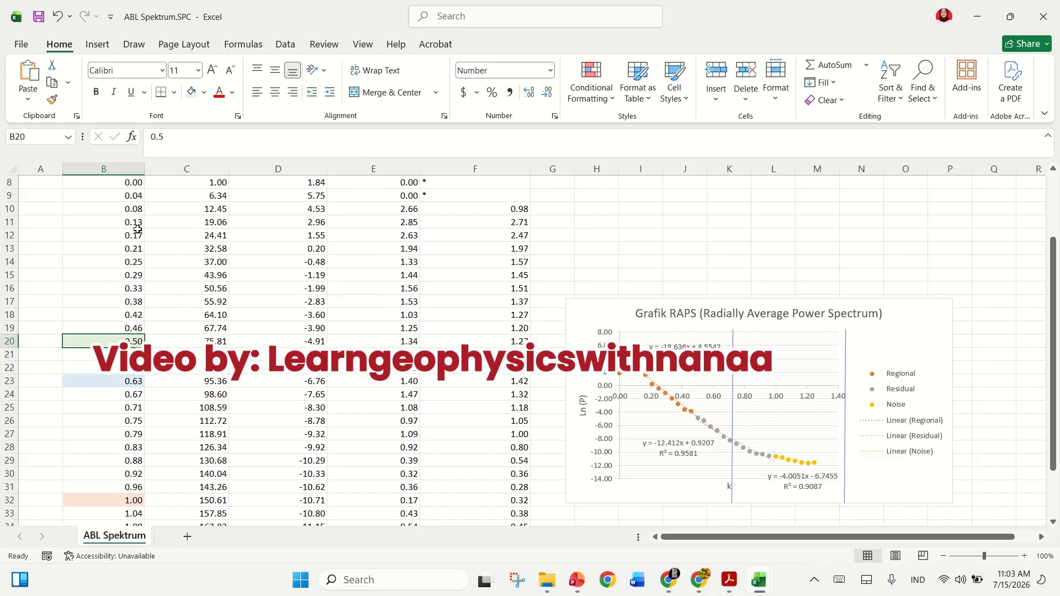
{"action": "left_click", "coordinate": [203, 92]}
{"action": "left_click", "coordinate": [249, 301]}
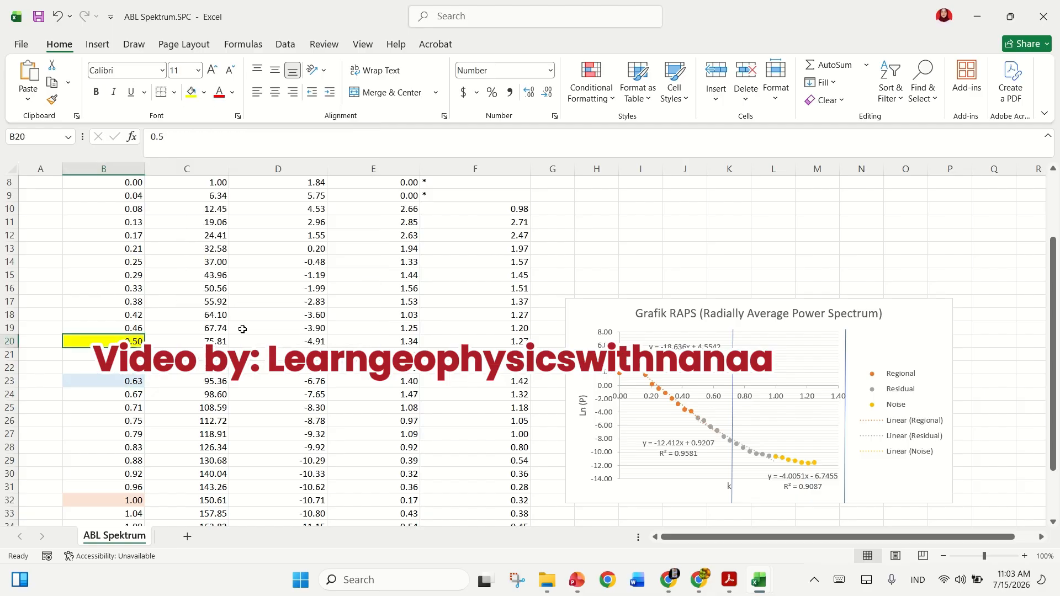
{"action": "left_click", "coordinate": [204, 93]}
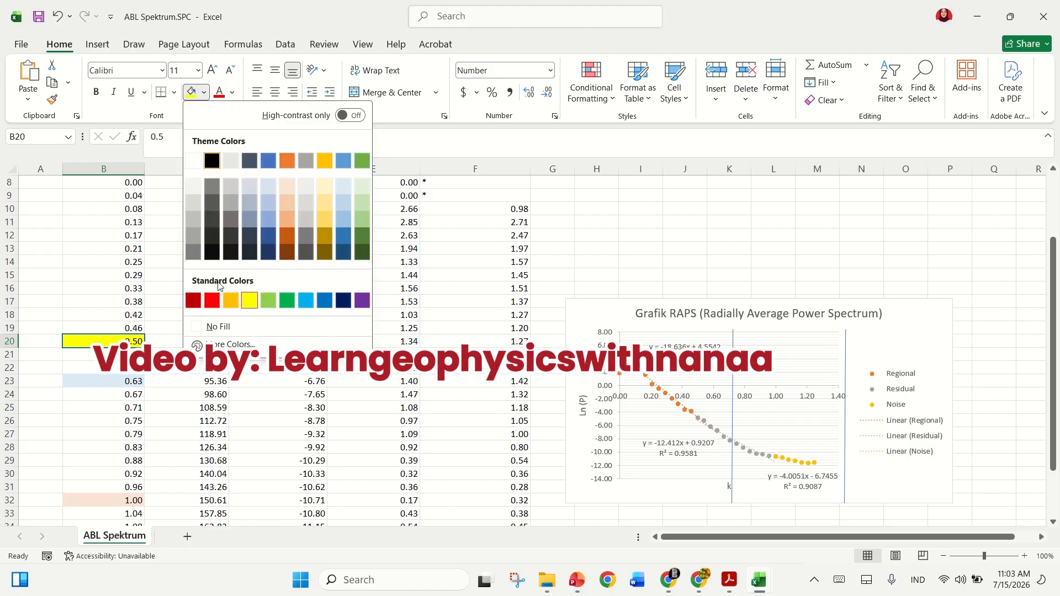
{"action": "left_click", "coordinate": [224, 334]}
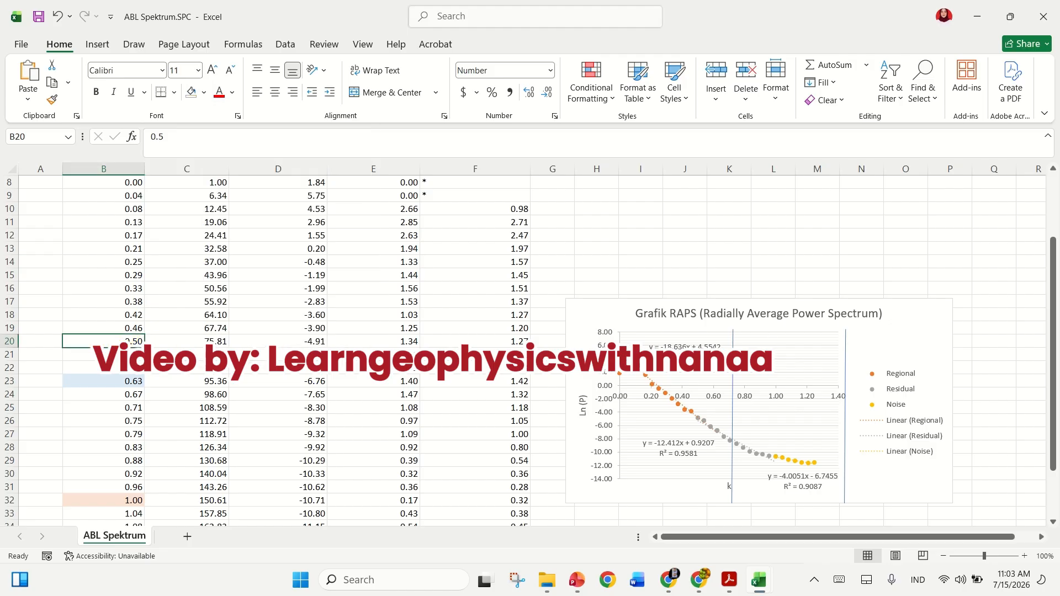
Edit the Residual series in the chart's data source and change its X values to B23:B32
{"action": "left_click", "coordinate": [124, 498]}
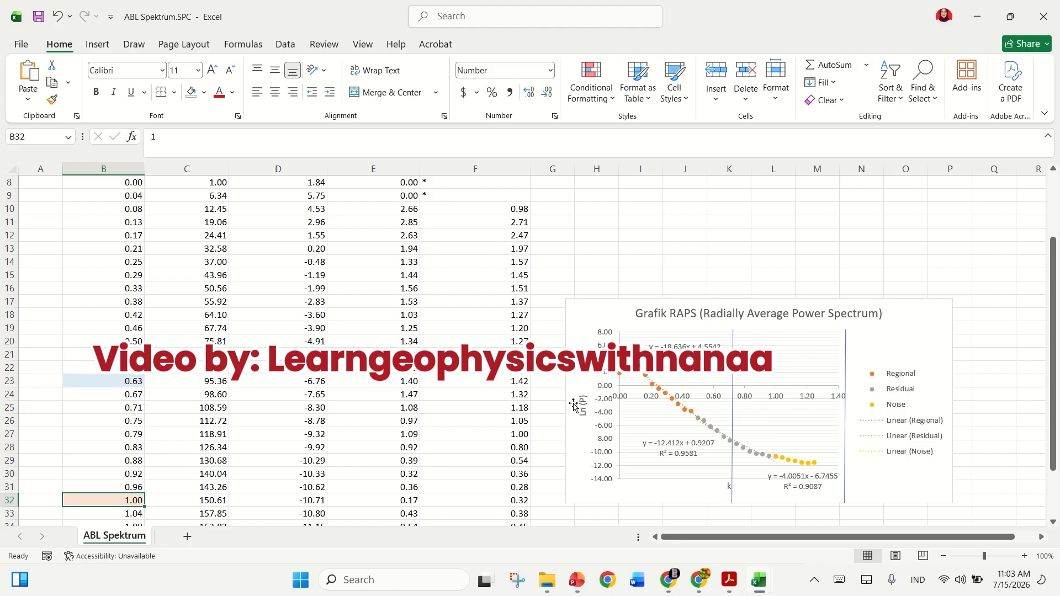
{"action": "left_click", "coordinate": [709, 426]}
{"action": "right_click", "coordinate": [709, 426]}
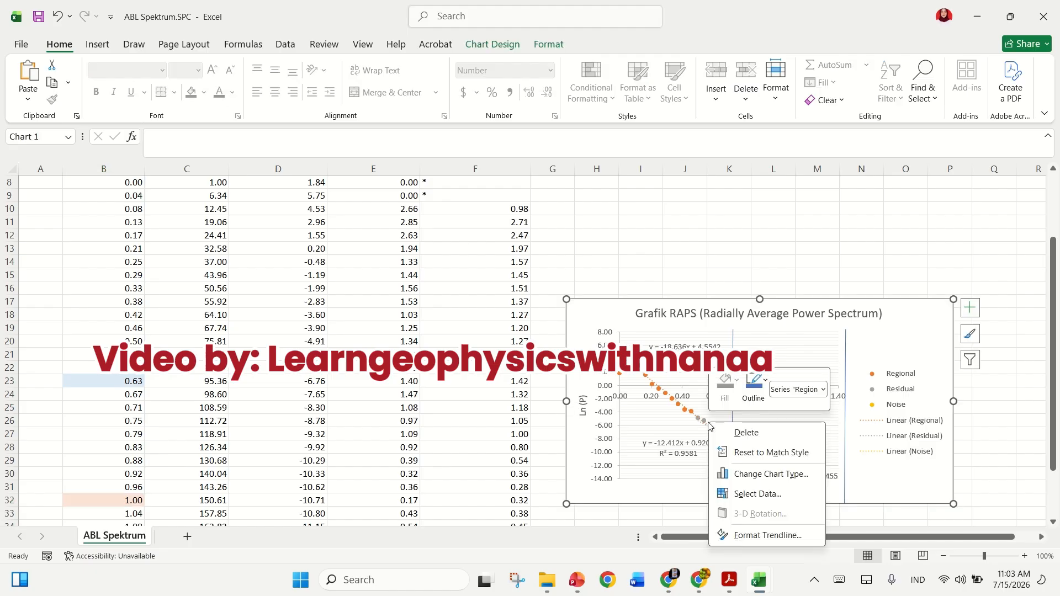
{"action": "left_click", "coordinate": [734, 490]}
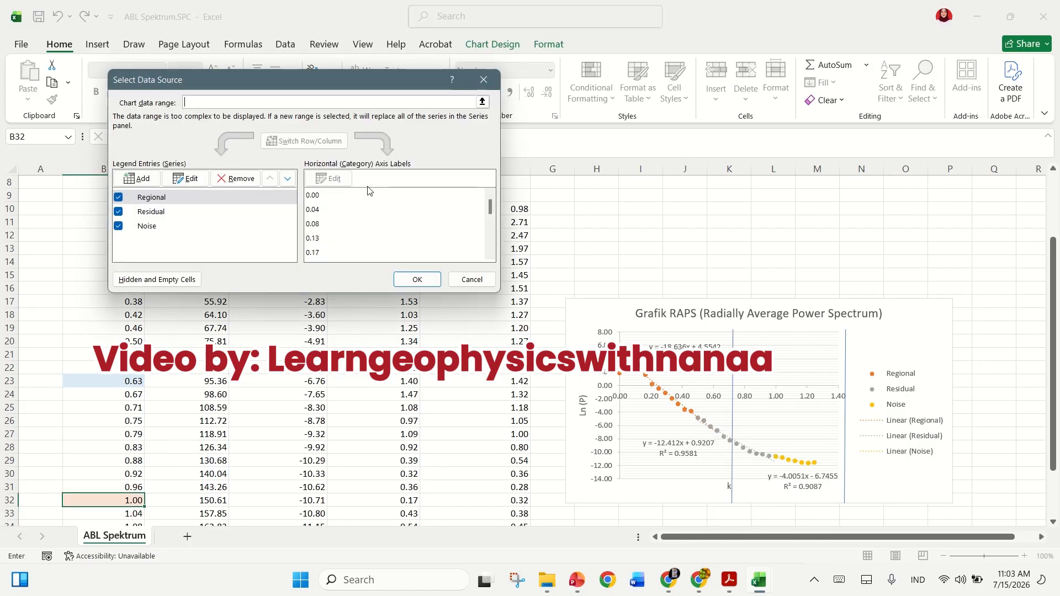
{"action": "left_click", "coordinate": [154, 212]}
{"action": "left_click", "coordinate": [193, 178]}
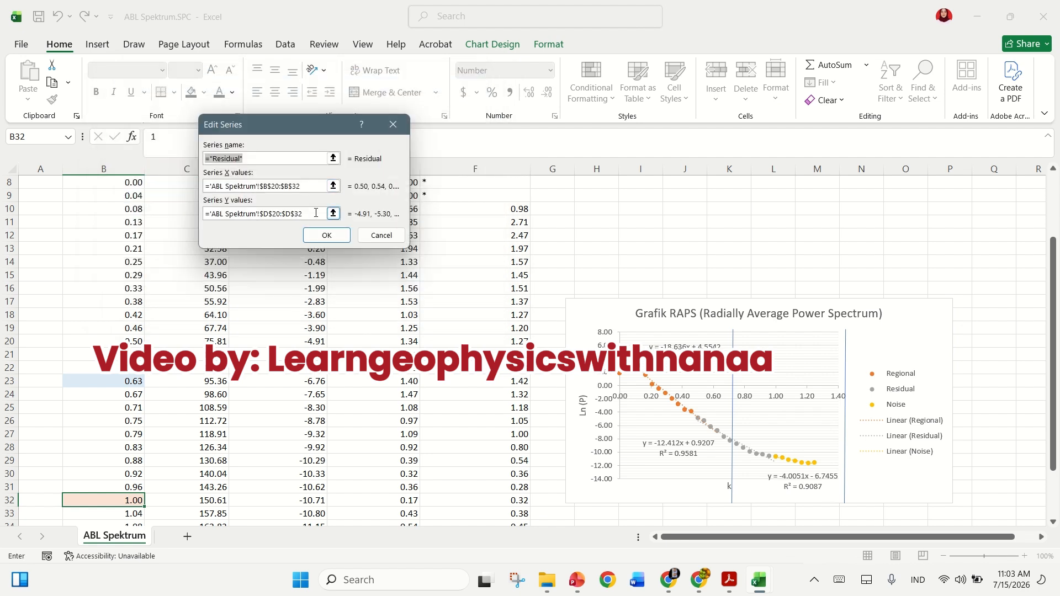
{"action": "left_click", "coordinate": [279, 187]}
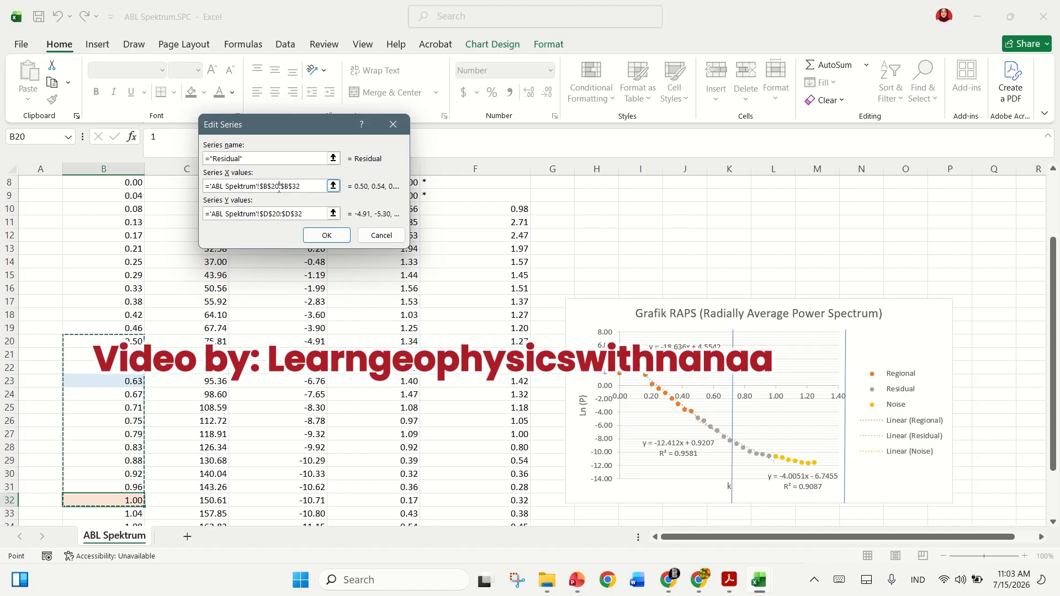
{"action": "key", "text": "BackSpace"}
{"action": "type", "text": "3"}
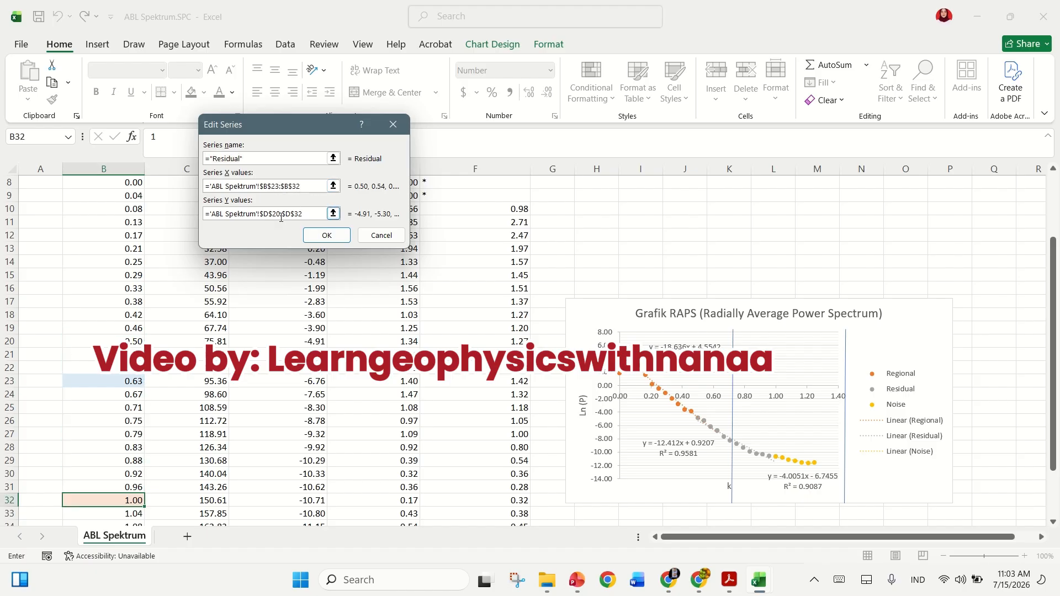
Set the Residual series' Y values to D23:D32 and apply the data source changes
{"action": "left_click", "coordinate": [280, 215]}
{"action": "key", "text": "BackSpace"}
{"action": "type", "text": "3"}
{"action": "left_click", "coordinate": [327, 238]}
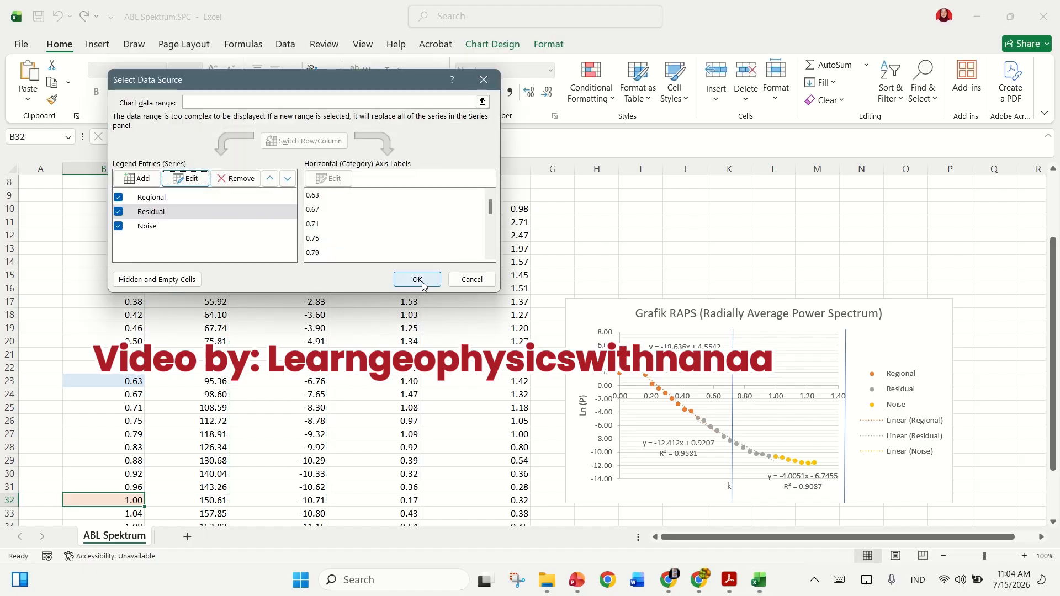
{"action": "left_click", "coordinate": [417, 280]}
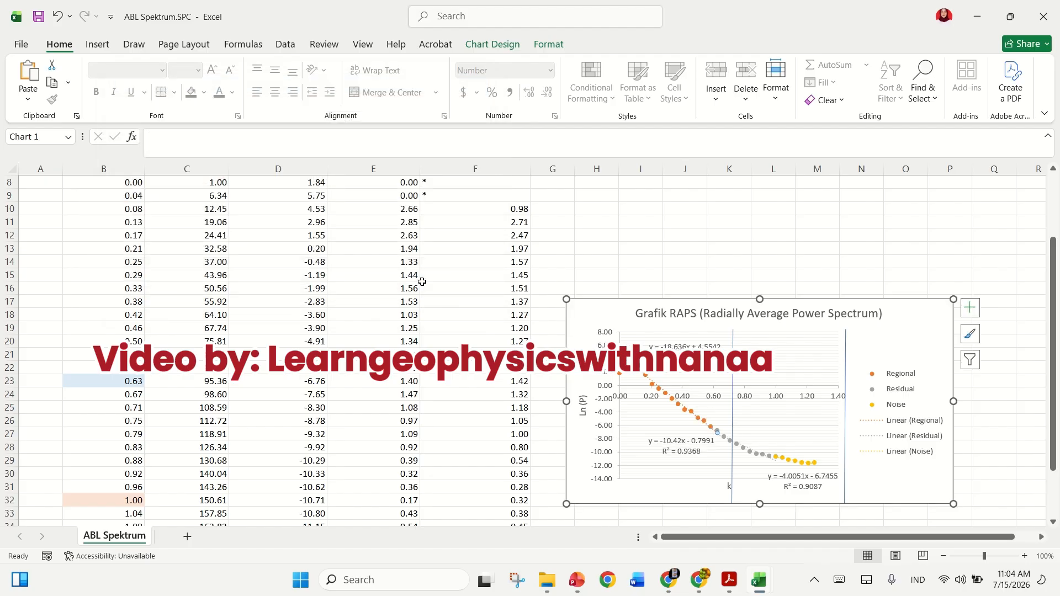
Reposition the Residual trendline equation label slightly lower and to the right, beneath the Residual data points
{"action": "left_click", "coordinate": [666, 447]}
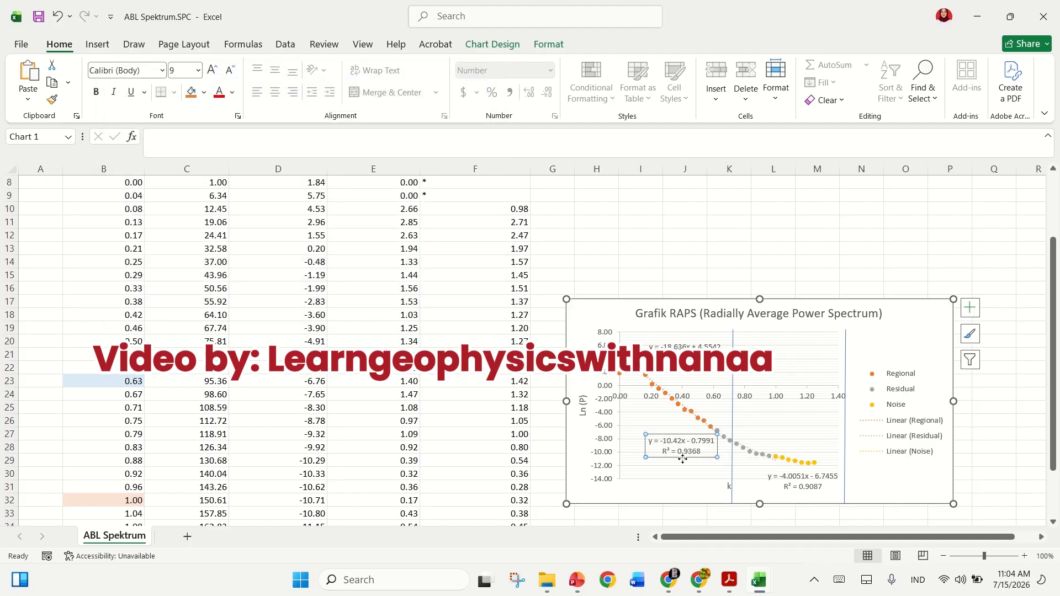
{"action": "left_click_drag", "start_coordinate": [685, 457], "coordinate": [674, 449]}
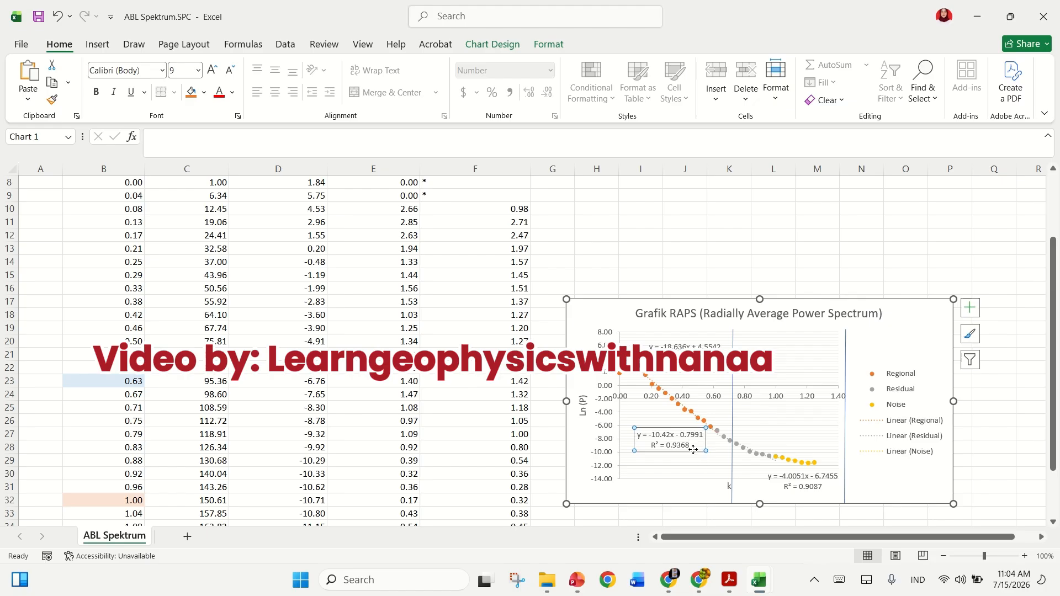
{"action": "left_click_drag", "start_coordinate": [693, 450], "coordinate": [724, 466]}
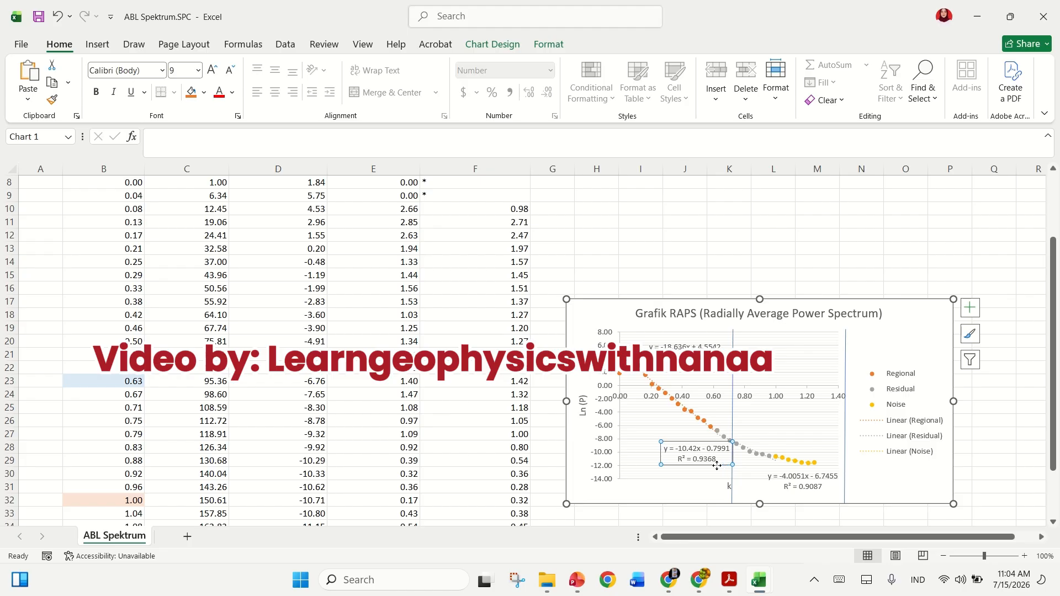
Check the Noise series' X and Y value ranges in the chart's data source
{"action": "left_click", "coordinate": [784, 459]}
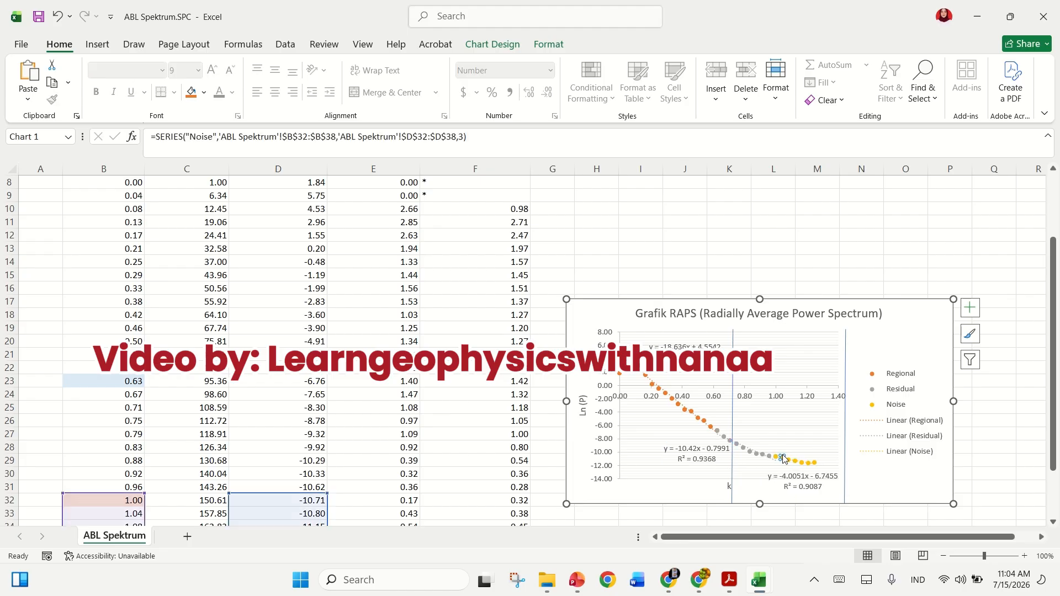
{"action": "right_click", "coordinate": [783, 455]}
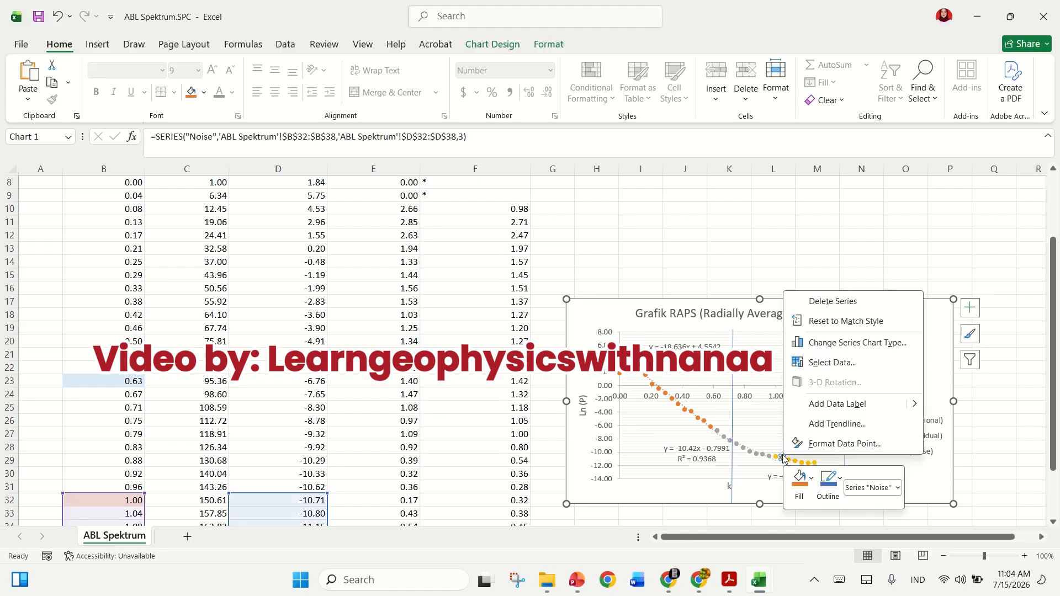
{"action": "left_click", "coordinate": [852, 365]}
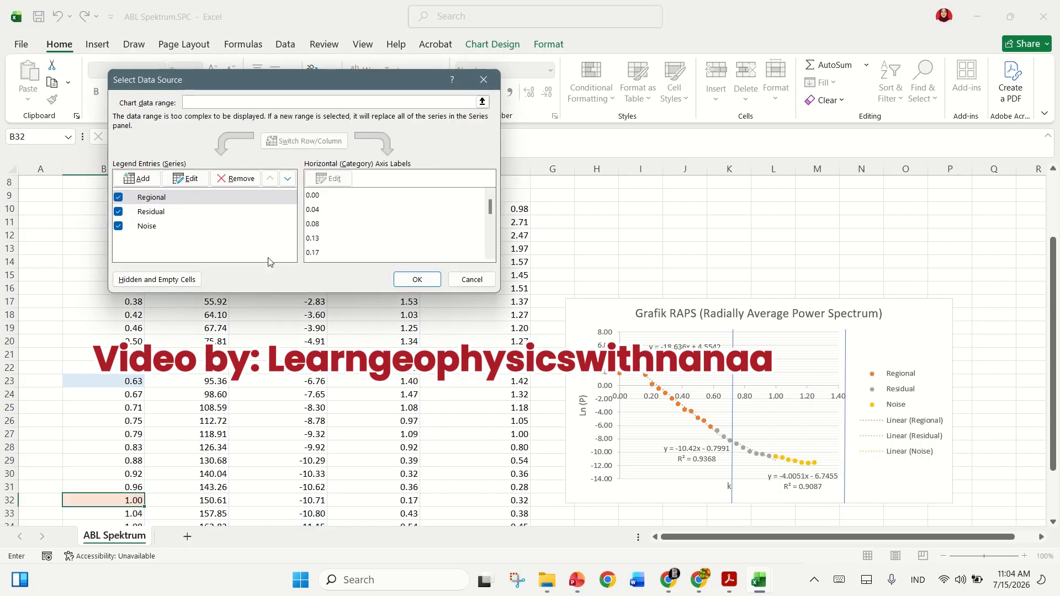
{"action": "left_click", "coordinate": [166, 226]}
{"action": "left_click", "coordinate": [184, 180]}
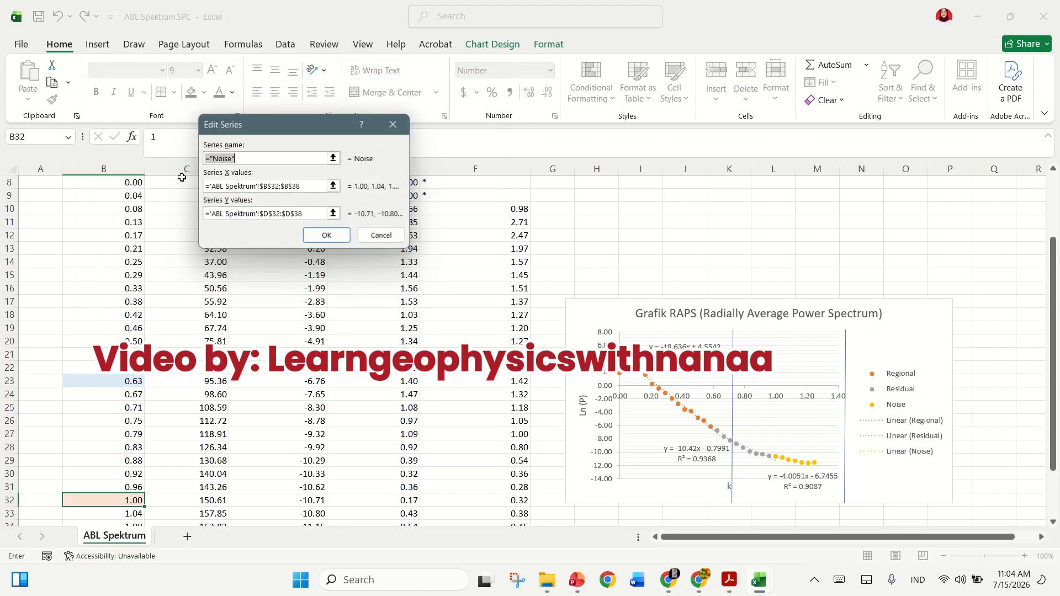
{"action": "left_click", "coordinate": [338, 239]}
{"action": "left_click", "coordinate": [409, 279]}
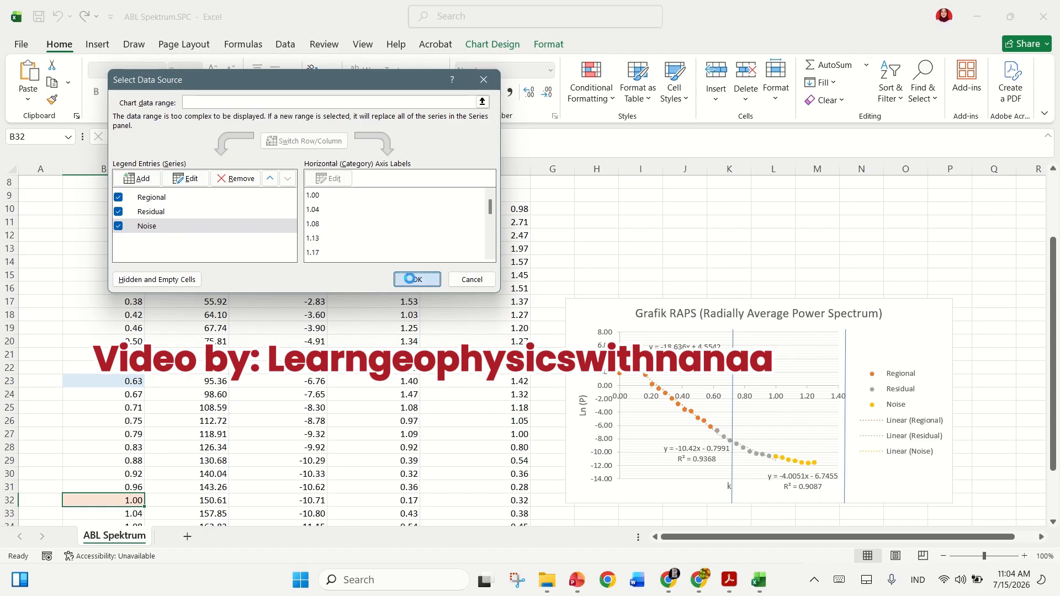
Shift the Noise trendline equation label slightly to the left beneath its data points and deselect the chart
{"action": "left_click", "coordinate": [780, 475]}
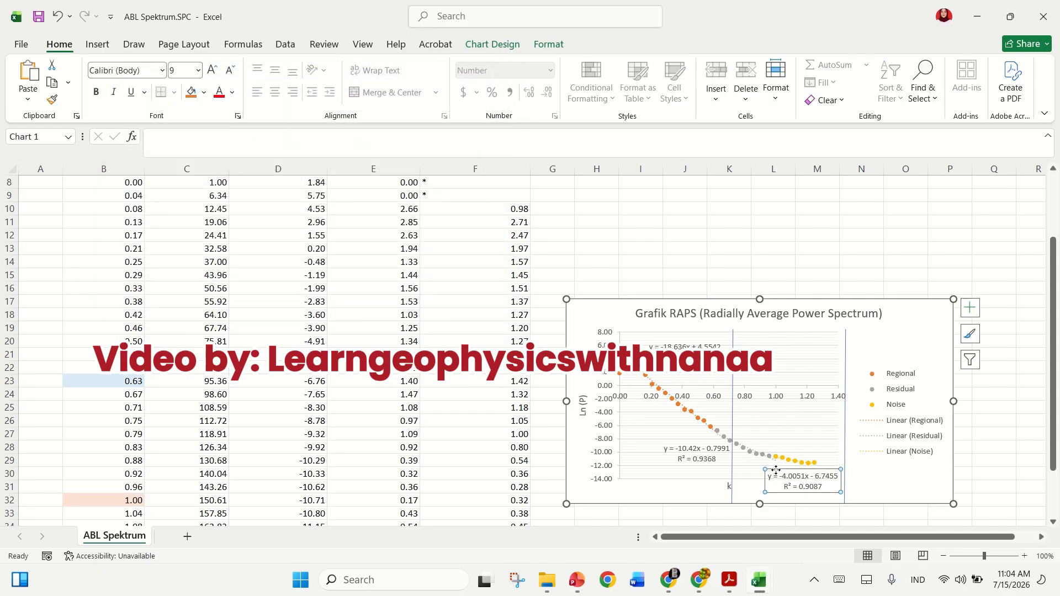
{"action": "left_click_drag", "start_coordinate": [776, 468], "coordinate": [750, 467]}
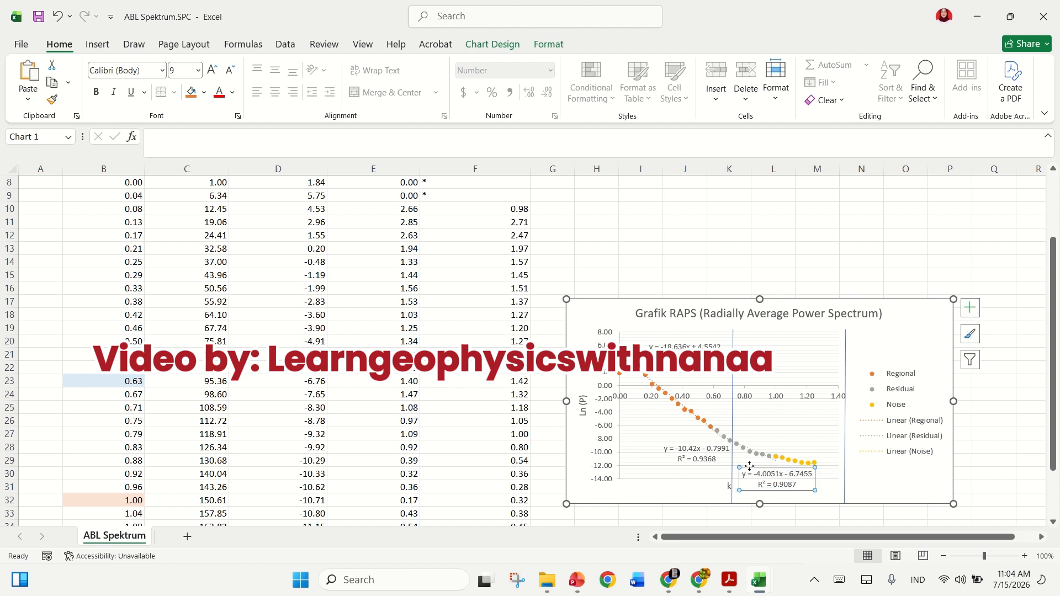
{"action": "left_click_drag", "start_coordinate": [1055, 288], "coordinate": [1056, 349]}
{"action": "left_click", "coordinate": [1000, 366]}
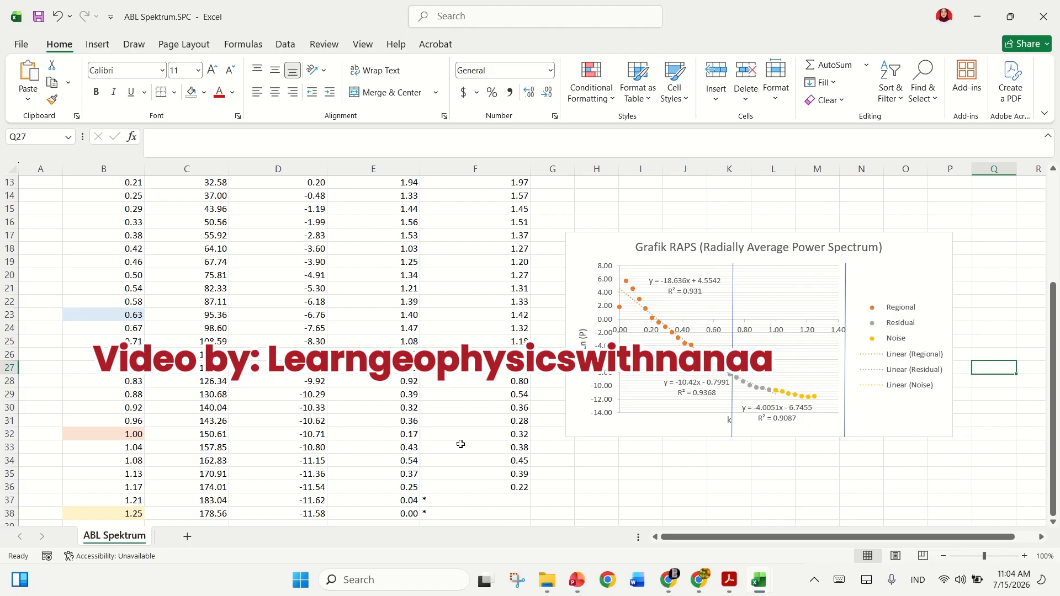
Fill cell D23 with the same light blue as B23
{"action": "left_click", "coordinate": [289, 314]}
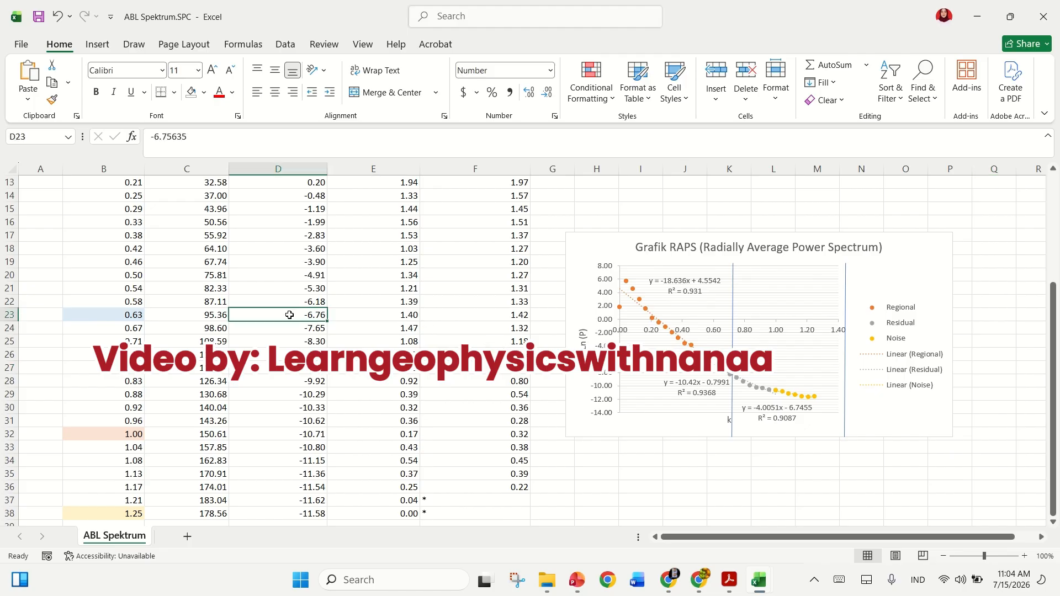
{"action": "left_click", "coordinate": [205, 93]}
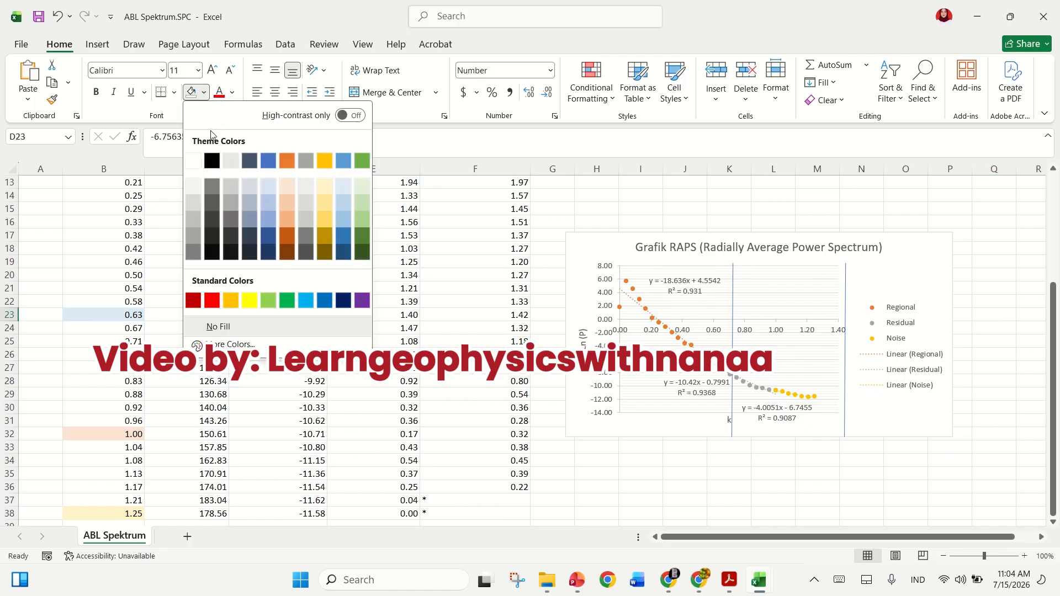
{"action": "left_click", "coordinate": [269, 184]}
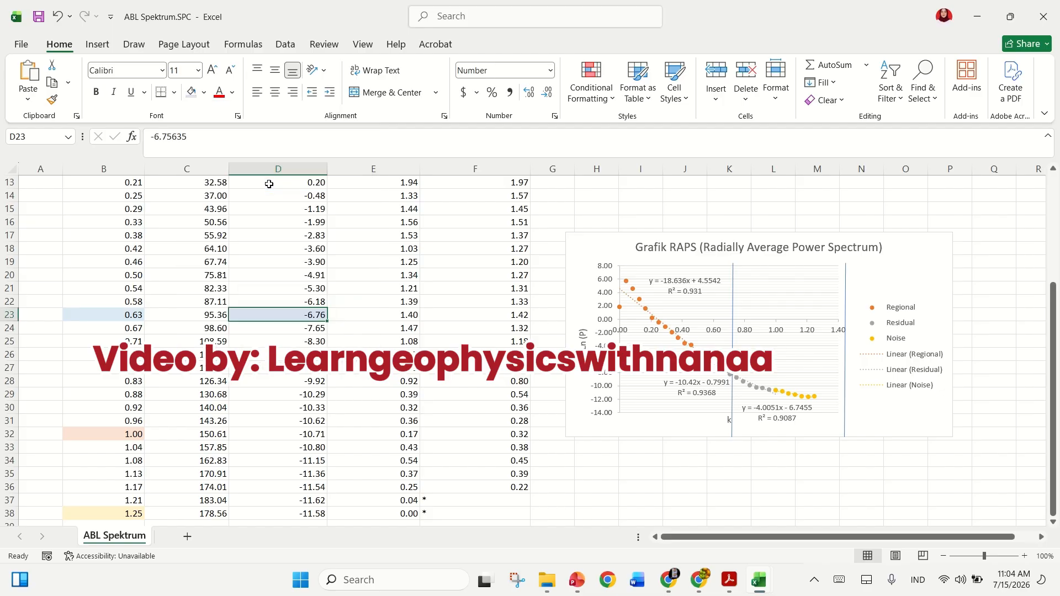
{"action": "left_click", "coordinate": [204, 93]}
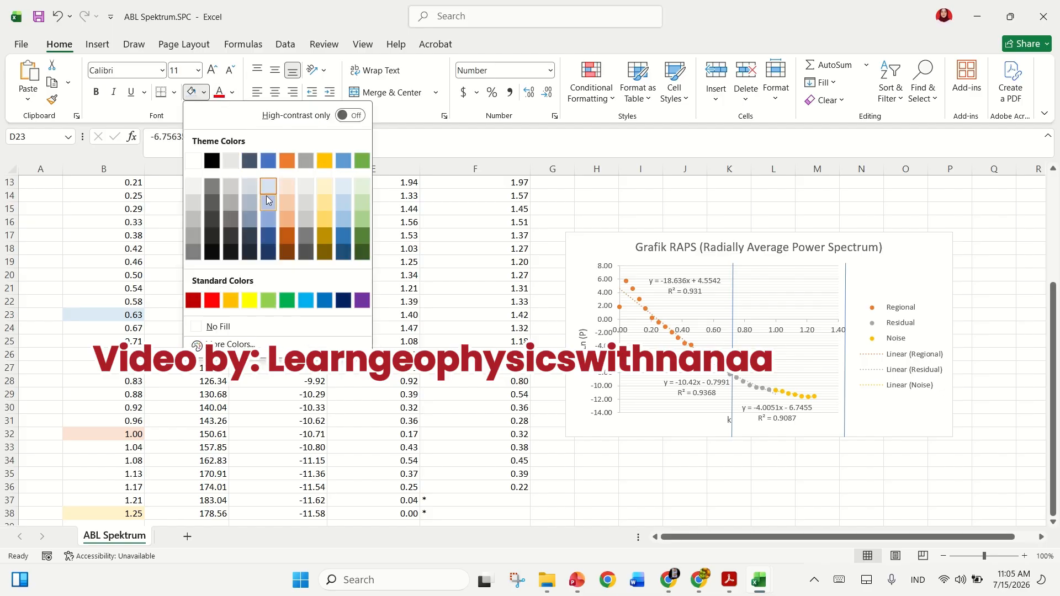
{"action": "left_click", "coordinate": [344, 187]}
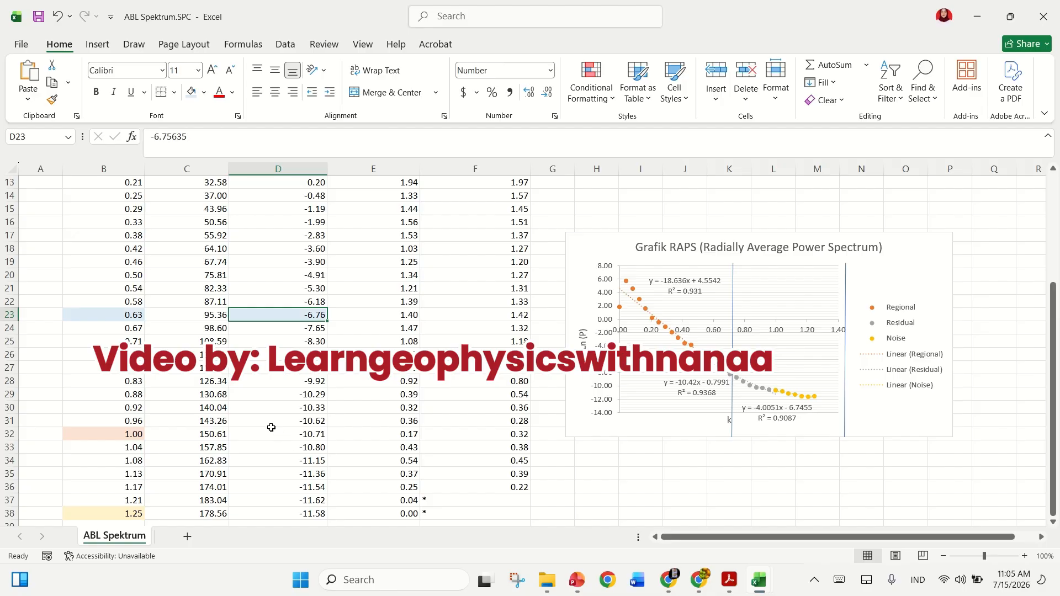
Fill cell D32 with light orange to match B32
{"action": "left_click", "coordinate": [267, 430]}
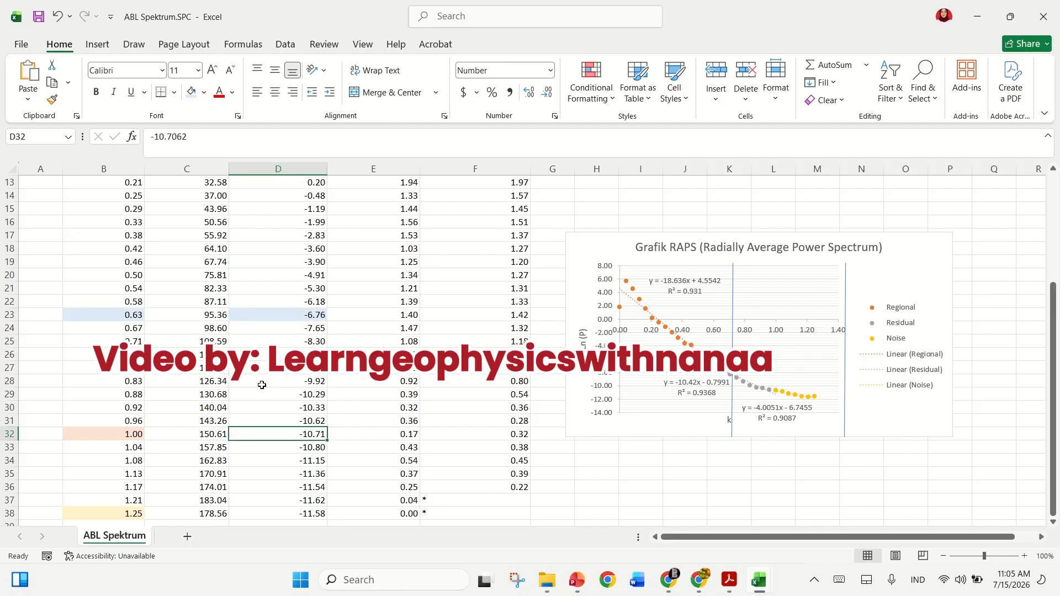
{"action": "left_click", "coordinate": [204, 93]}
{"action": "left_click", "coordinate": [282, 187]}
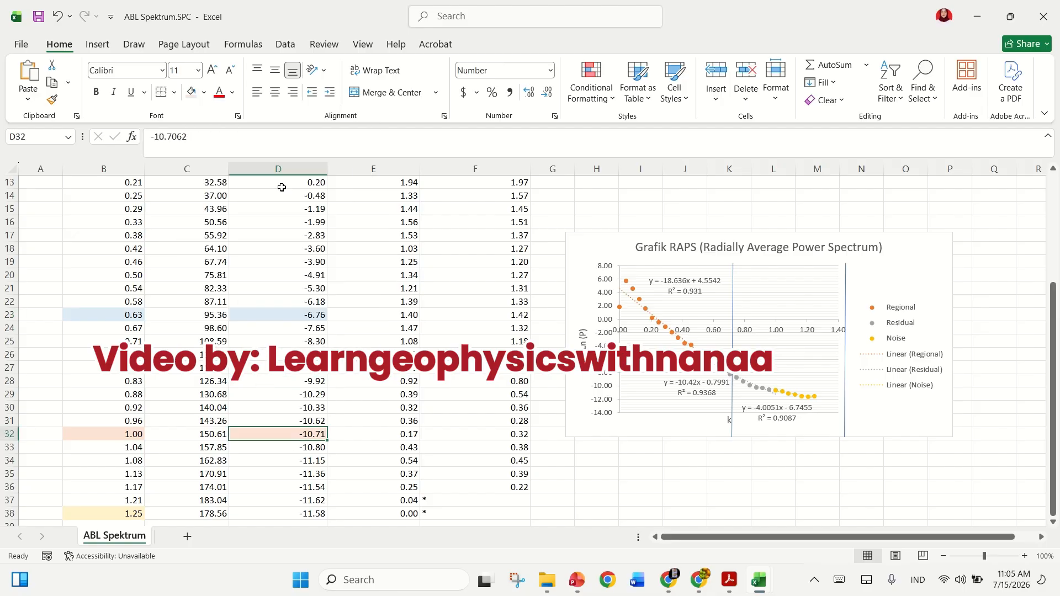
Fill cell D38 with light gold to match B38
{"action": "left_click", "coordinate": [269, 515]}
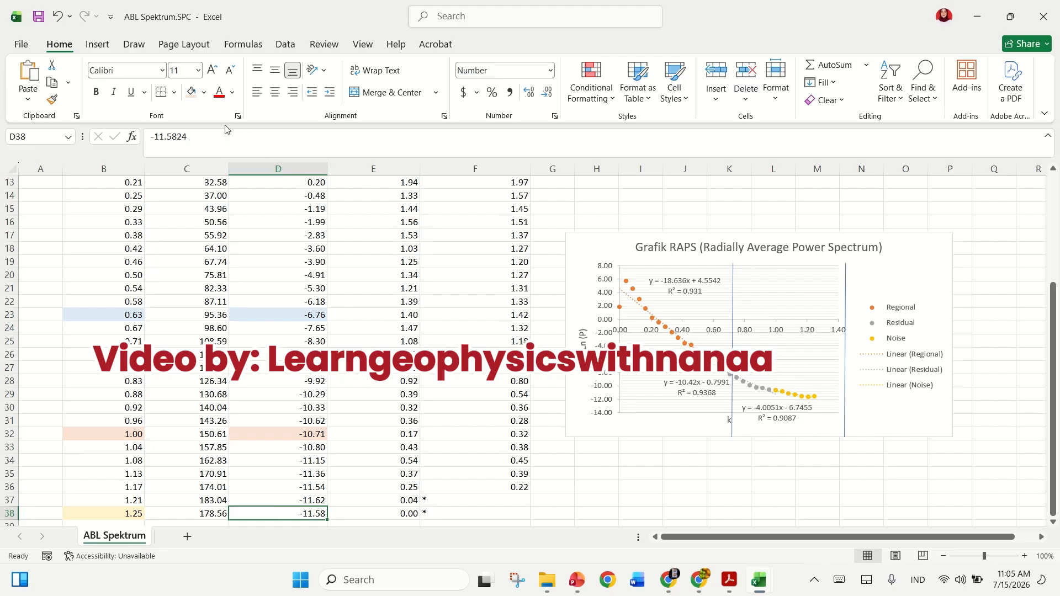
{"action": "left_click", "coordinate": [204, 93]}
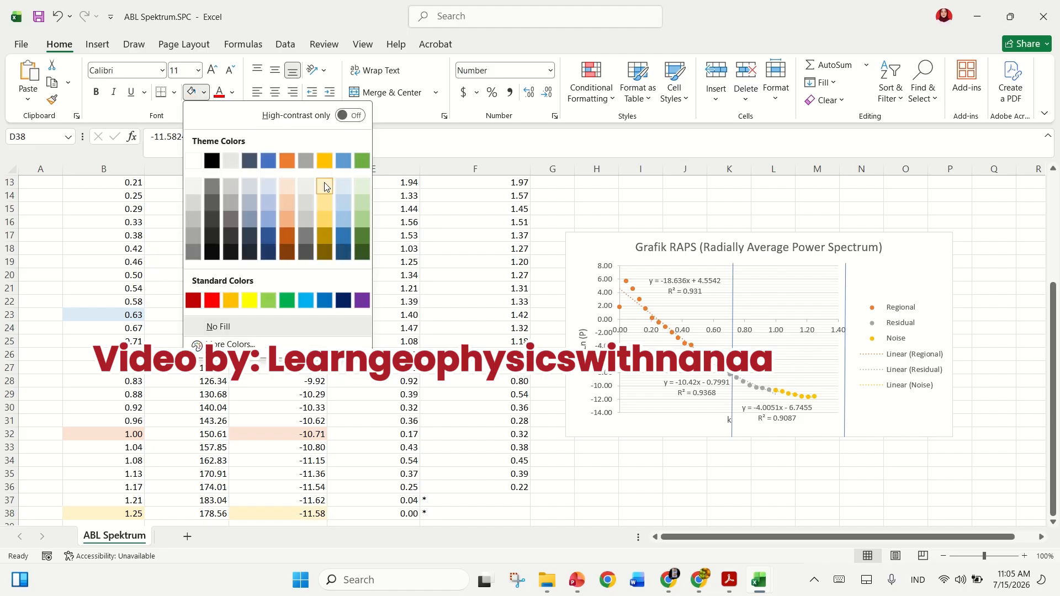
{"action": "left_click", "coordinate": [325, 184]}
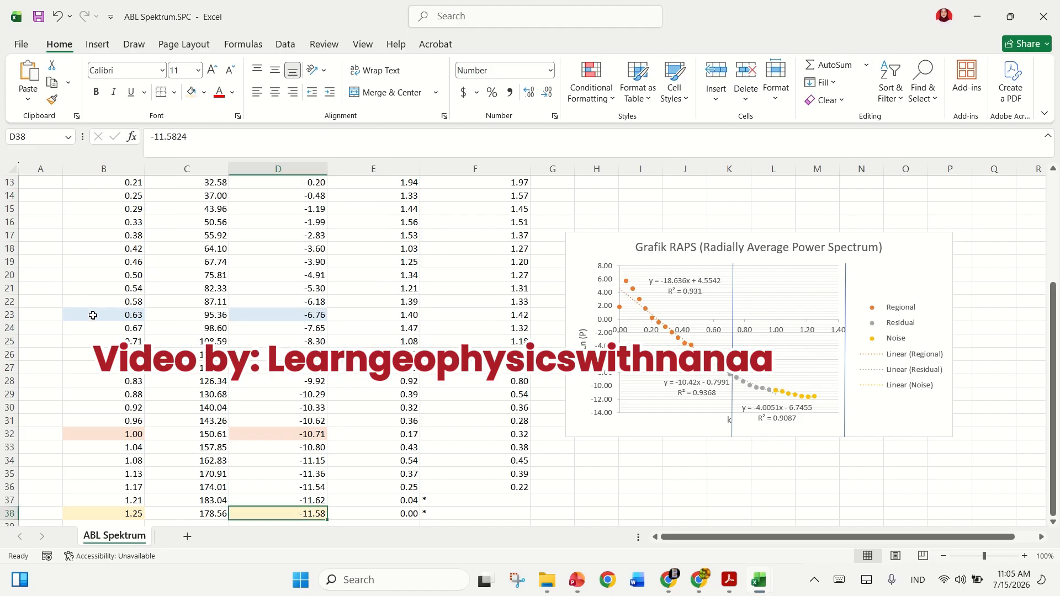
Label the light blue boundary row by entering "Batas Regional" in cell A23
{"action": "left_click", "coordinate": [47, 312]}
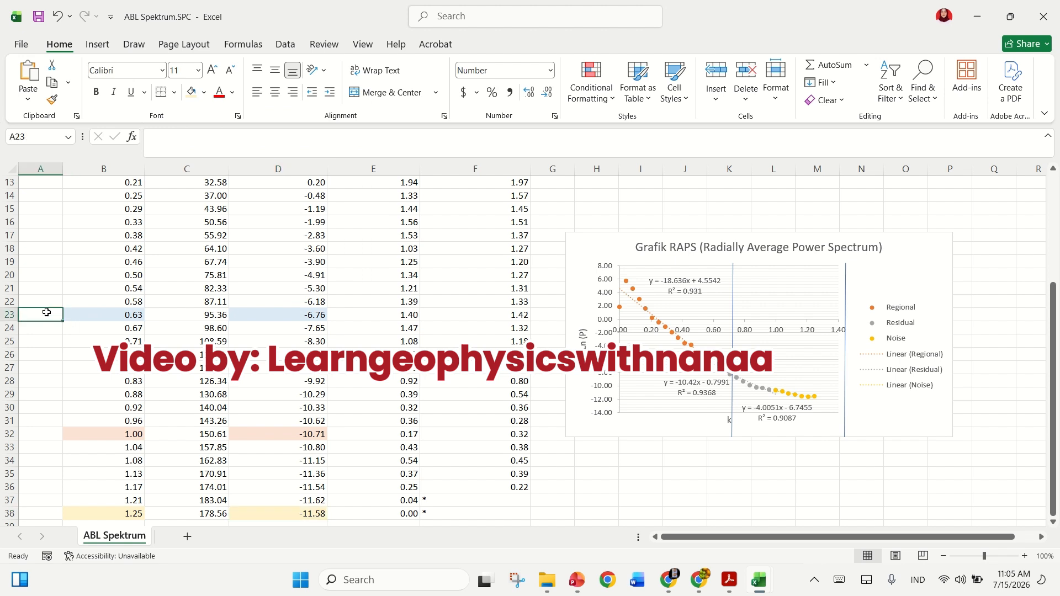
{"action": "type", "text": "Regio"}
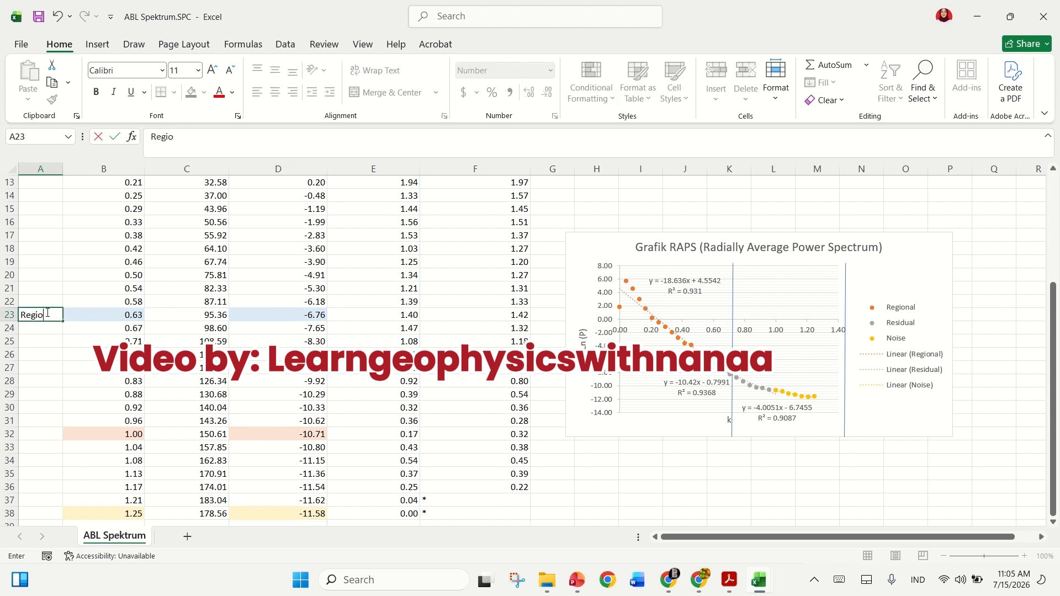
{"action": "key", "text": "BackSpace"}
{"action": "key", "text": "BackSpace"}
{"action": "key", "text": "BackSpace"}
{"action": "key", "text": "BackSpace"}
{"action": "key", "text": "BackSpace"}
{"action": "key", "text": "BackSpace"}
{"action": "type", "text": "V"}
{"action": "type", "text": "ata"}
{"action": "type", "text": "s Regional"}
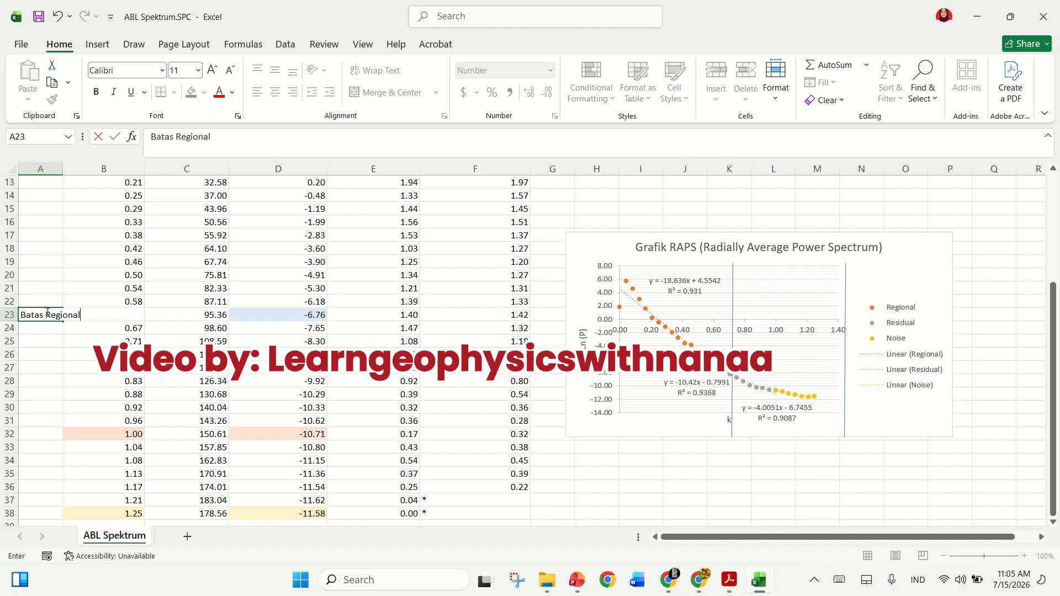
Label the light orange boundary row by entering "Batas Residual" in cell A32
{"action": "left_click", "coordinate": [41, 432]}
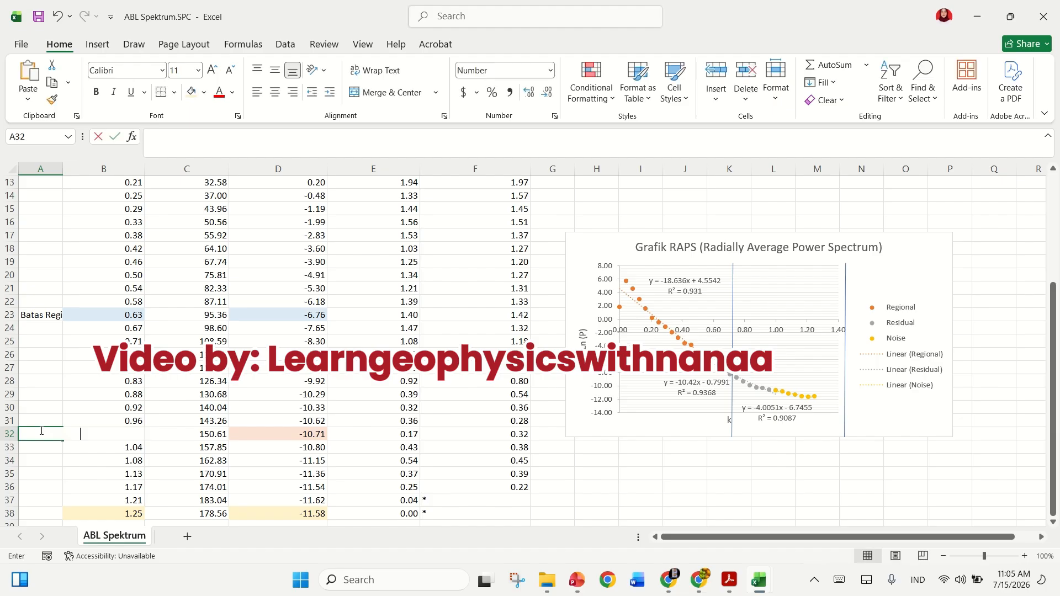
{"action": "type", "text": "Batara"}
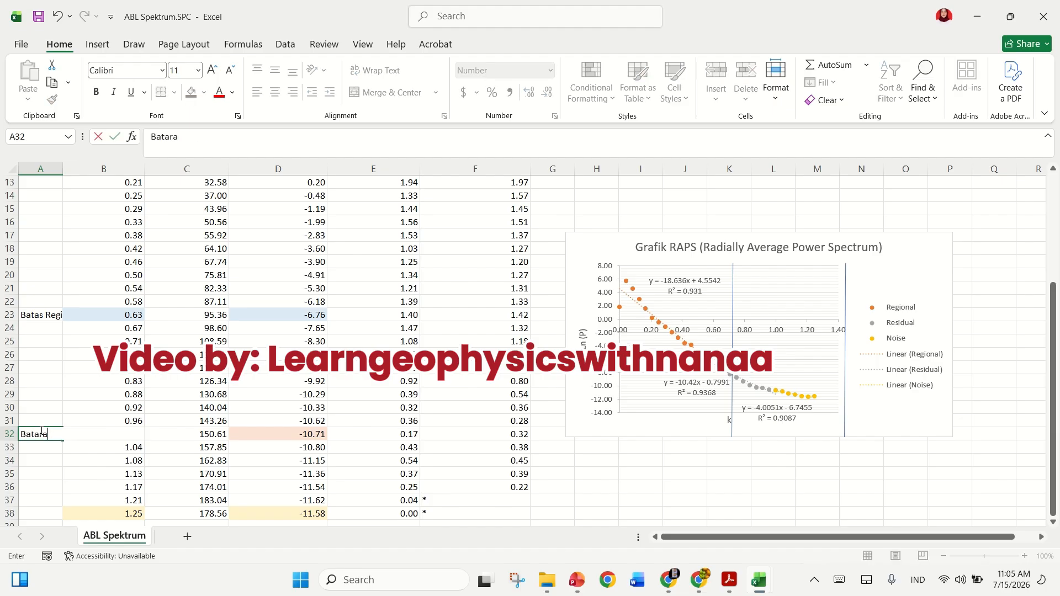
{"action": "key", "text": "BackSpace"}
{"action": "key", "text": "BackSpace"}
{"action": "type", "text": "aa"}
{"action": "key", "text": "BackSpace"}
{"action": "key", "text": "BackSpace"}
{"action": "type", "text": "s"}
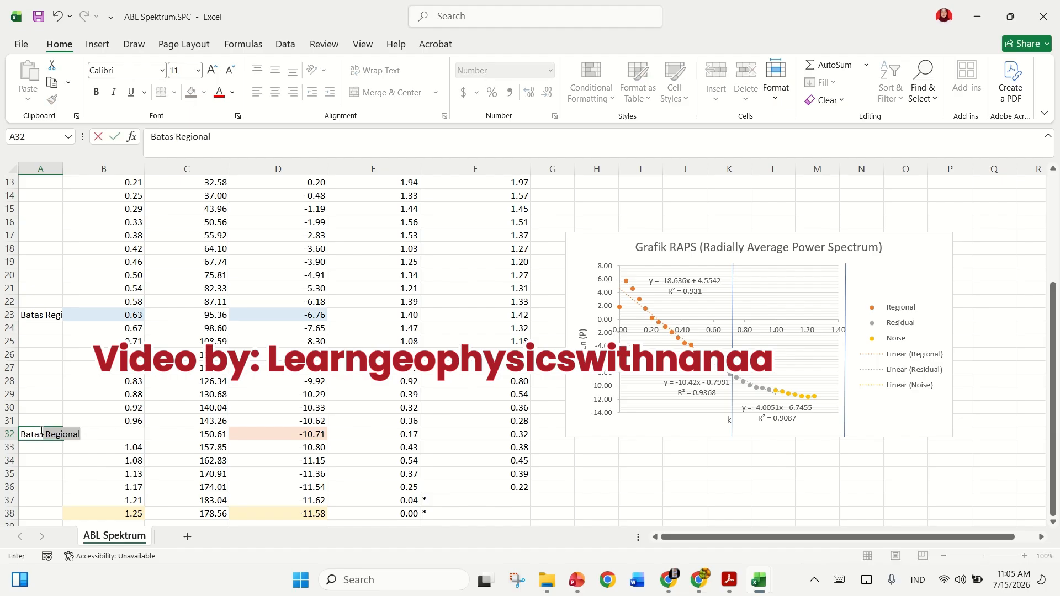
{"action": "type", "text": "r"}
{"action": "key", "text": "BackSpace"}
{"action": "type", "text": "Residua"}
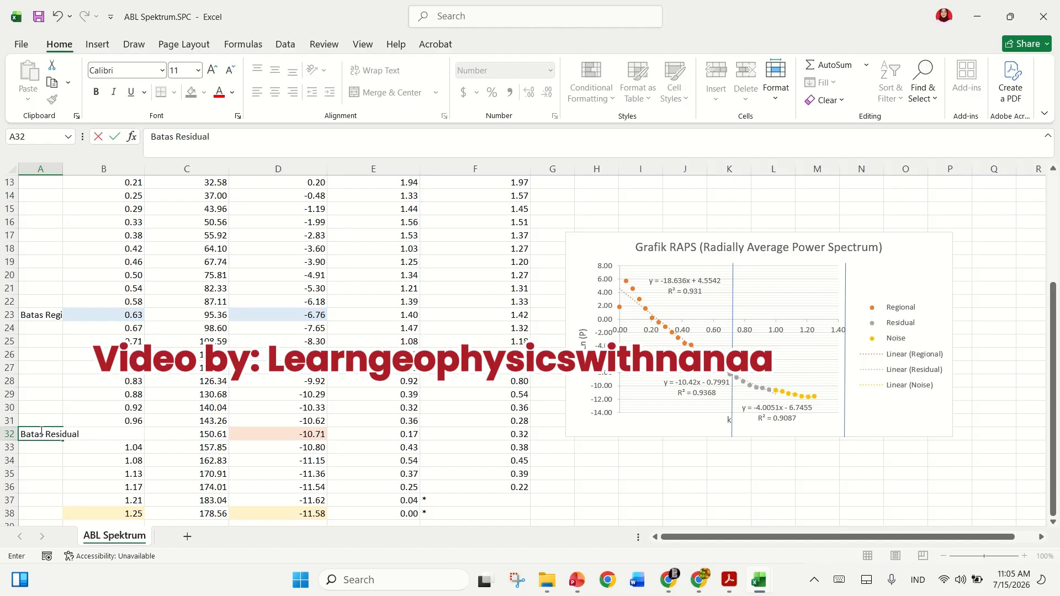
Label the light gold row by entering "Noise" in cell A38
{"action": "left_click", "coordinate": [41, 514]}
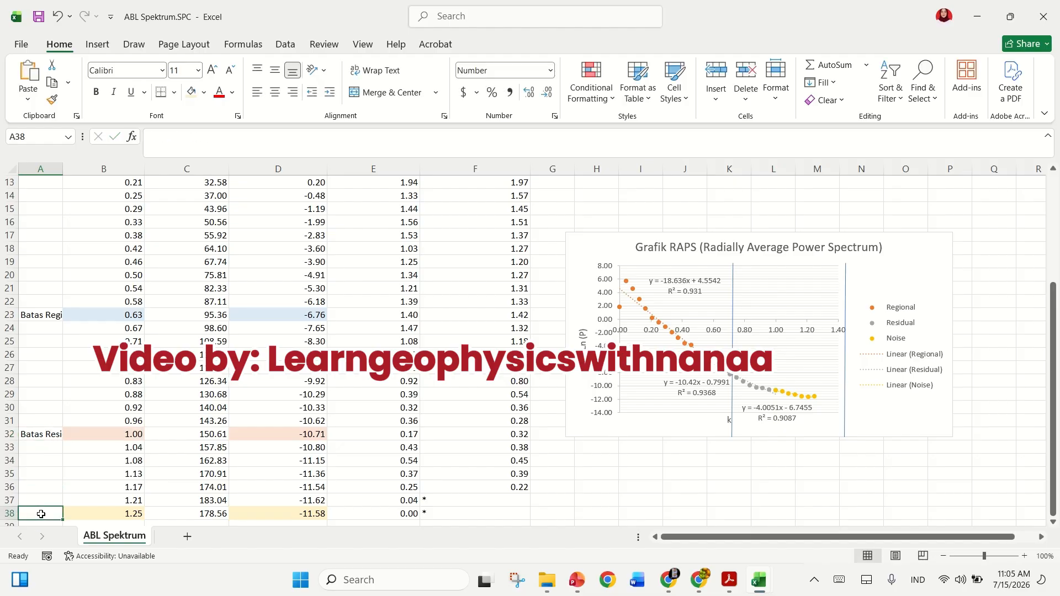
{"action": "type", "text": "n"}
{"action": "type", "text": "Noise"}
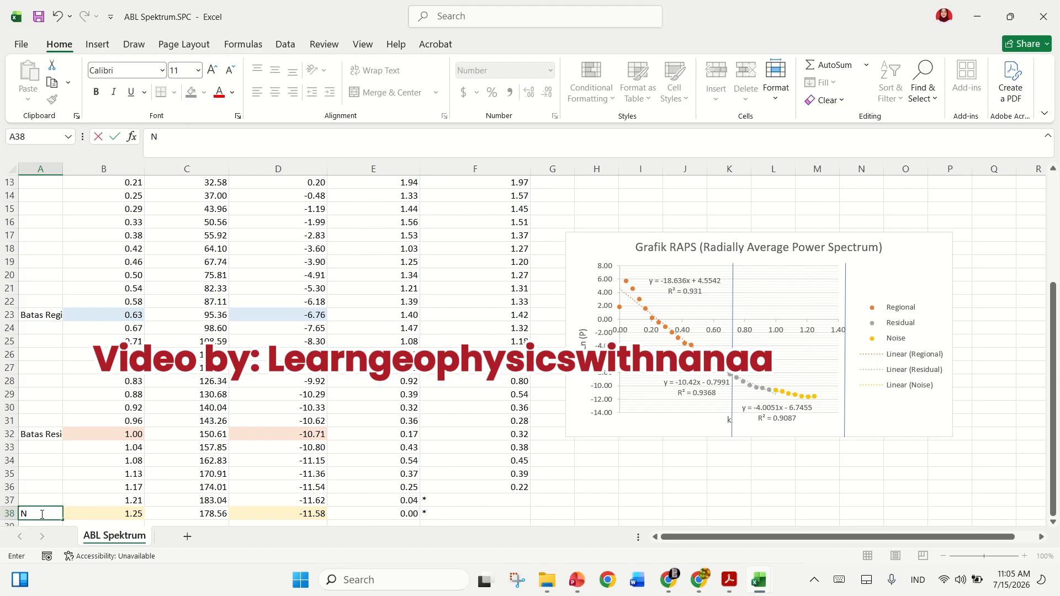
Widen column A so the boundary labels fit completely
{"action": "left_click", "coordinate": [62, 173]}
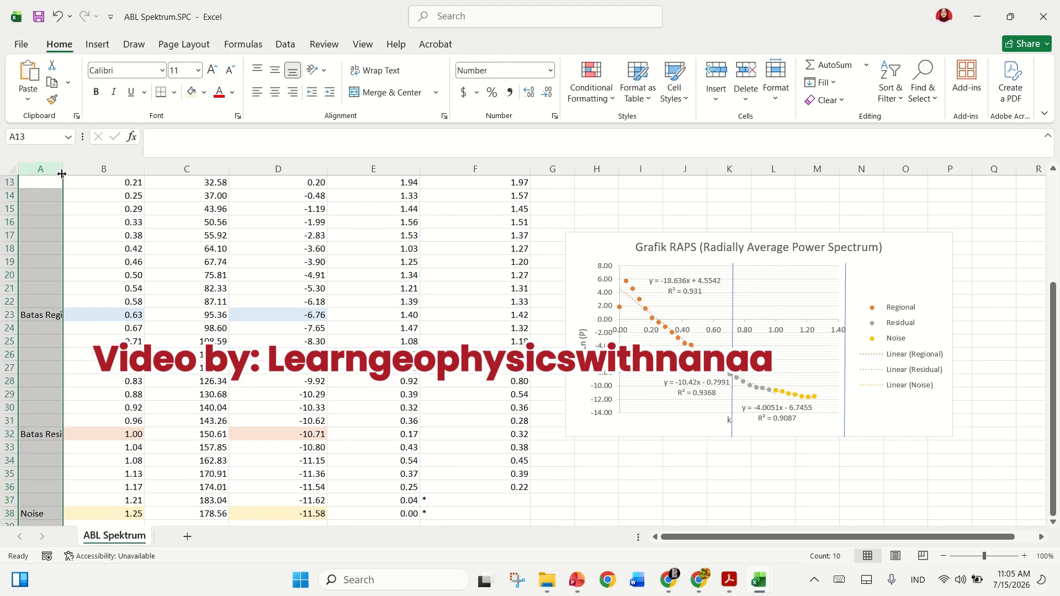
{"action": "left_click_drag", "start_coordinate": [62, 174], "coordinate": [99, 172]}
{"action": "left_click", "coordinate": [159, 224]}
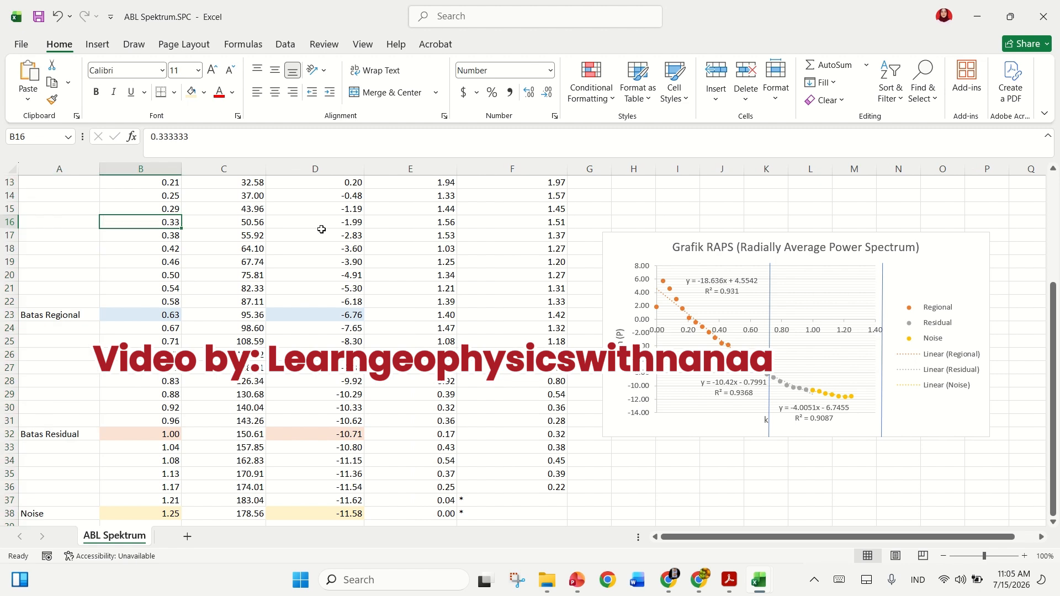
{"action": "left_click", "coordinate": [938, 474]}
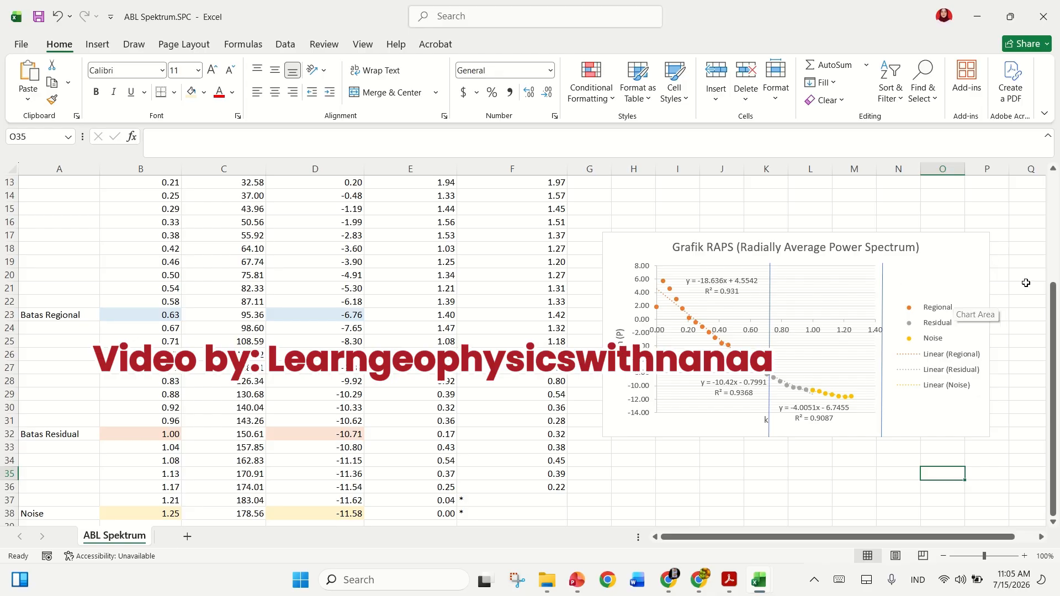
{"action": "left_click_drag", "start_coordinate": [1053, 317], "coordinate": [1059, 438]}
{"action": "left_click", "coordinate": [859, 498]}
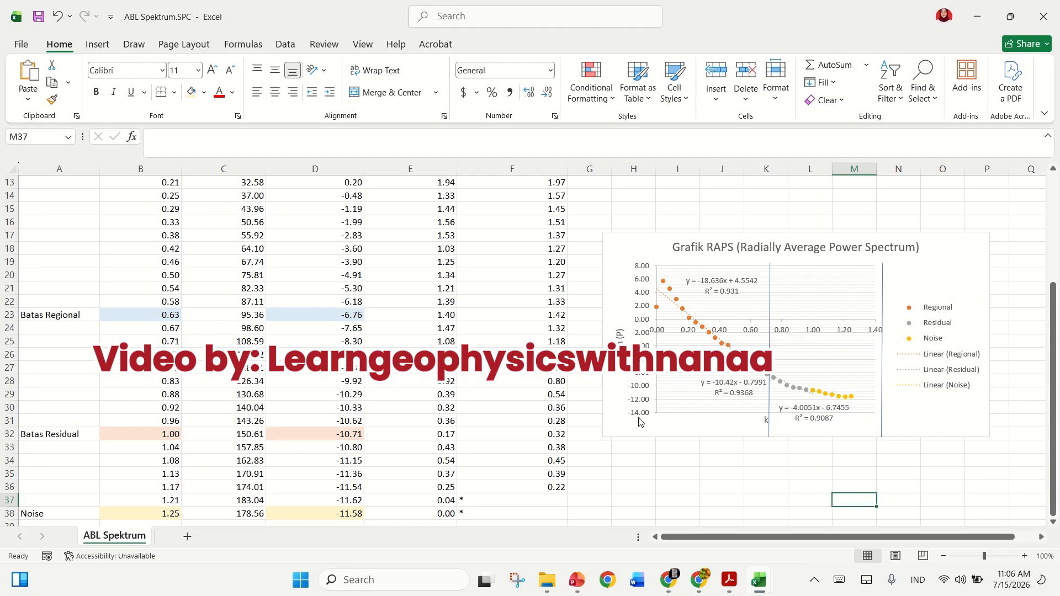
Switch to the Analisis Spektrum ABL Way Ratai - Menanga workbook and copy the Regional, Residual, Noise and Satuan headers in H29:K29
{"action": "mouse_move", "coordinate": [758, 571]}
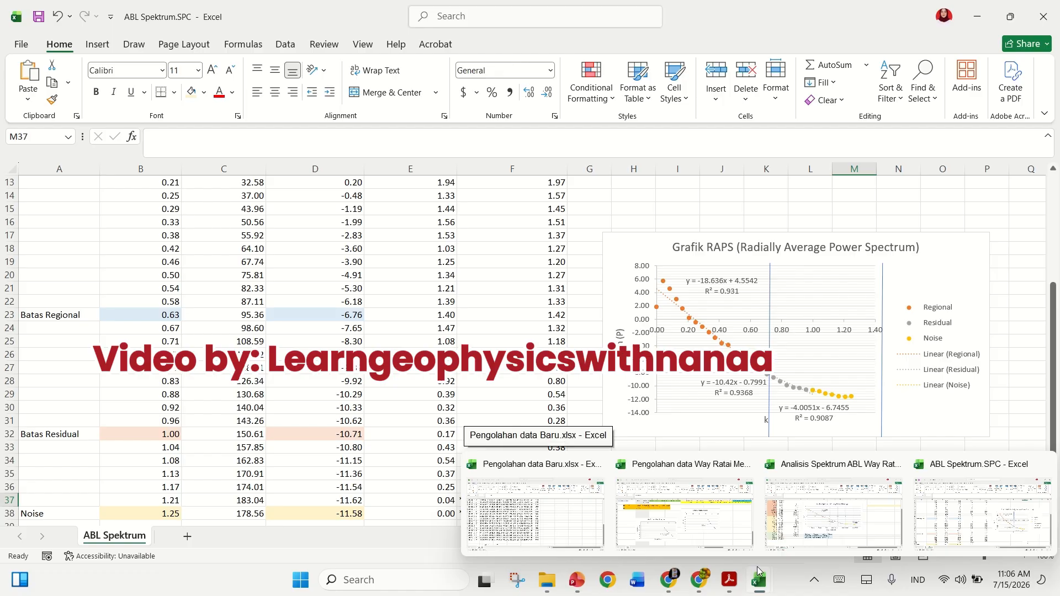
{"action": "left_click", "coordinate": [711, 521]}
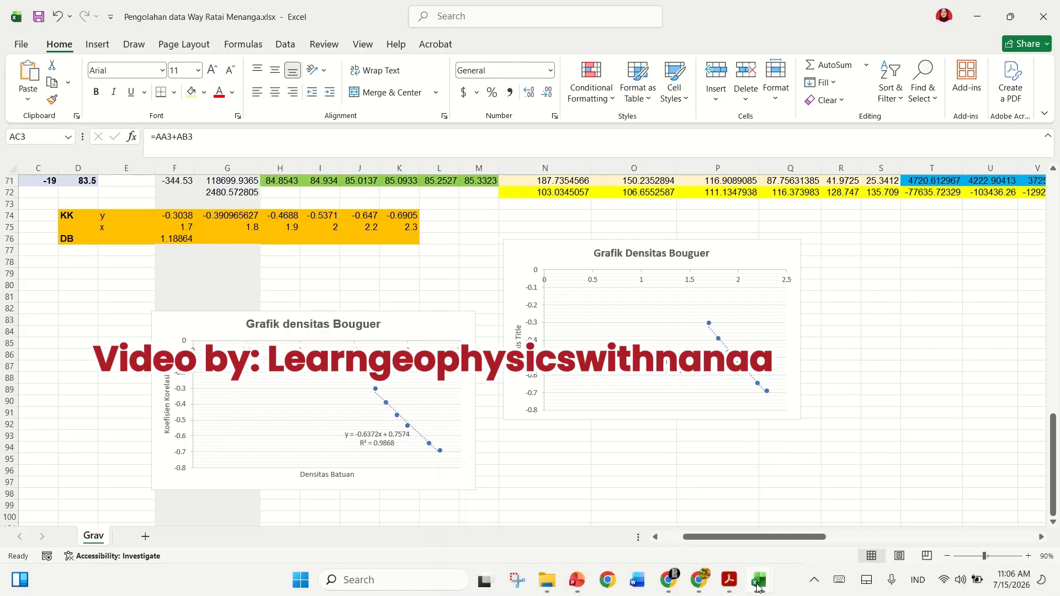
{"action": "left_click", "coordinate": [795, 522]}
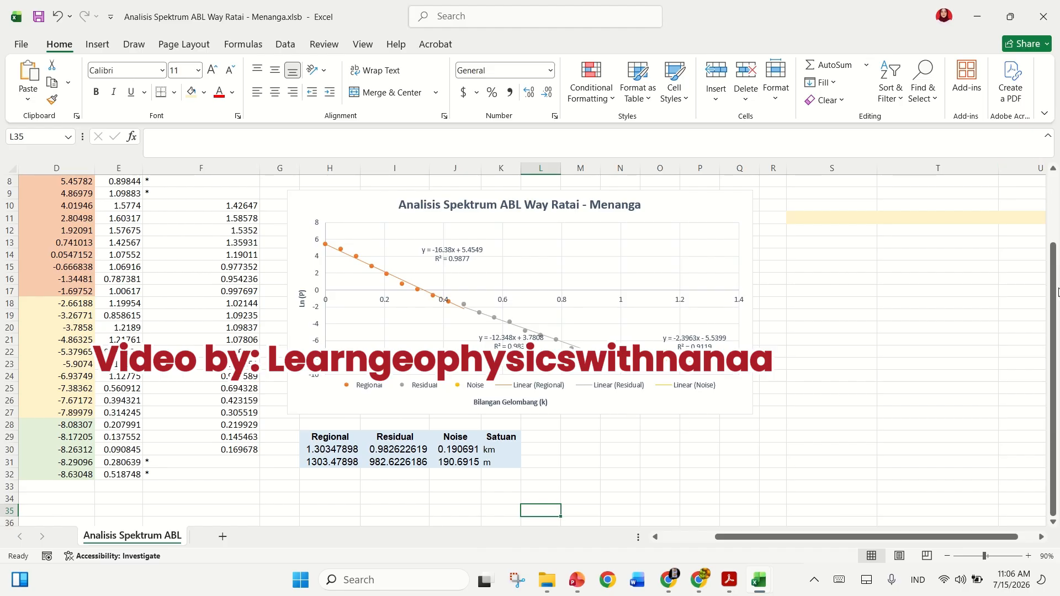
{"action": "mouse_move", "coordinate": [1057, 293]}
{"action": "left_mouse_down"}
{"action": "mouse_move", "coordinate": [1057, 255]}
{"action": "mouse_move", "coordinate": [1058, 314]}
{"action": "left_mouse_up"}
{"action": "left_click", "coordinate": [326, 449]}
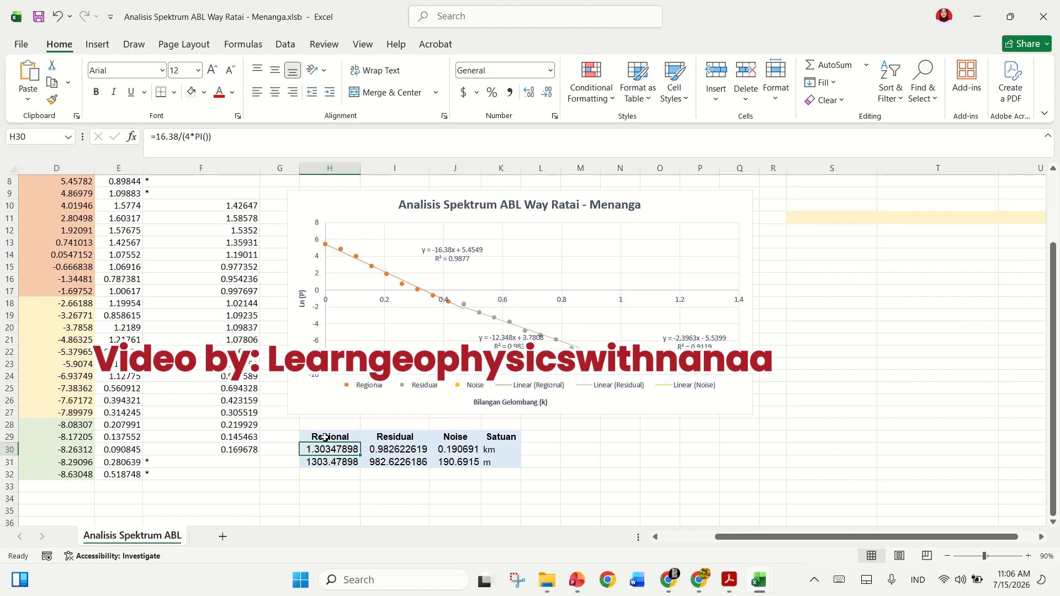
{"action": "left_click_drag", "start_coordinate": [325, 437], "coordinate": [502, 436]}
{"action": "key", "text": "ctrl+c"}
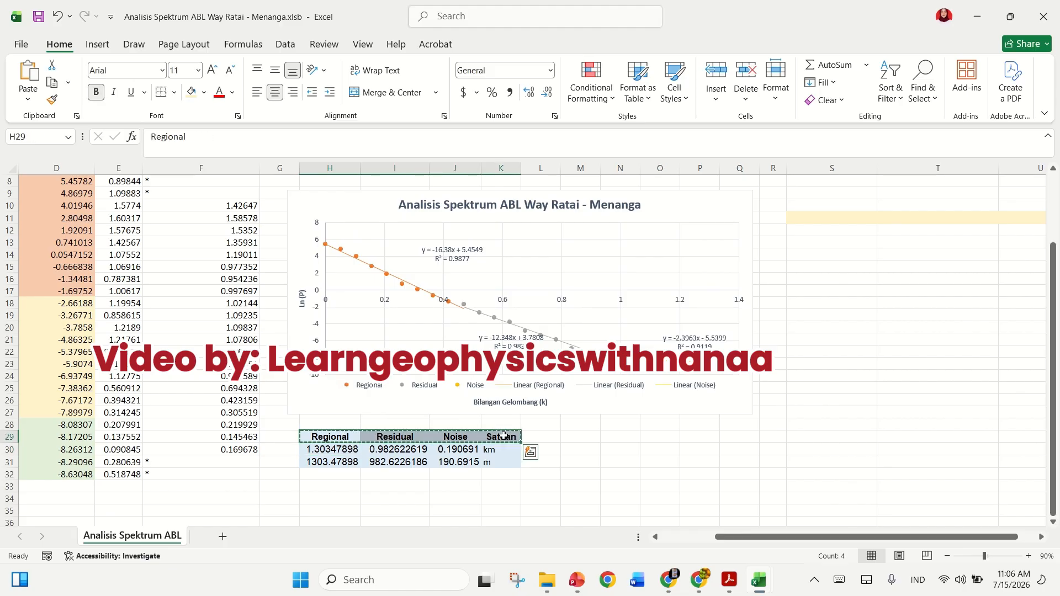
Return to the ABL Spektrum workbook and paste the copied header row below the chart, starting at cell H34
{"action": "mouse_move", "coordinate": [760, 581]}
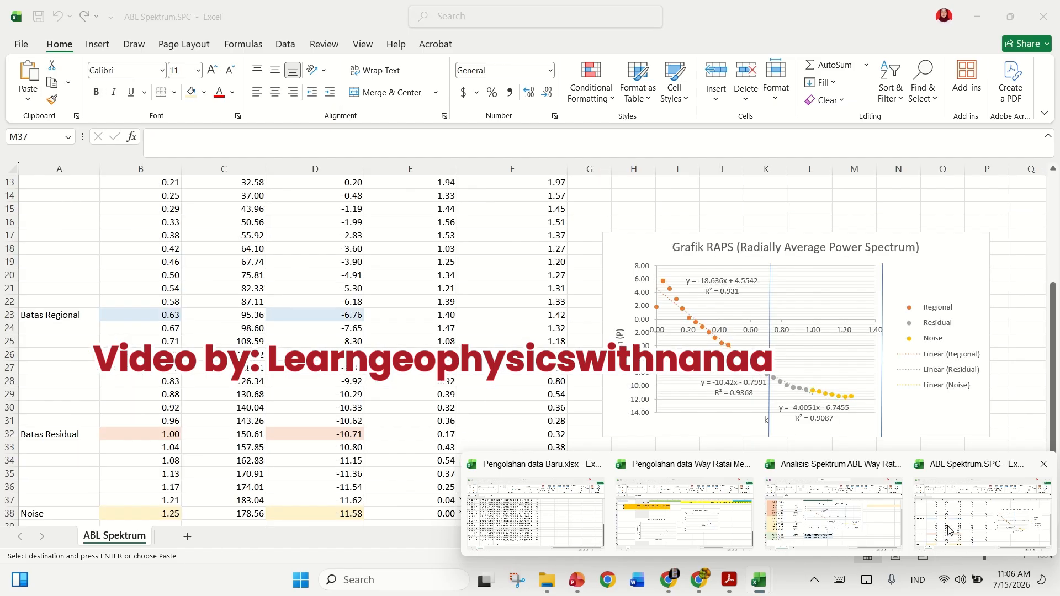
{"action": "left_click", "coordinate": [948, 524]}
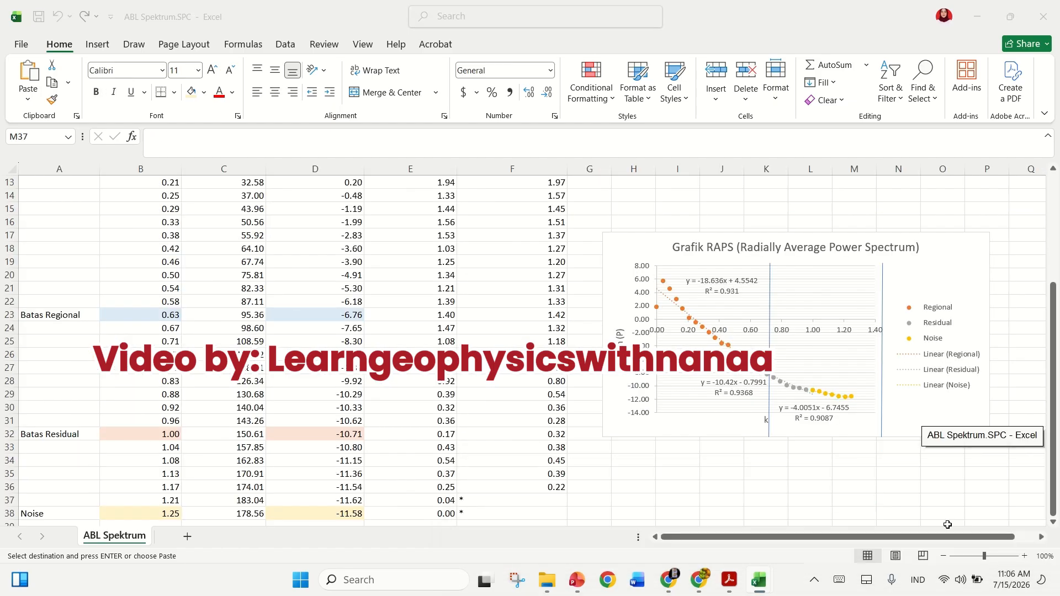
{"action": "left_click", "coordinate": [623, 461]}
{"action": "key", "text": "ctrl+v"}
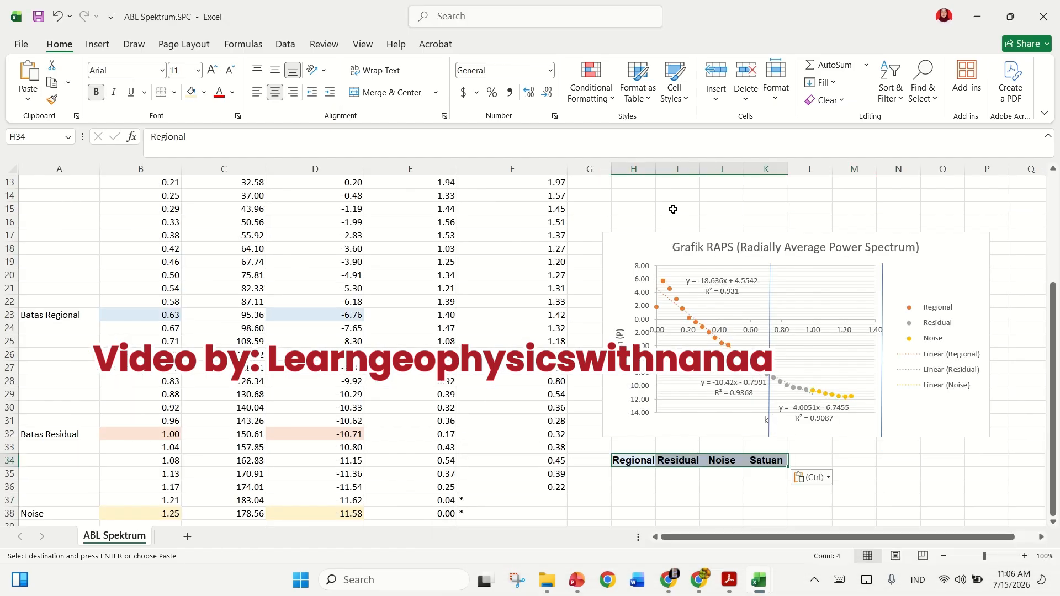
{"action": "left_click", "coordinate": [828, 458]}
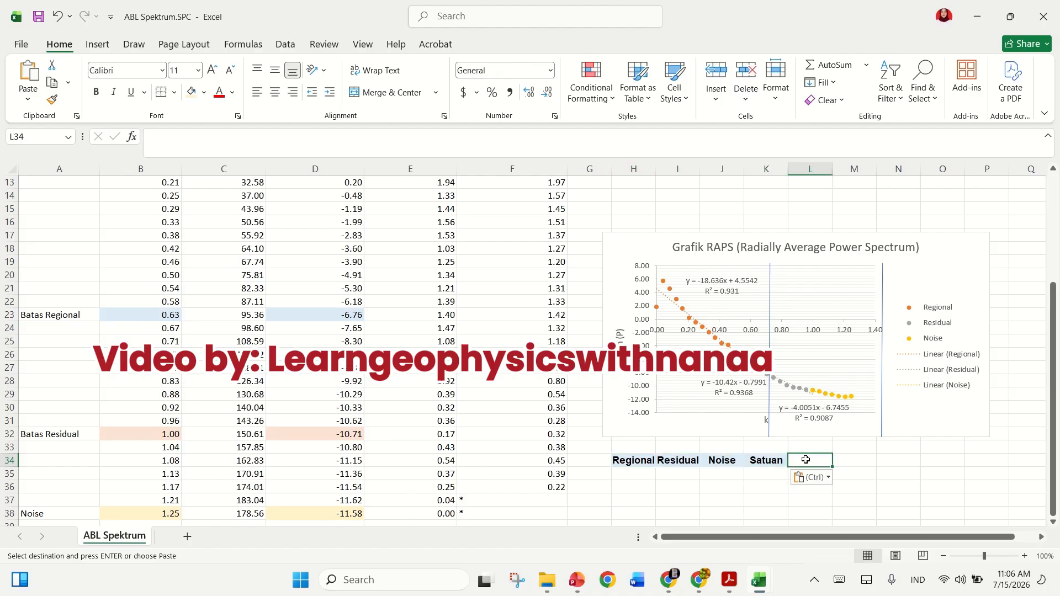
Enter the units km in K35 and m in K36 under the Satuan header
{"action": "left_click", "coordinate": [762, 470]}
{"action": "type", "text": "km"}
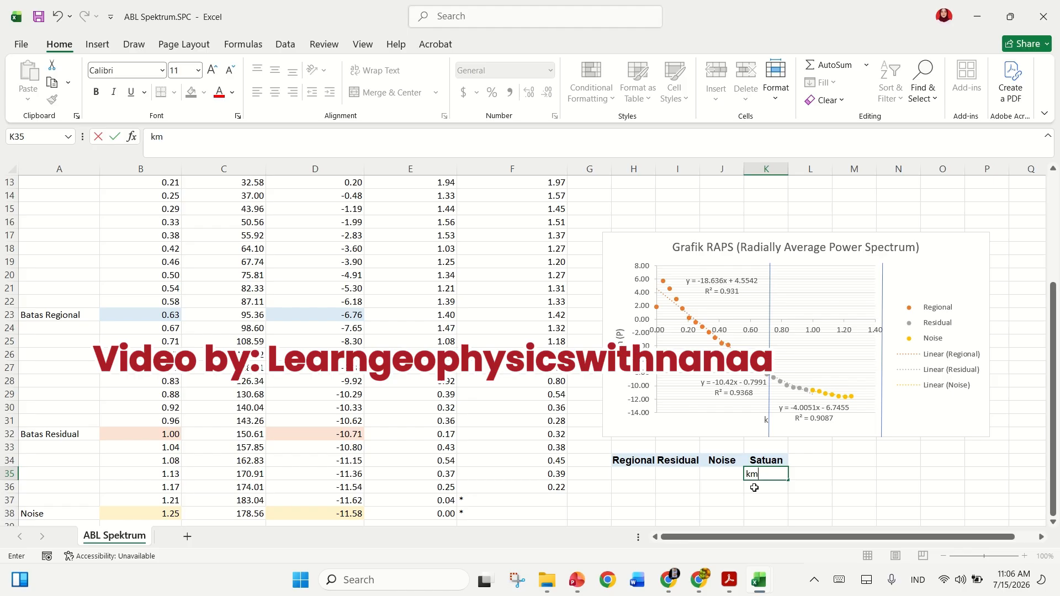
{"action": "left_click", "coordinate": [754, 487]}
{"action": "type", "text": "m"}
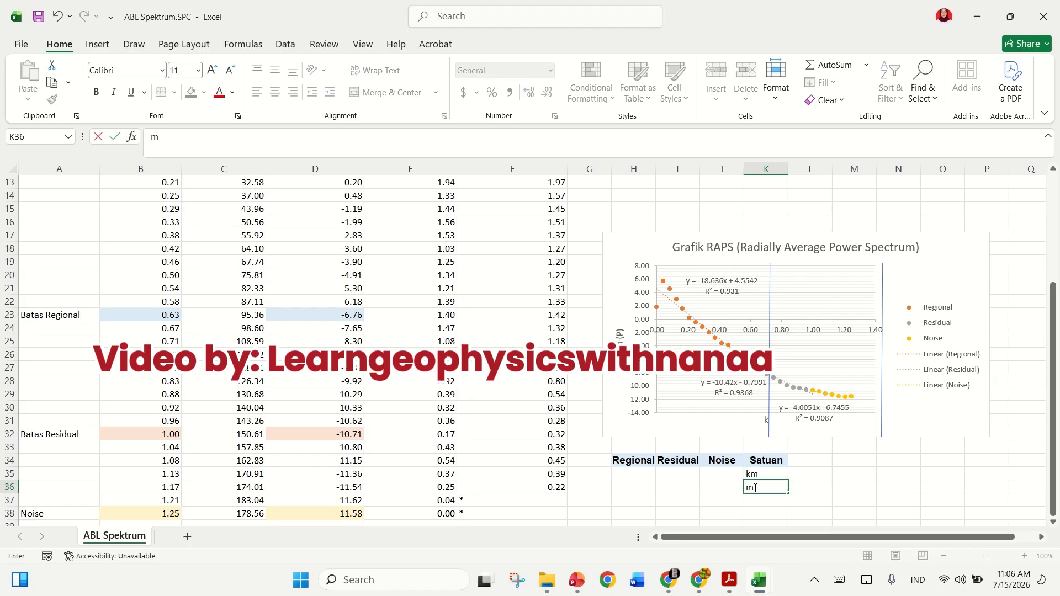
{"action": "left_click", "coordinate": [618, 473]}
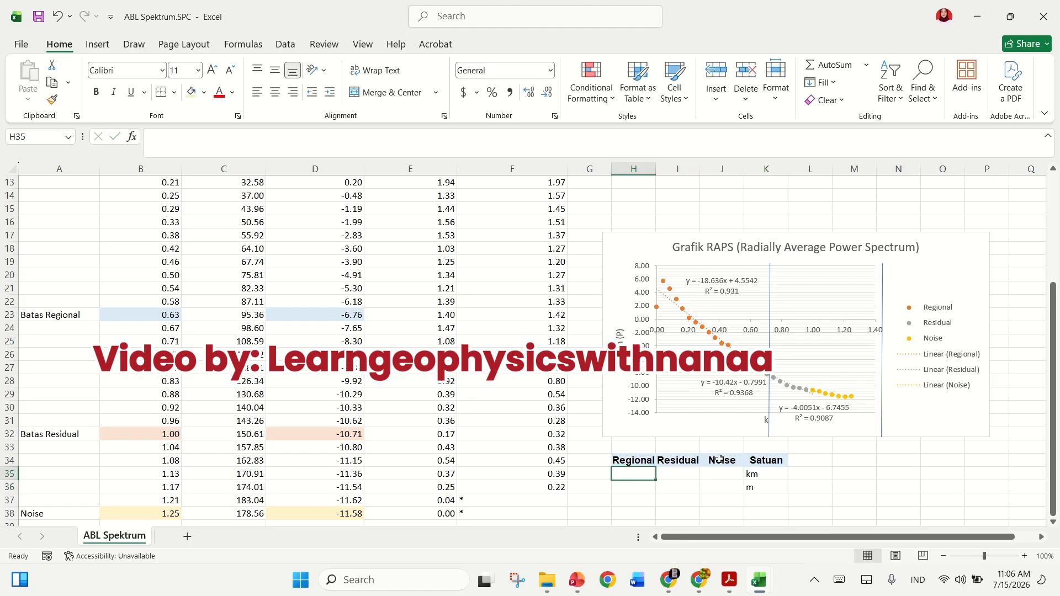
Check the Regional depth formulas in the Analisis Spektrum ABL Way Ratai - Menanga workbook, then return to the ABL Spektrum workbook
{"action": "mouse_move", "coordinate": [759, 584]}
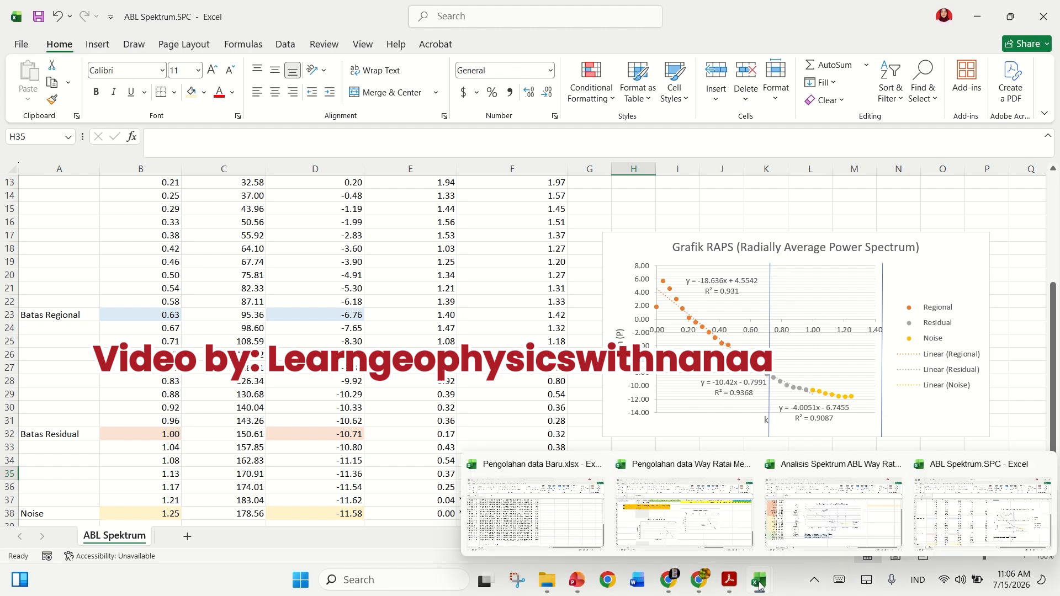
{"action": "left_click", "coordinate": [838, 520]}
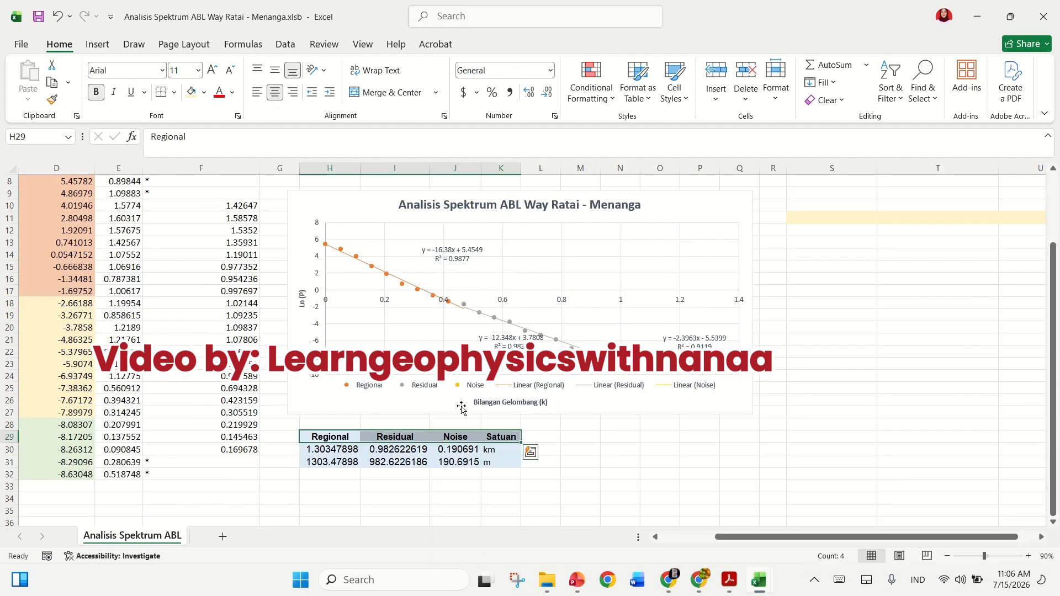
{"action": "left_click", "coordinate": [347, 448]}
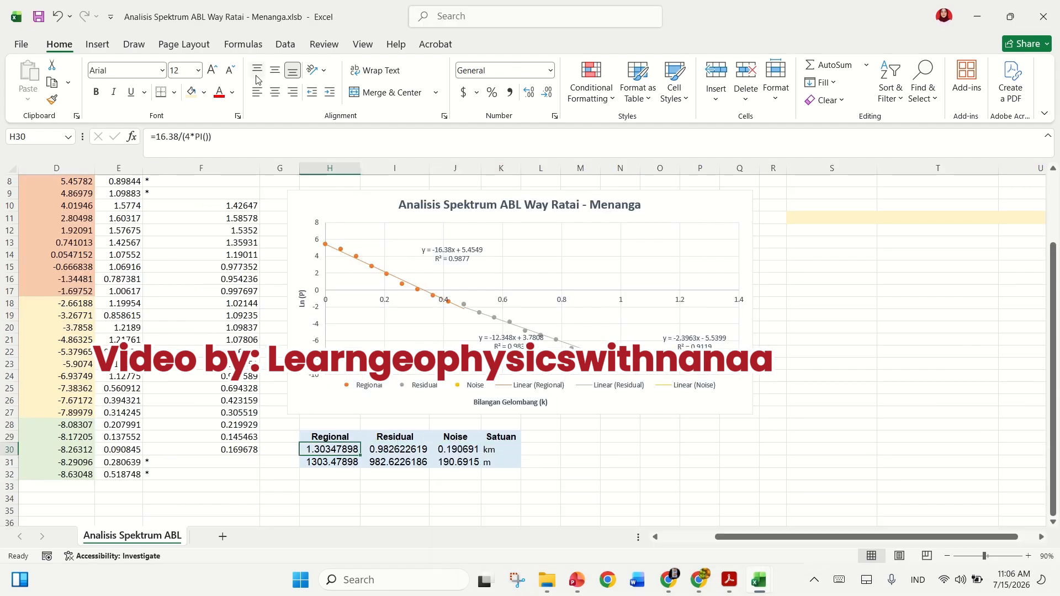
{"action": "left_click_drag", "start_coordinate": [230, 139], "coordinate": [160, 129]}
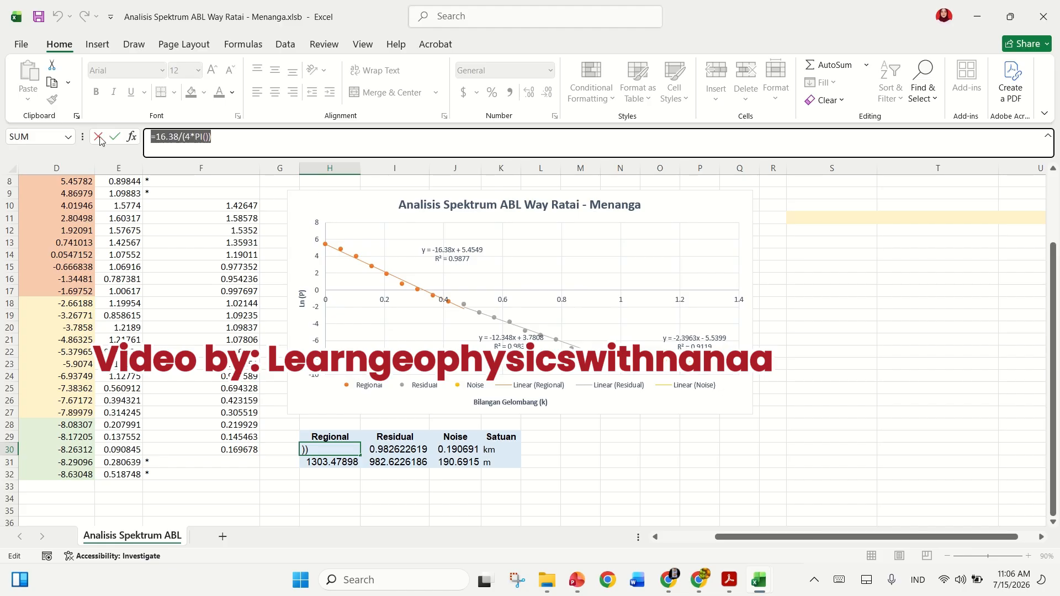
{"action": "key", "text": "Return"}
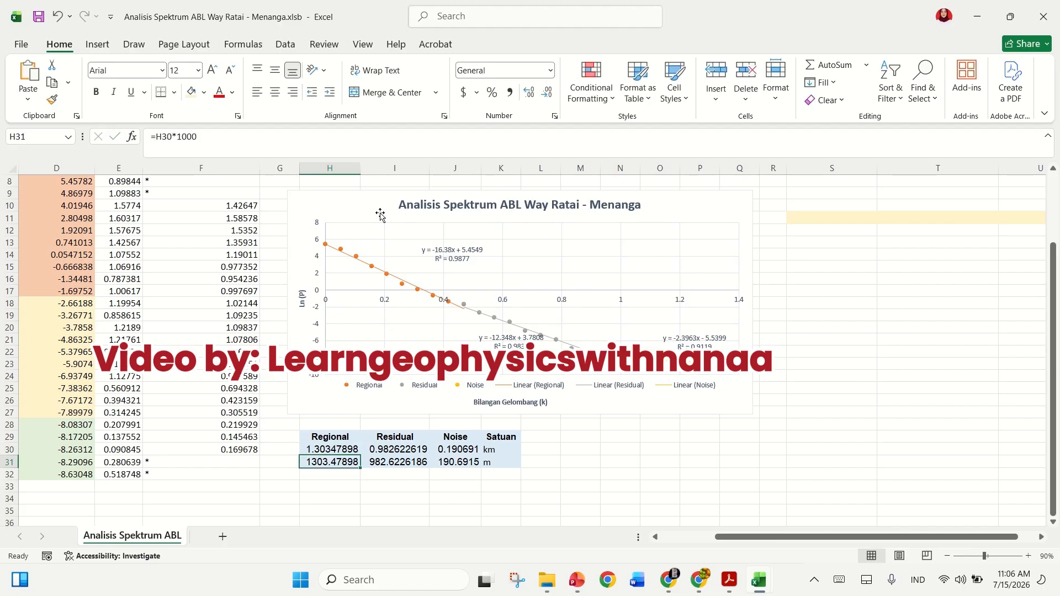
{"action": "mouse_move", "coordinate": [757, 574]}
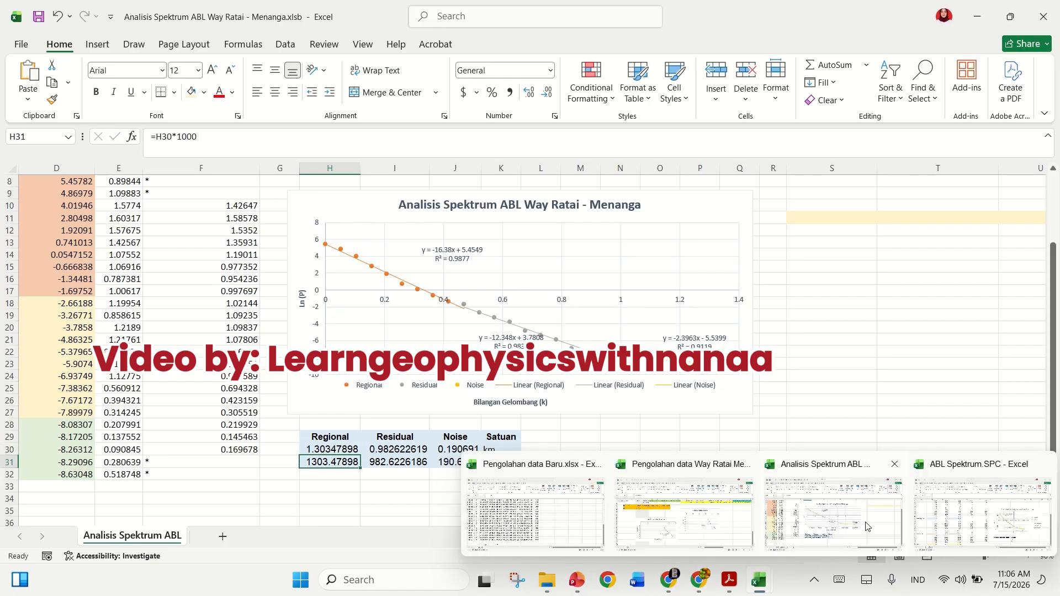
{"action": "left_click", "coordinate": [985, 521]}
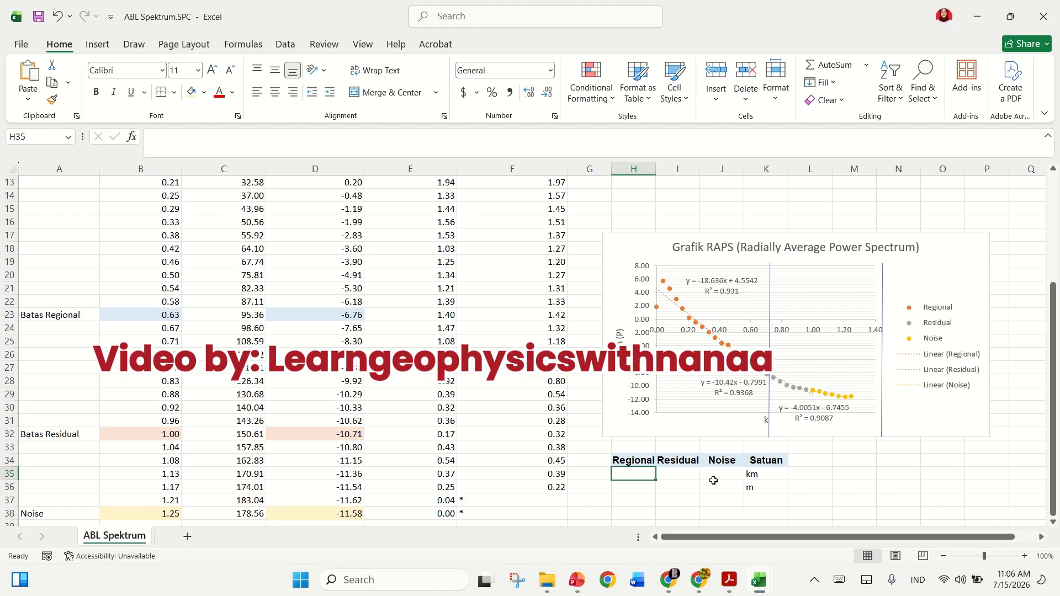
Paste the copied Regional depth formula into H35 and compare it with the Analisis Spektrum ABL Way Ratai - Menanga workbook
{"action": "key", "text": "ctrl+v"}
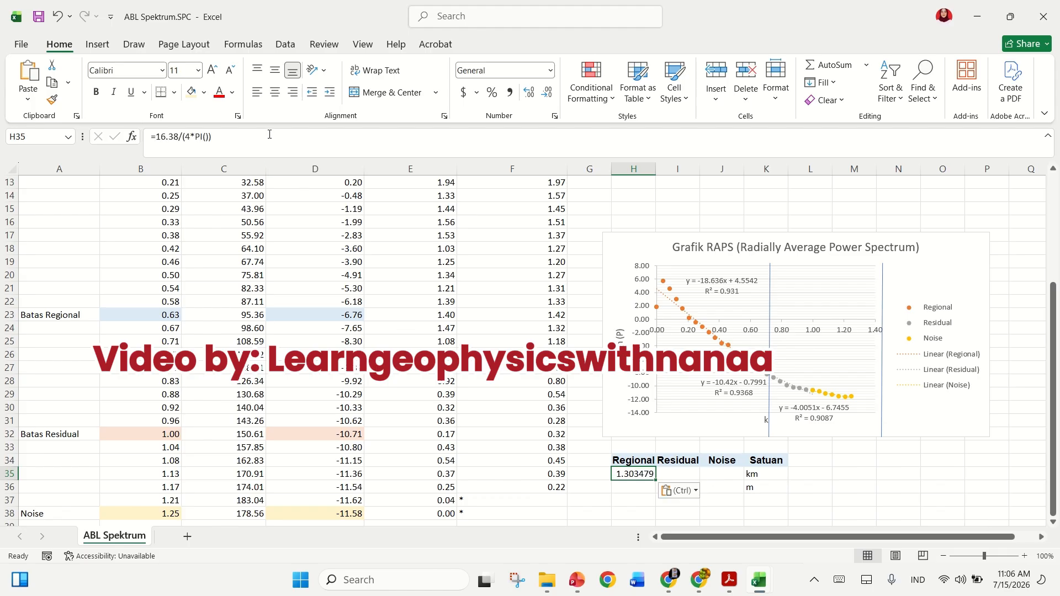
{"action": "left_click", "coordinate": [270, 135]}
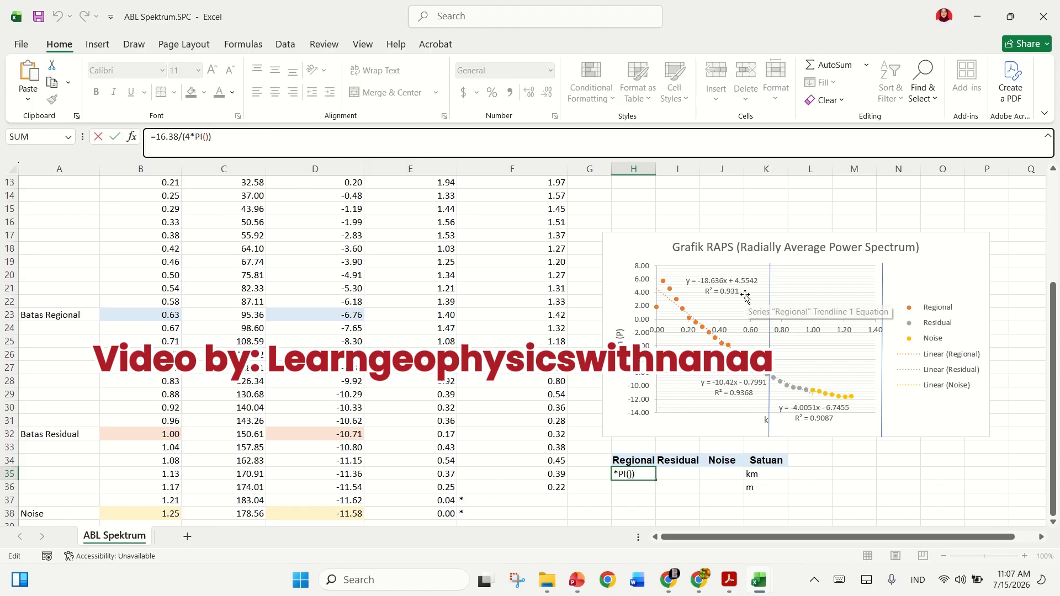
{"action": "mouse_move", "coordinate": [759, 579]}
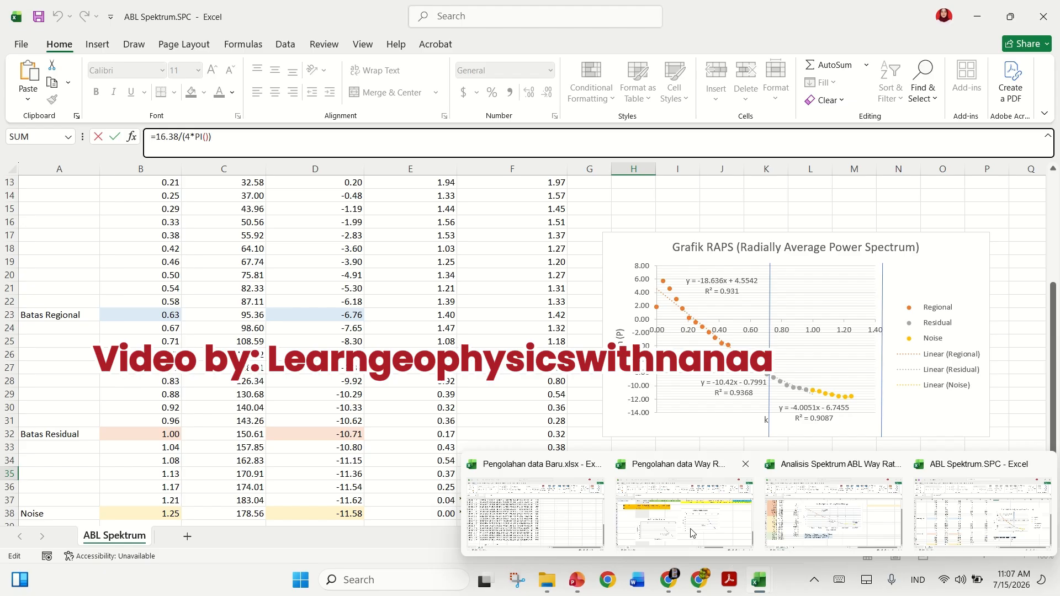
{"action": "left_click", "coordinate": [690, 532]}
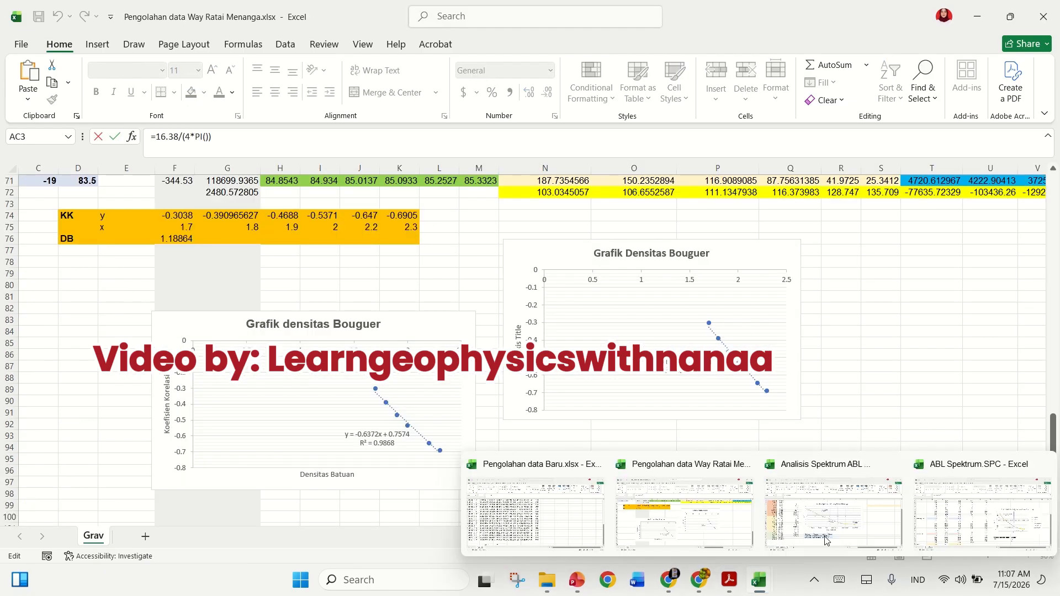
{"action": "left_click", "coordinate": [835, 532]}
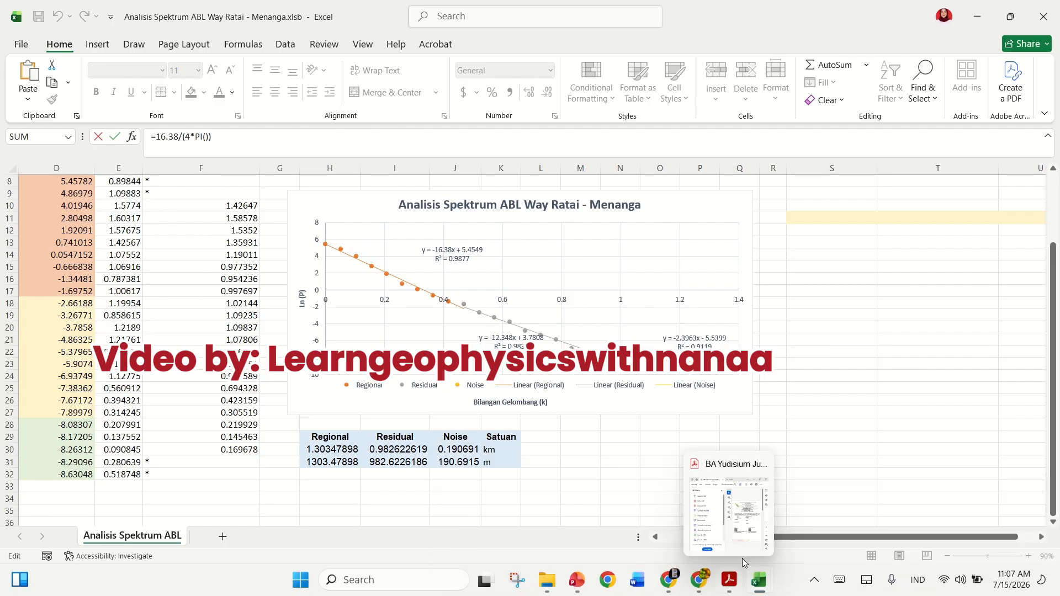
{"action": "mouse_move", "coordinate": [766, 581]}
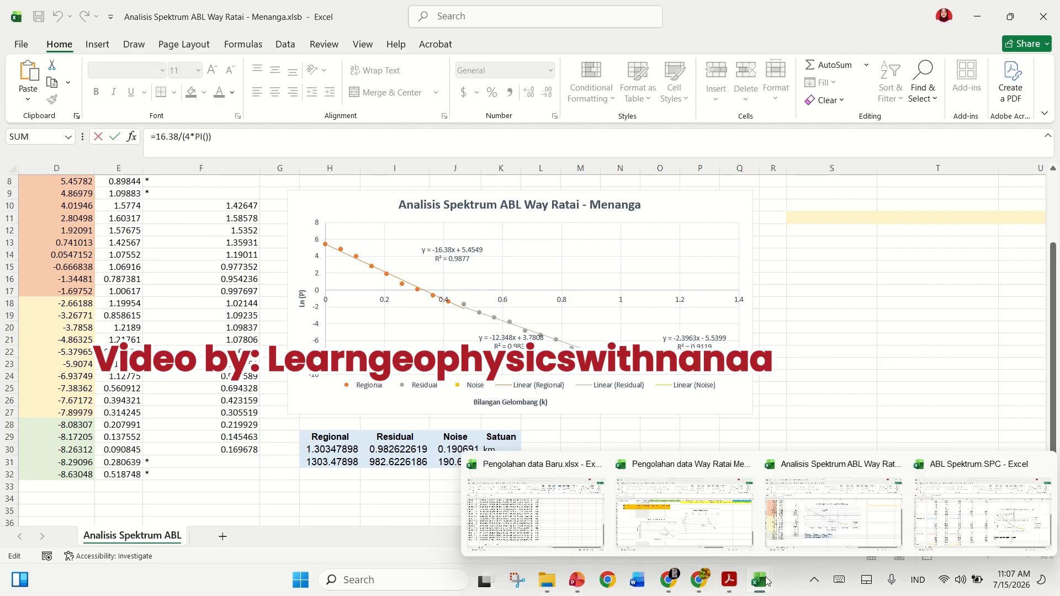
{"action": "left_click", "coordinate": [945, 502]}
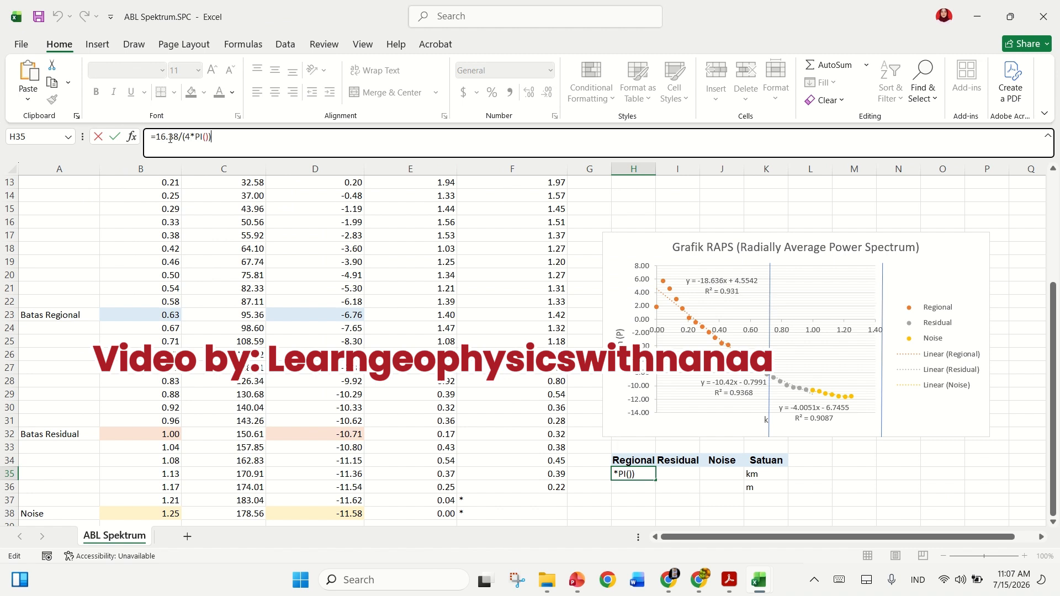
Set the slope in the H35 formula to 18.636 from the Regional trendline, making it =18.636/(4*PI())
{"action": "key", "text": "BackSpace"}
{"action": "key", "text": "BackSpace"}
{"action": "key", "text": "BackSpace"}
{"action": "key", "text": "BackSpace"}
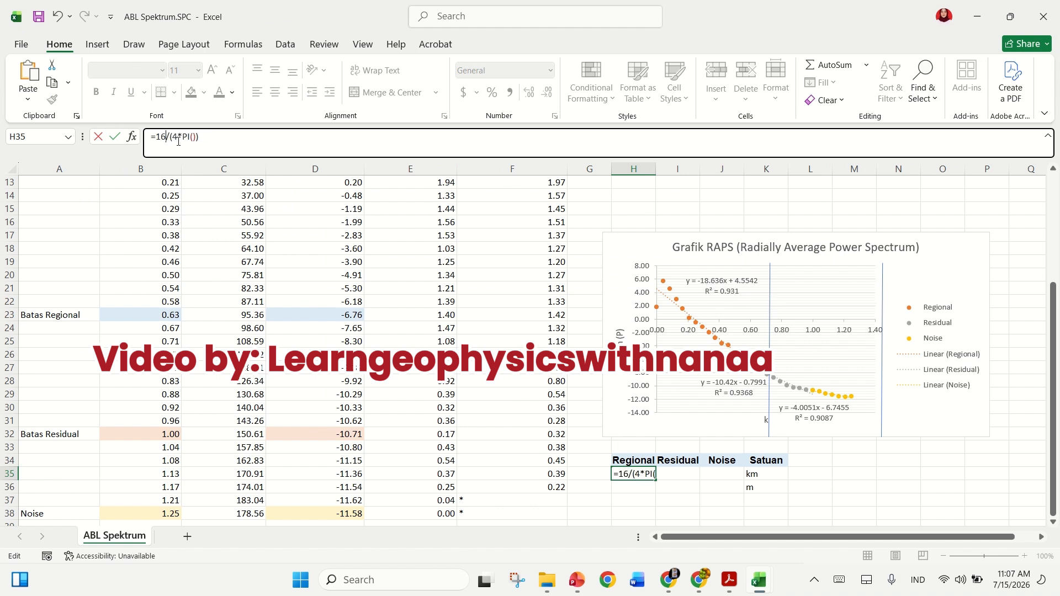
{"action": "type", "text": "8.636"}
{"action": "left_click", "coordinate": [237, 139]}
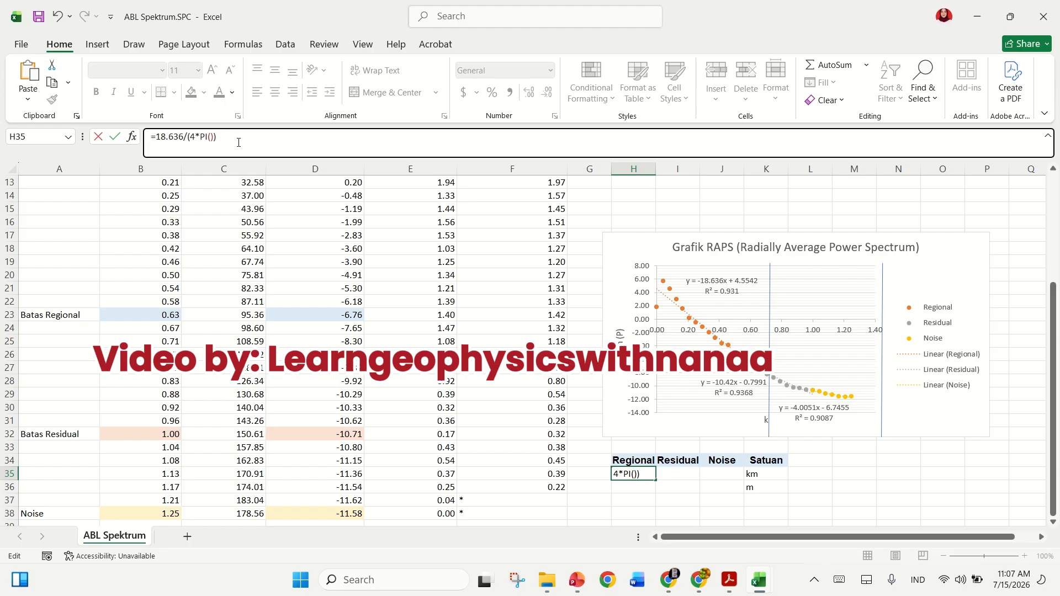
{"action": "key", "text": "Return"}
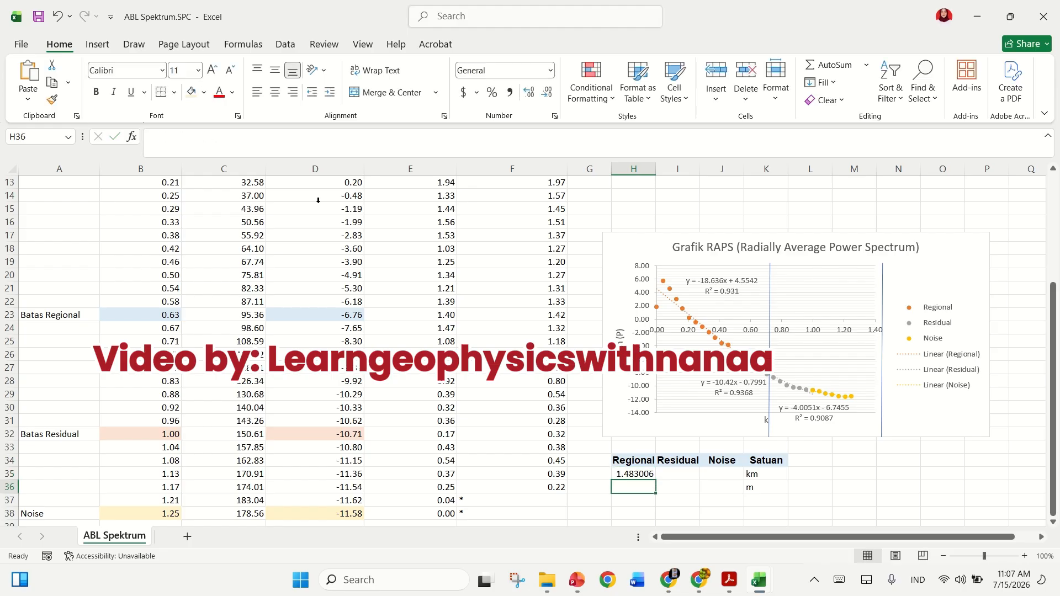
{"action": "left_click", "coordinate": [648, 475]}
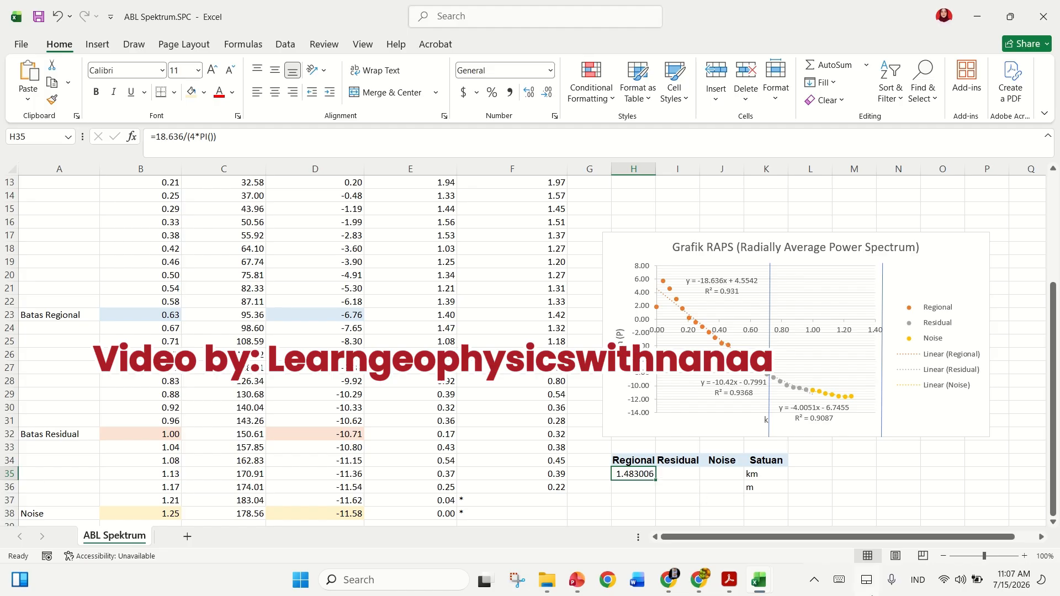
Check the metre conversion in the Analisis Spektrum ABL Way Ratai - Menanga workbook and enter =H35*1000 in H36 of the ABL Spektrum workbook
{"action": "mouse_move", "coordinate": [761, 579]}
{"action": "left_click", "coordinate": [823, 538]}
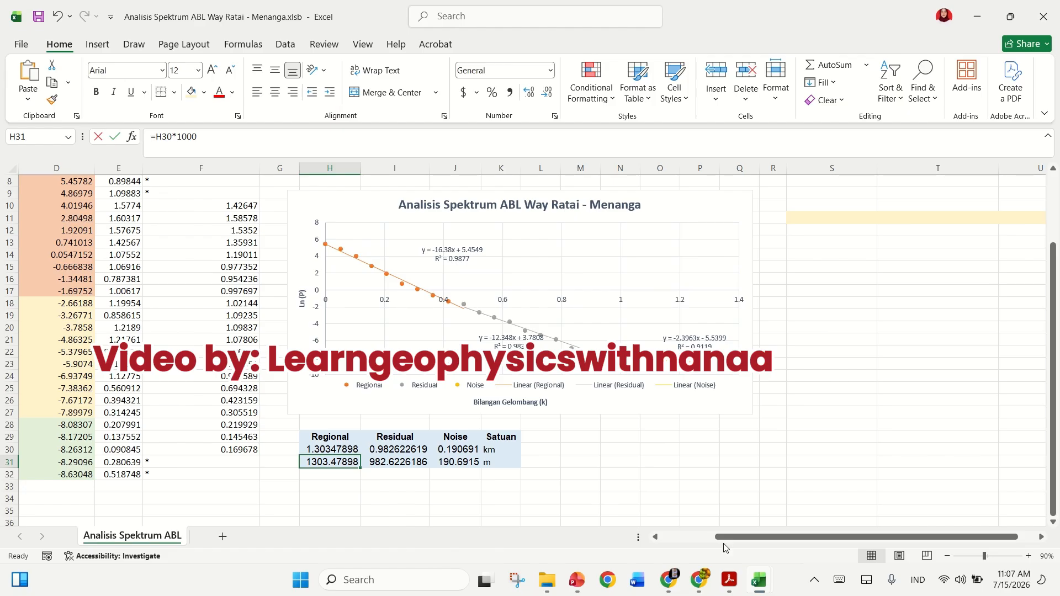
{"action": "mouse_move", "coordinate": [758, 580]}
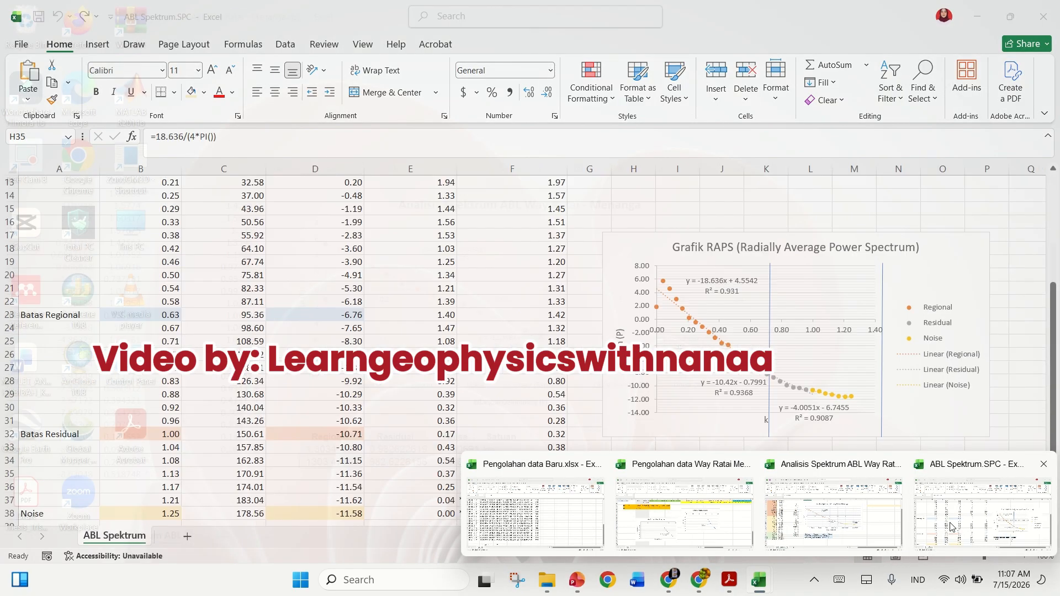
{"action": "left_click", "coordinate": [950, 523]}
{"action": "left_click", "coordinate": [622, 488]}
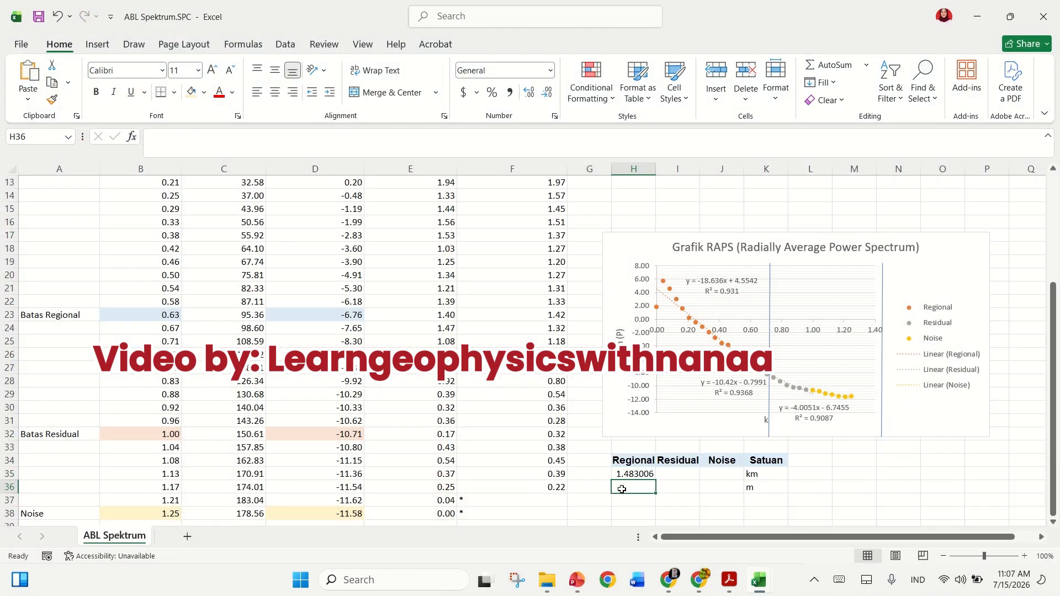
{"action": "type", "text": "="}
{"action": "left_click", "coordinate": [627, 476]}
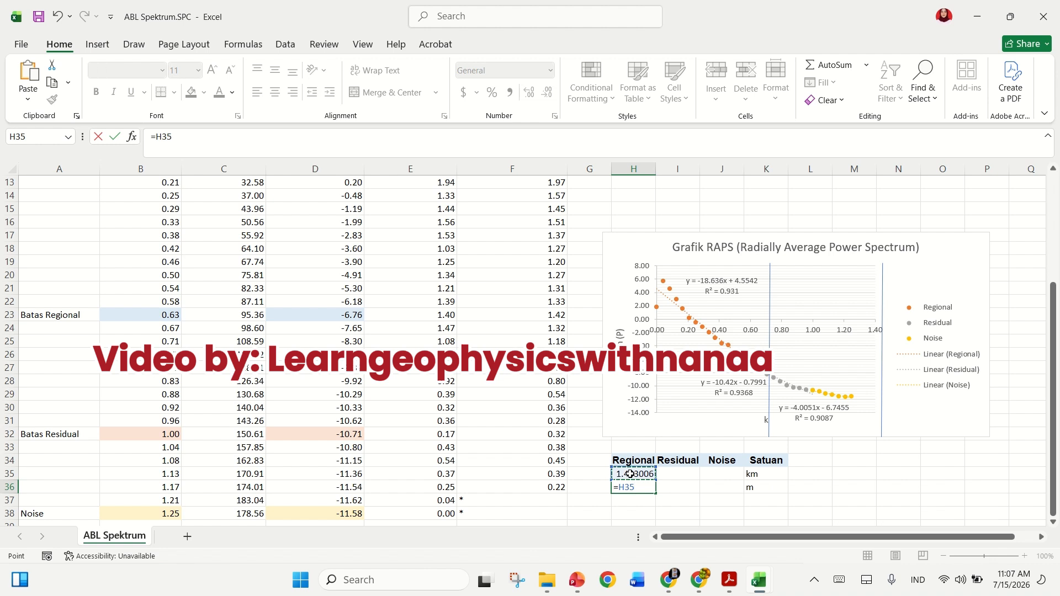
{"action": "type", "text": ")"}
{"action": "type", "text": ")"}
{"action": "type", "text": "0"}
{"action": "key", "text": "BackSpace"}
{"action": "key", "text": "Return"}
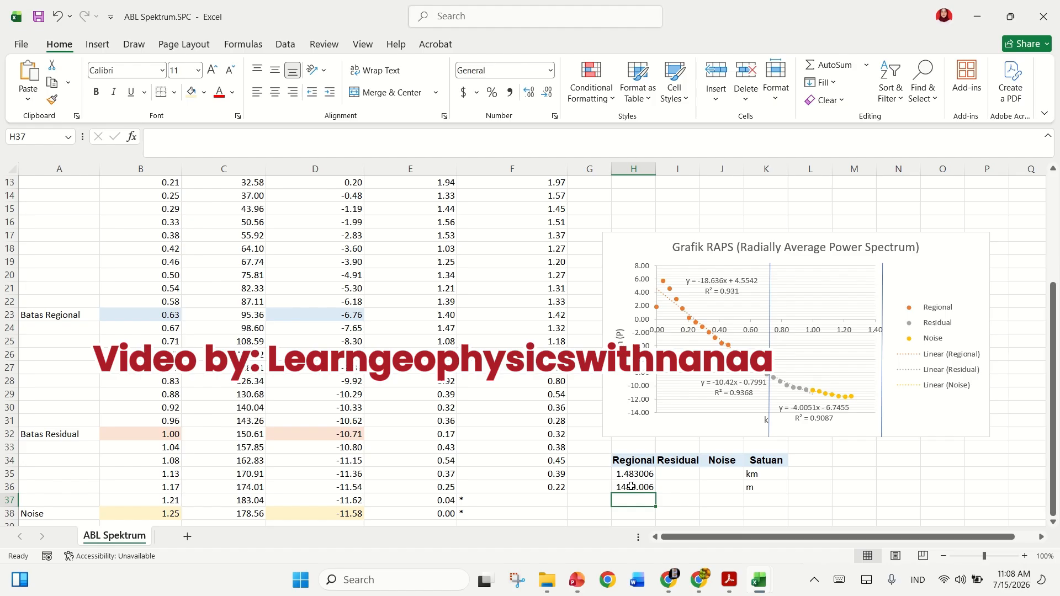
{"action": "left_click", "coordinate": [631, 486]}
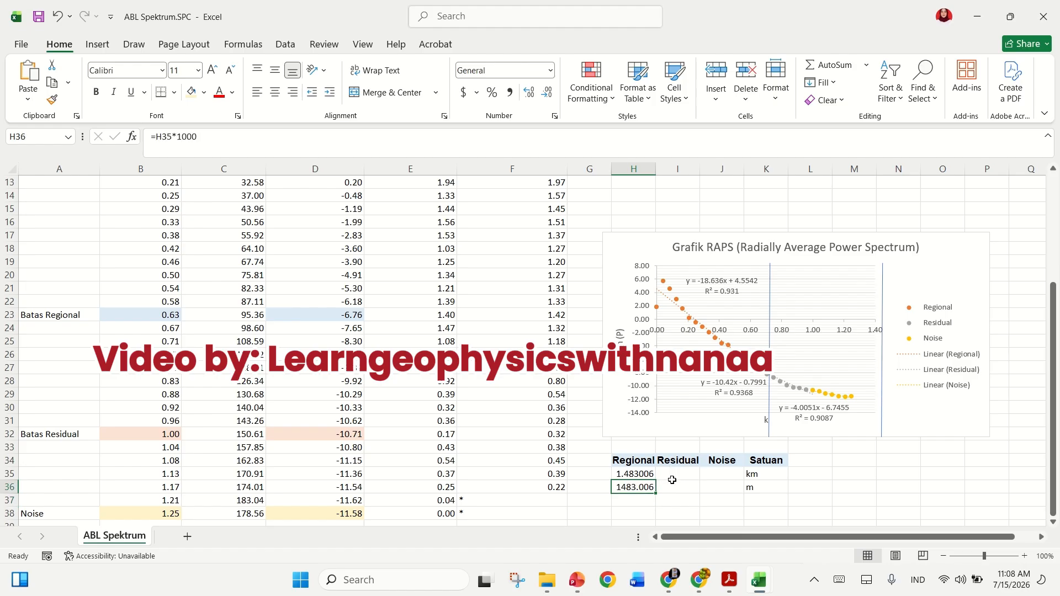
Copy the Regional depth formula from H35 into I35 under the Residual header
{"action": "left_click", "coordinate": [669, 476]}
{"action": "key", "text": "ctrl+c"}
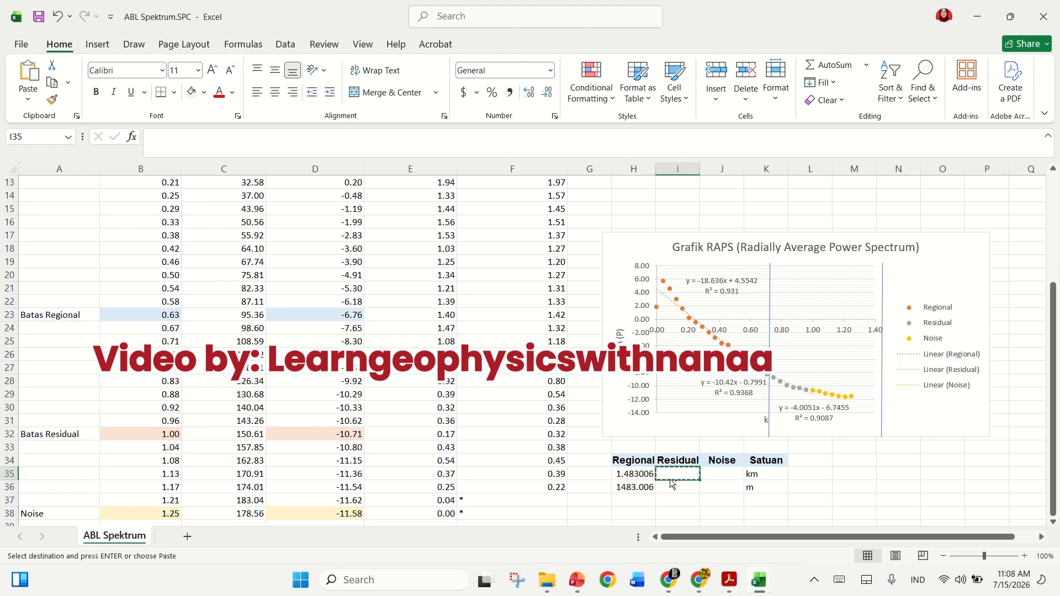
{"action": "key", "text": "ctrl+space"}
{"action": "left_click", "coordinate": [610, 478]}
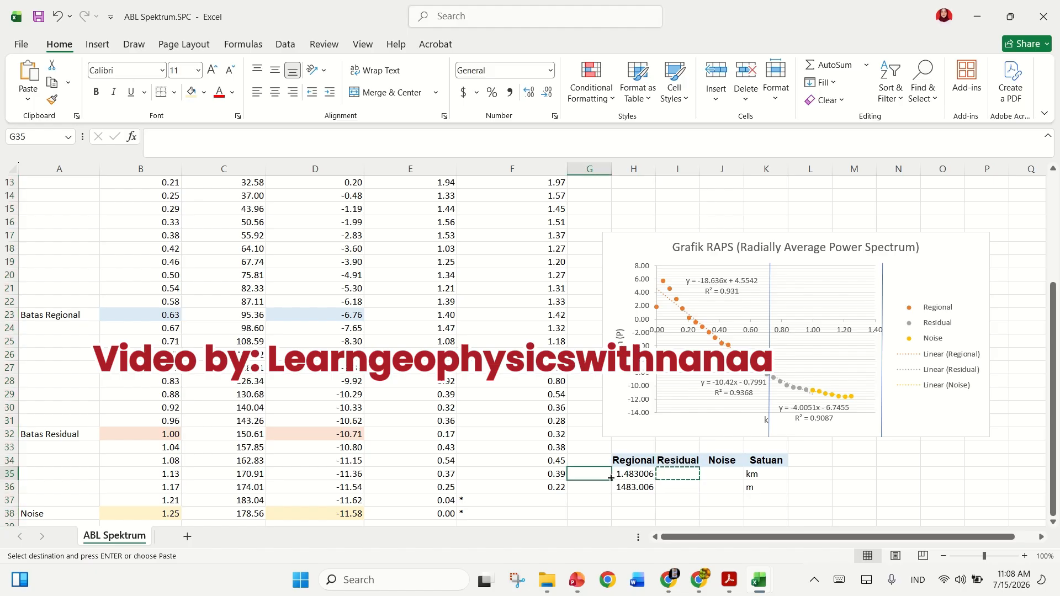
{"action": "left_click", "coordinate": [628, 476]}
{"action": "key", "text": "ctrl+c"}
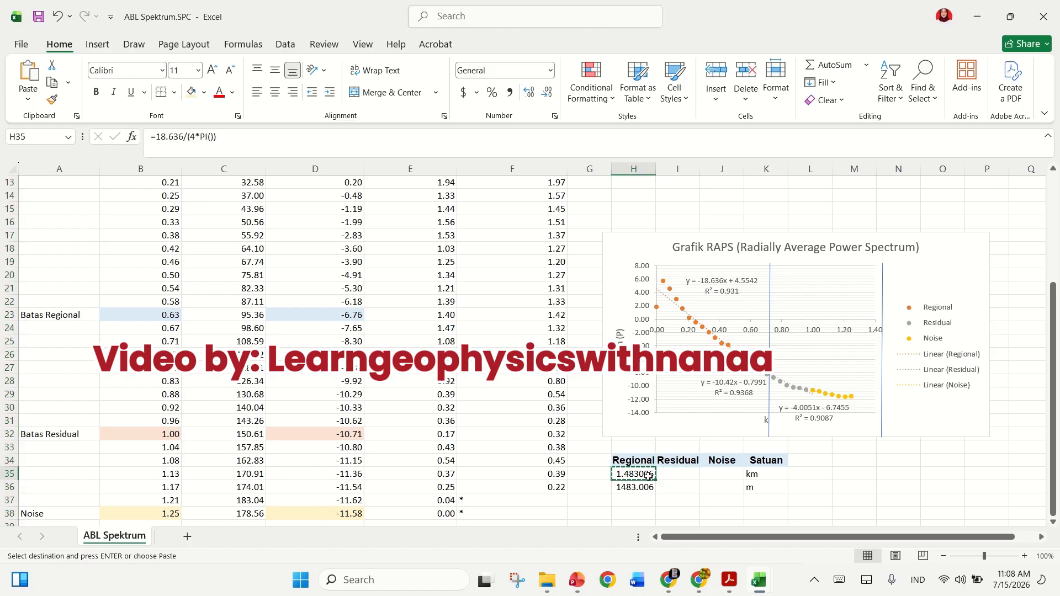
{"action": "left_click", "coordinate": [667, 475]}
{"action": "key", "text": "ctrl+v"}
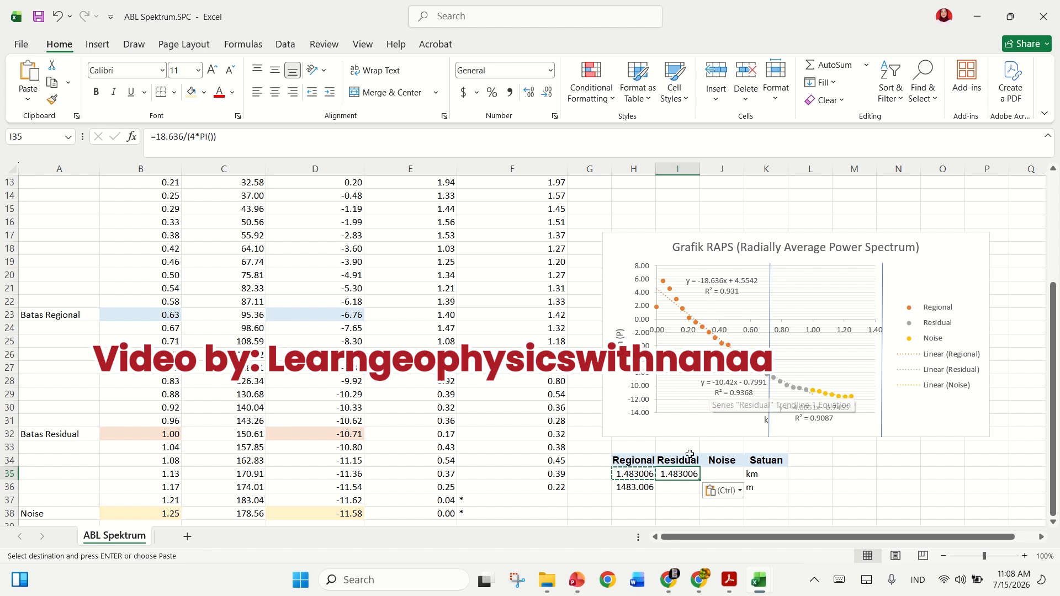
Set the slope in the I35 formula to 10.42 from the Residual trendline, making it =10.42/(4*PI())
{"action": "left_click", "coordinate": [165, 140]}
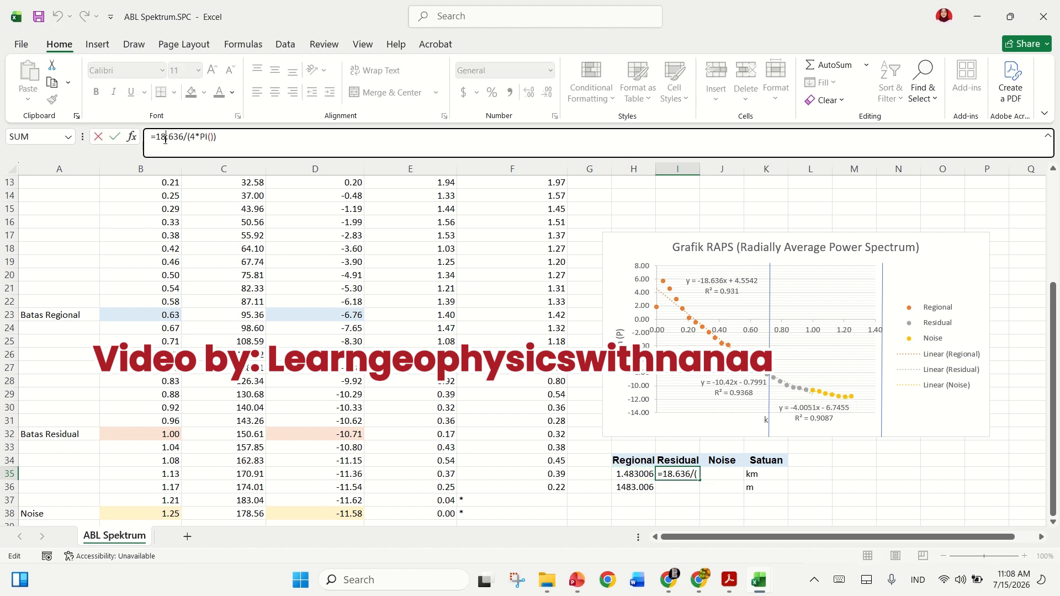
{"action": "key", "text": "BackSpace"}
{"action": "type", "text": "0"}
{"action": "key", "text": "BackSpace"}
{"action": "key", "text": "BackSpace"}
{"action": "key", "text": "BackSpace"}
{"action": "type", "text": "42"}
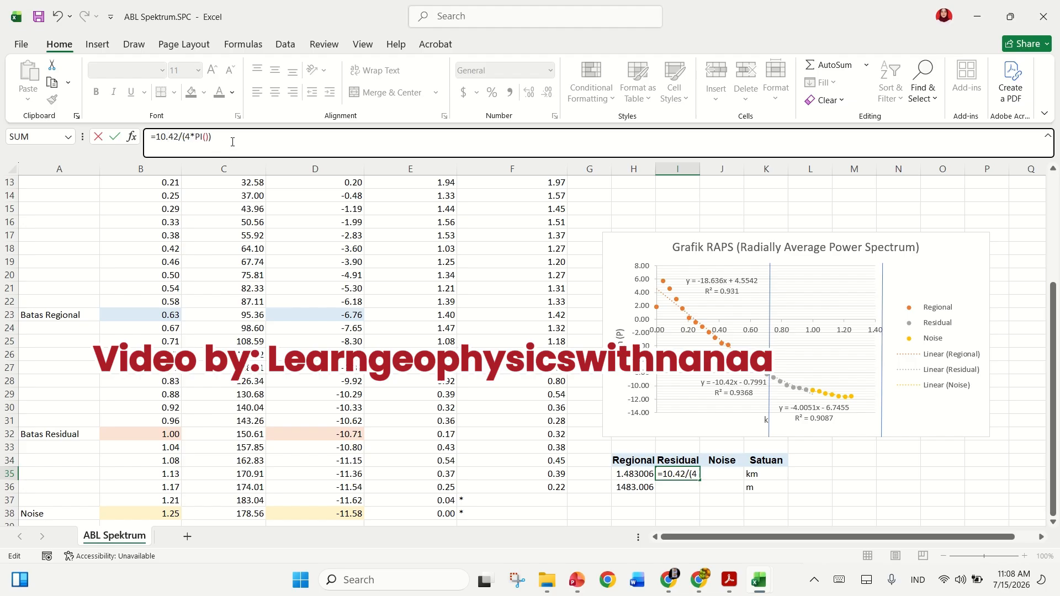
{"action": "left_click", "coordinate": [232, 142]}
{"action": "key", "text": "Return"}
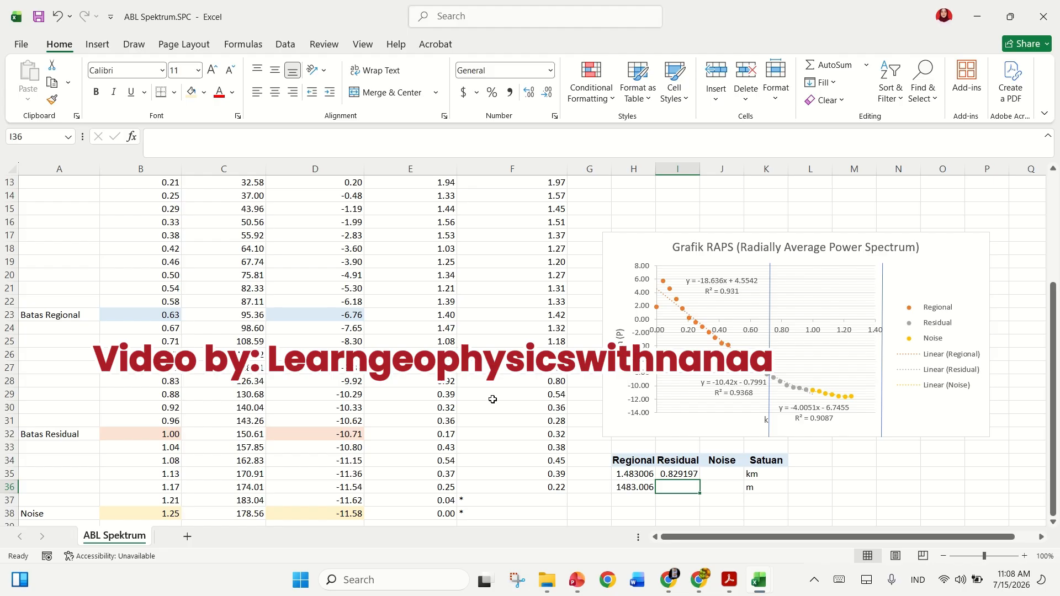
Convert the Residual depth to metres by entering =I35*1000 in I36
{"action": "left_click", "coordinate": [679, 474]}
{"action": "left_click", "coordinate": [676, 483]}
{"action": "type", "text": "="}
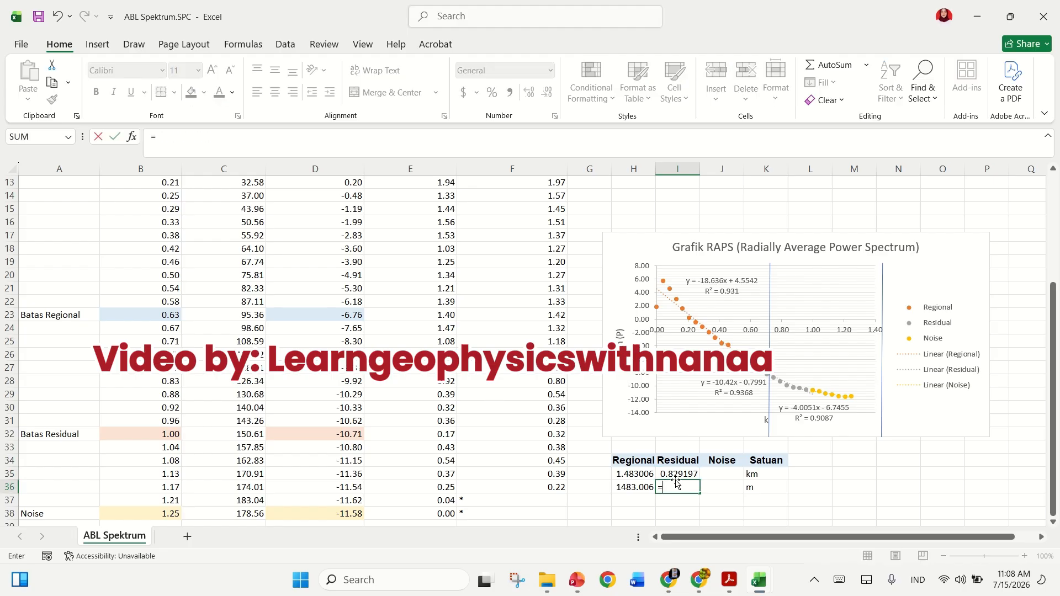
{"action": "left_click", "coordinate": [675, 472]}
{"action": "type", "text": "*"}
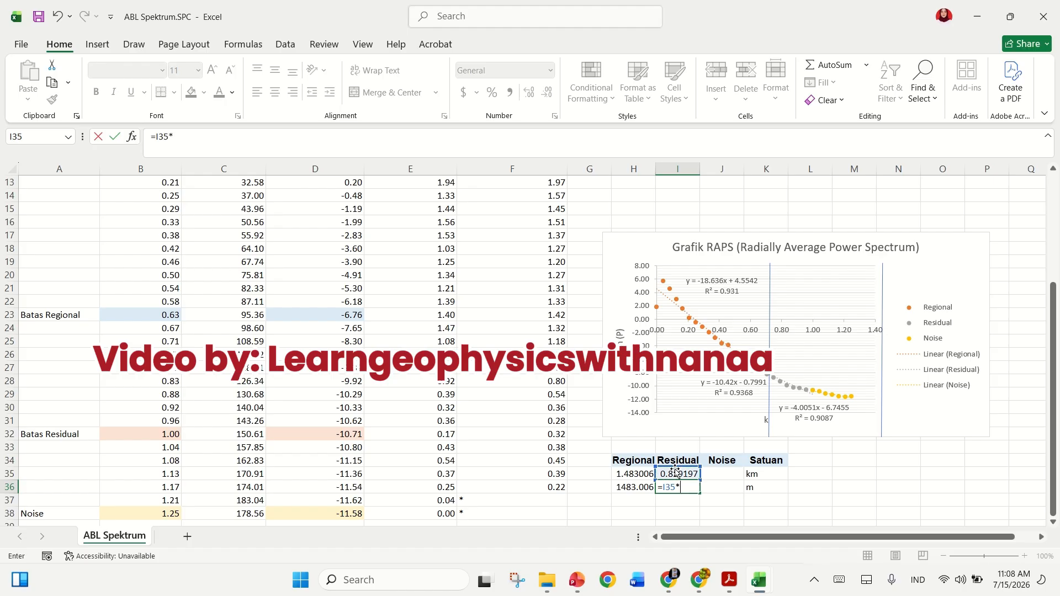
{"action": "key", "text": "Return"}
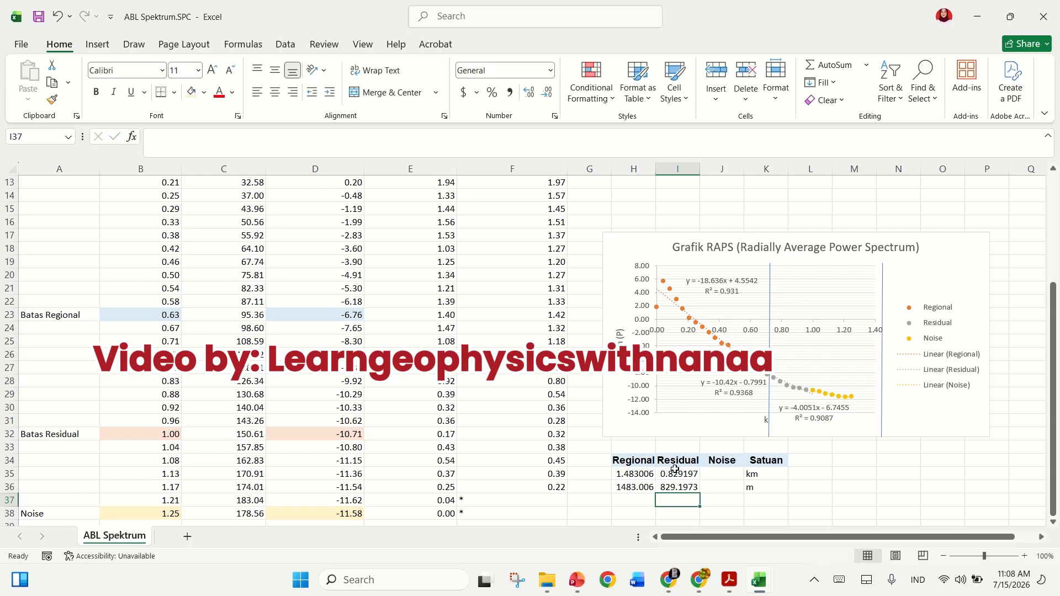
Copy the Residual depth formula from I35 into J35 under the Noise header
{"action": "left_click", "coordinate": [717, 475]}
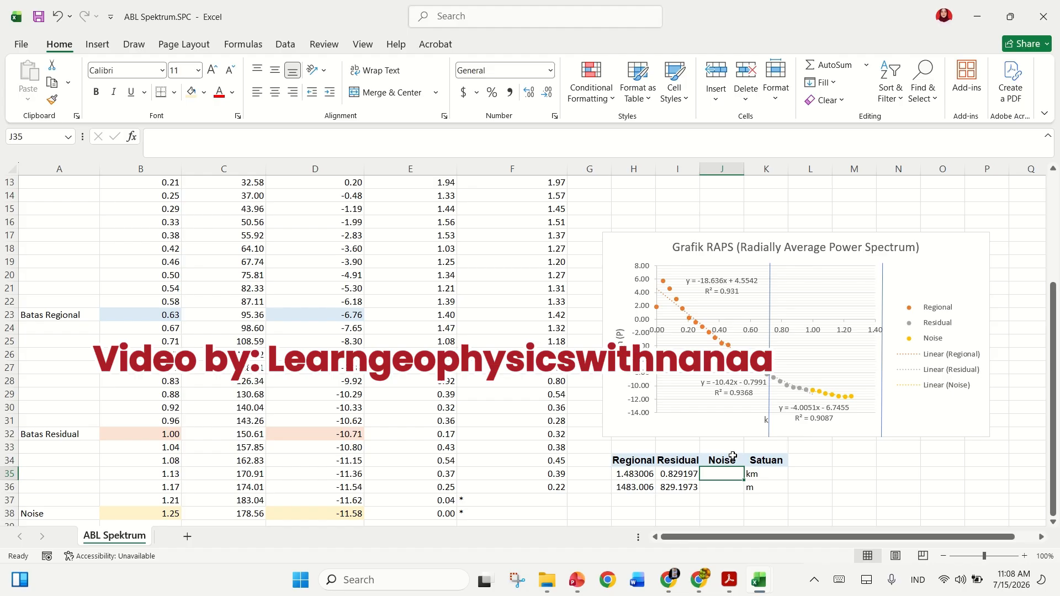
{"action": "left_click", "coordinate": [664, 476]}
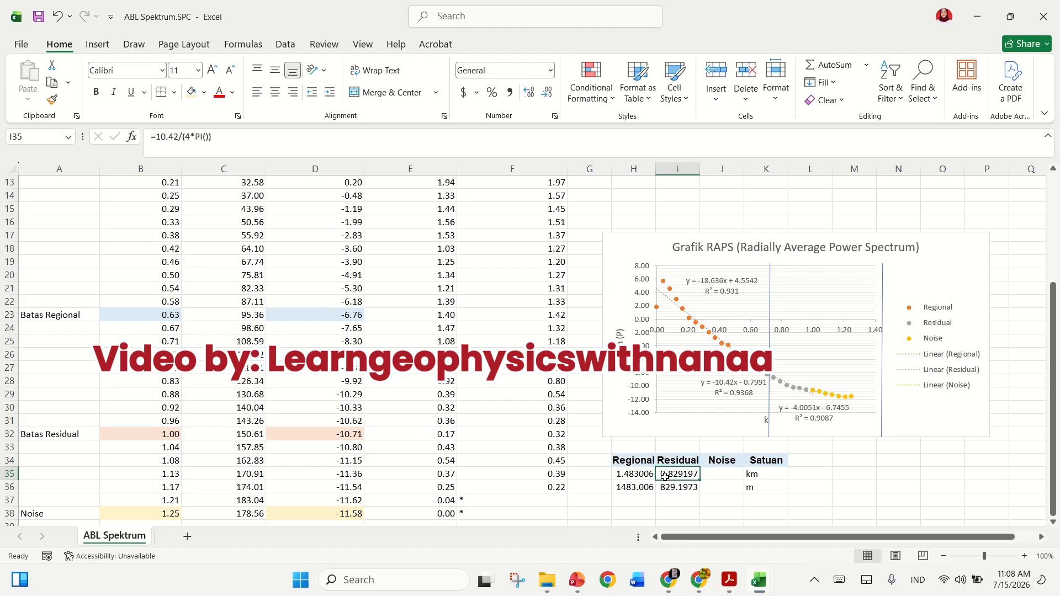
{"action": "key", "text": "ctrl+c"}
{"action": "left_click", "coordinate": [719, 477]}
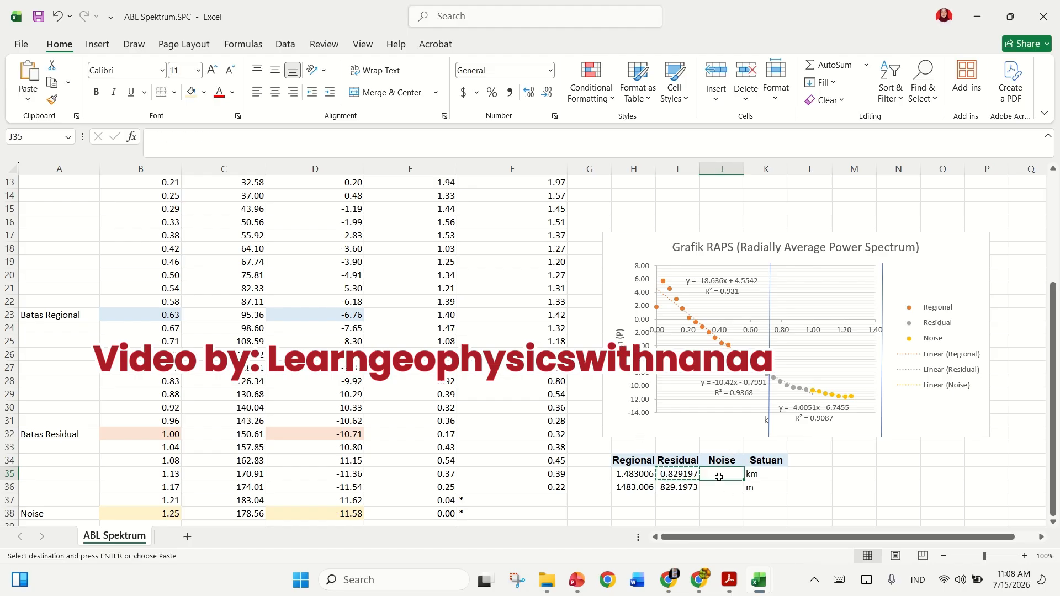
{"action": "key", "text": "ctrl+v"}
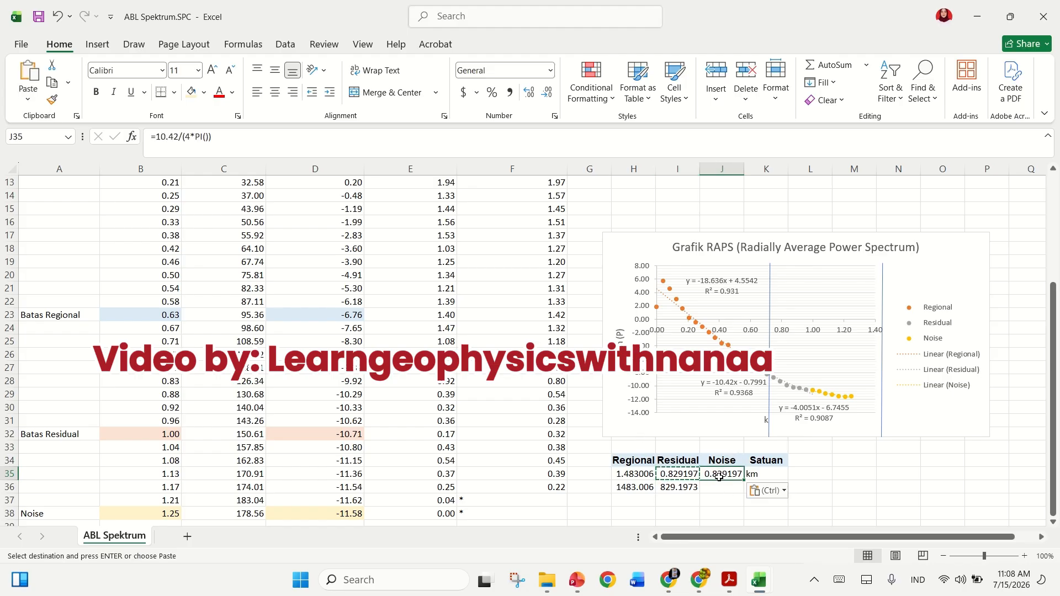
Set the slope in the J35 formula to 4.0051 from the Noise trendline, making it =4.0051/(4*PI())
{"action": "left_click", "coordinate": [178, 136]}
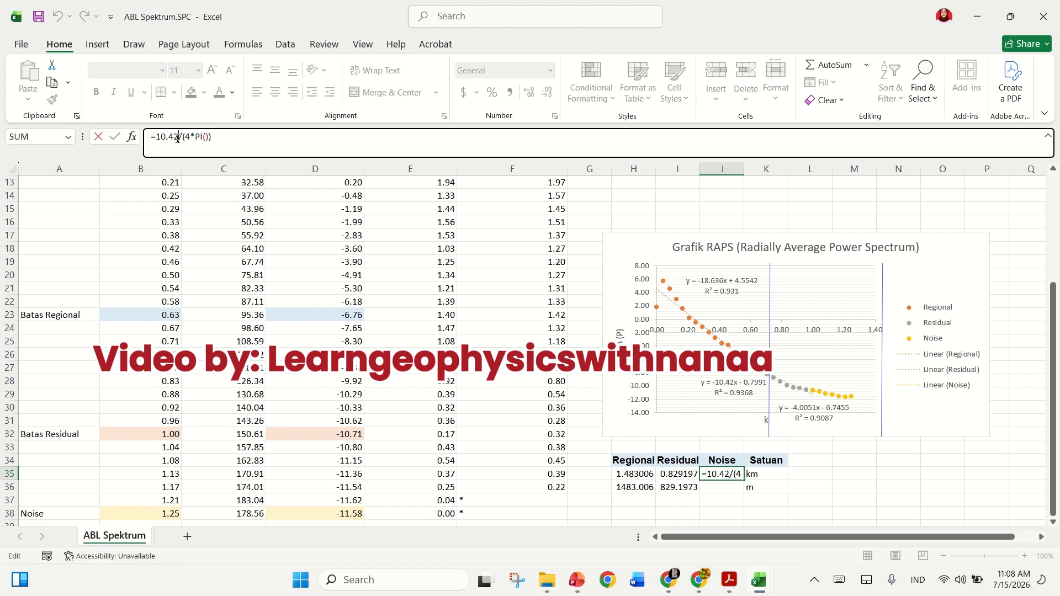
{"action": "key", "text": "BackSpace"}
{"action": "key", "text": "BackSpace"}
{"action": "key", "text": "BackSpace"}
{"action": "key", "text": "BackSpace"}
{"action": "key", "text": "BackSpace"}
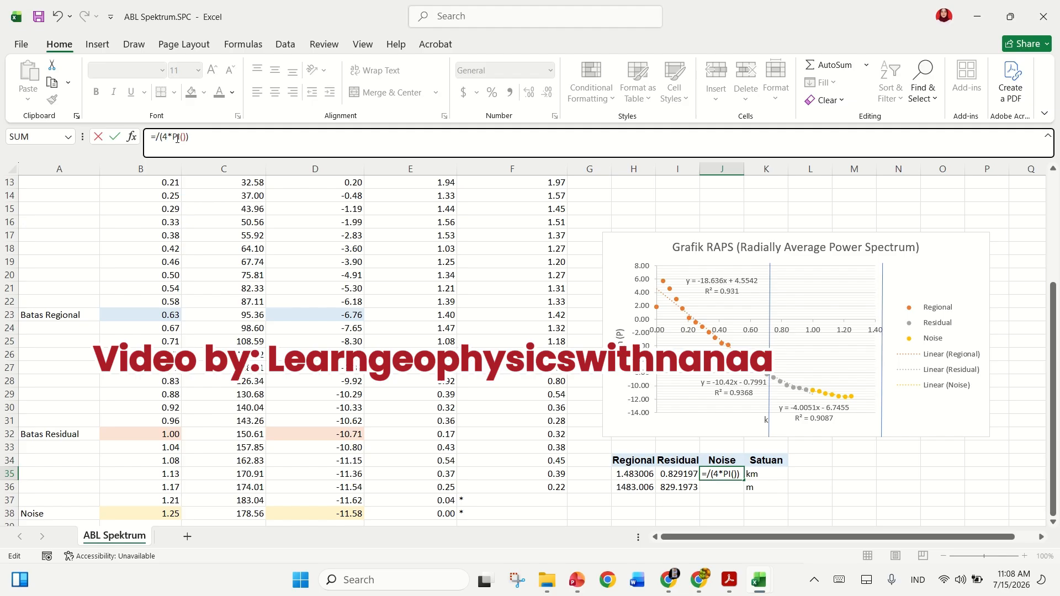
{"action": "type", "text": "4.0051"}
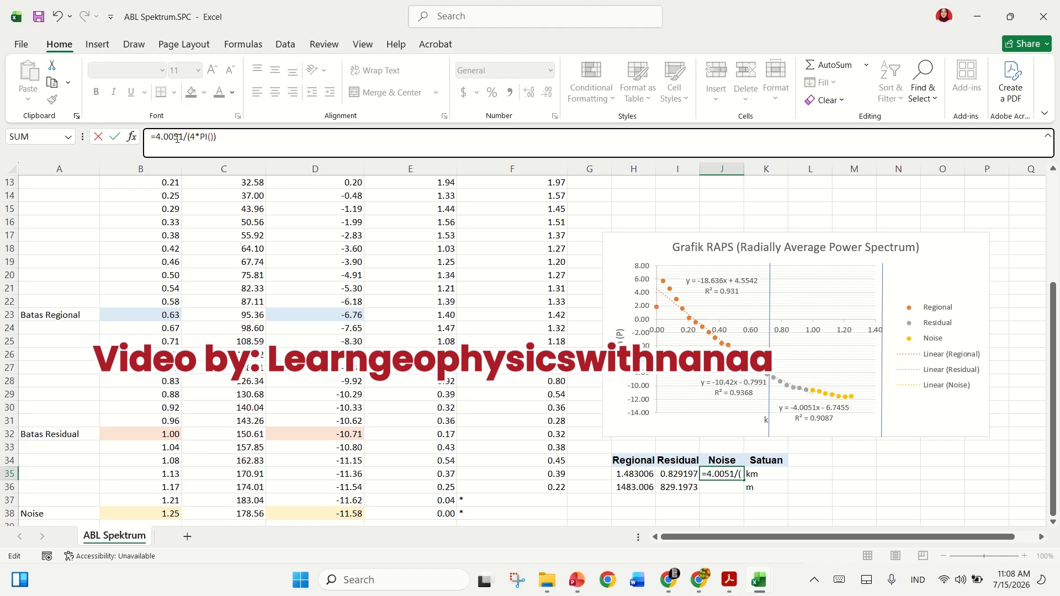
{"action": "left_click", "coordinate": [270, 144]}
{"action": "key", "text": "Return"}
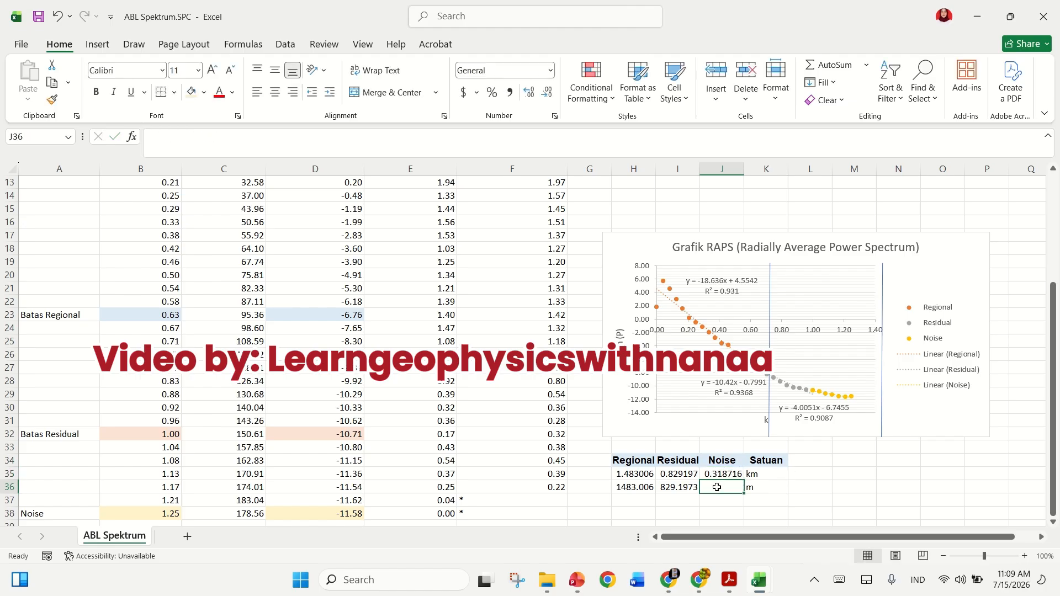
Convert the Noise depth to metres by entering =J35*1000 in J36
{"action": "type", "text": "="}
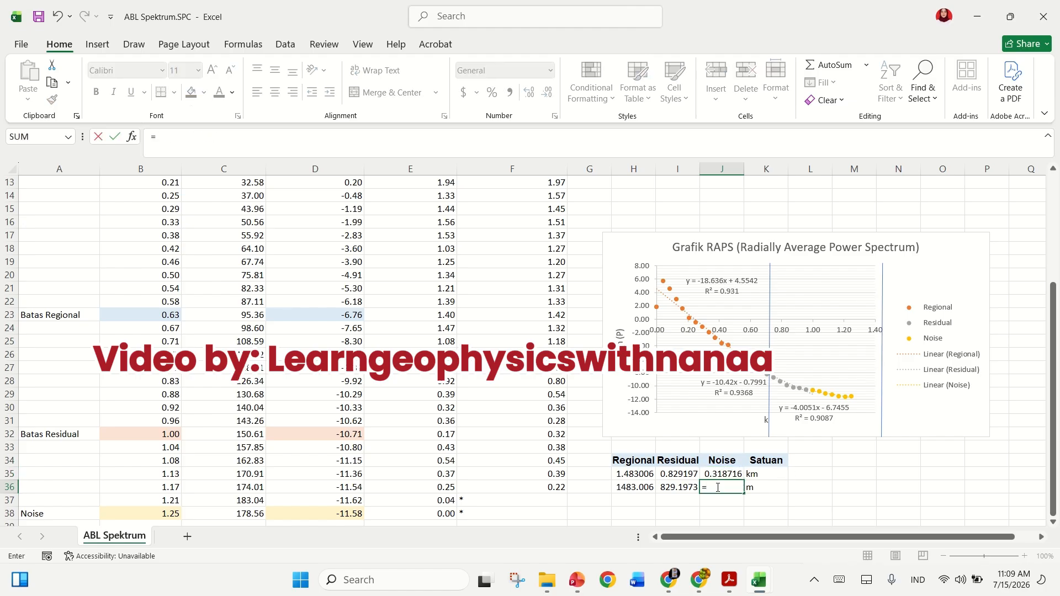
{"action": "left_click", "coordinate": [716, 474]}
{"action": "type", "text": ")"}
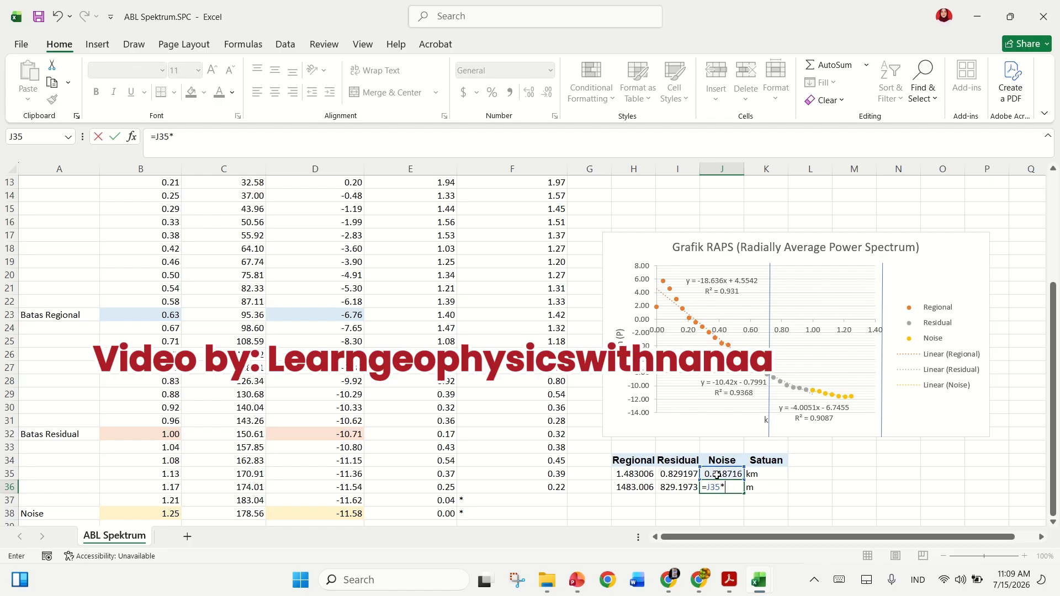
{"action": "type", "text": "1000"}
{"action": "key", "text": "Return"}
{"action": "left_click", "coordinate": [882, 481]}
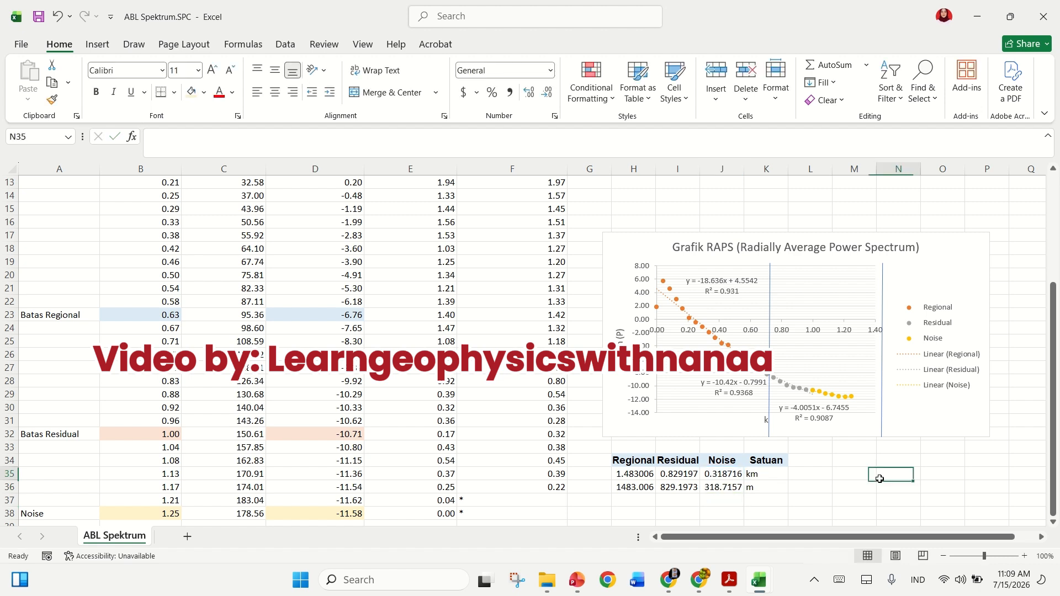
Fill the depth value rows H35:K36 with the same light blue as the table's header row
{"action": "left_click_drag", "start_coordinate": [621, 475], "coordinate": [776, 491]}
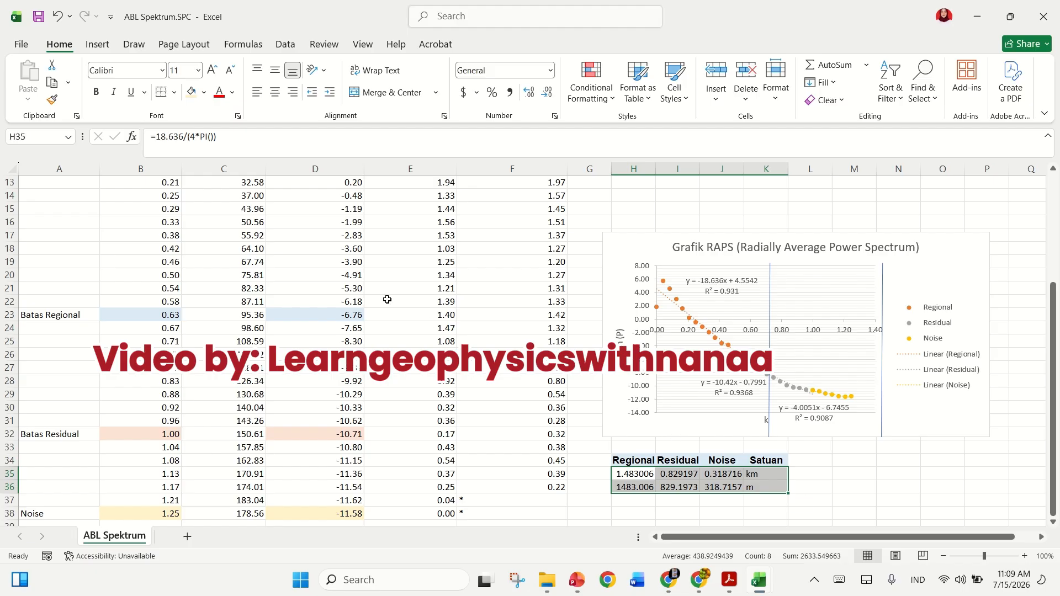
{"action": "left_click", "coordinate": [204, 92]}
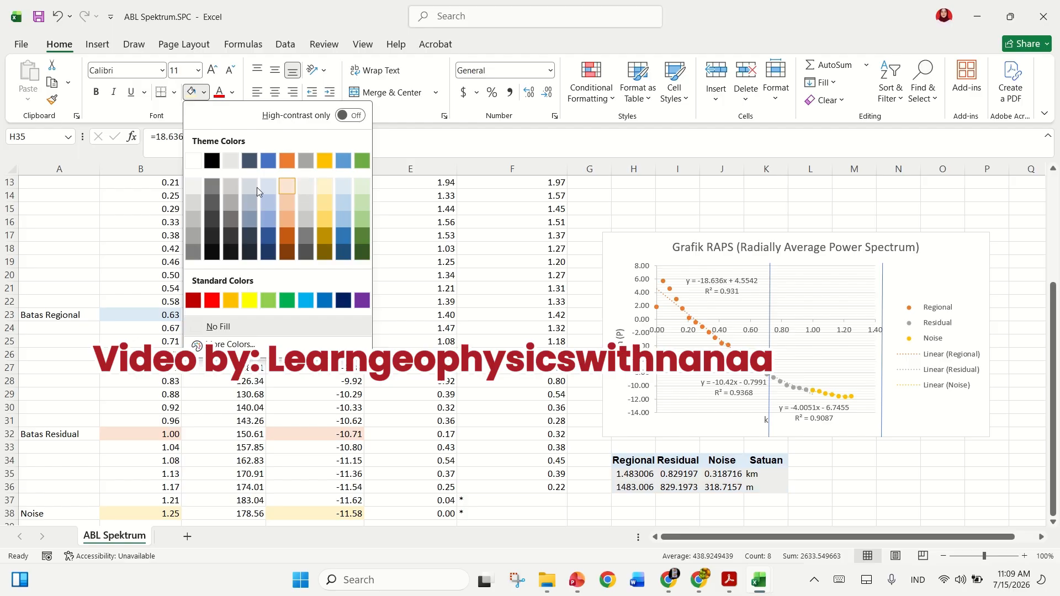
{"action": "left_click", "coordinate": [338, 190]}
{"action": "left_click", "coordinate": [839, 471]}
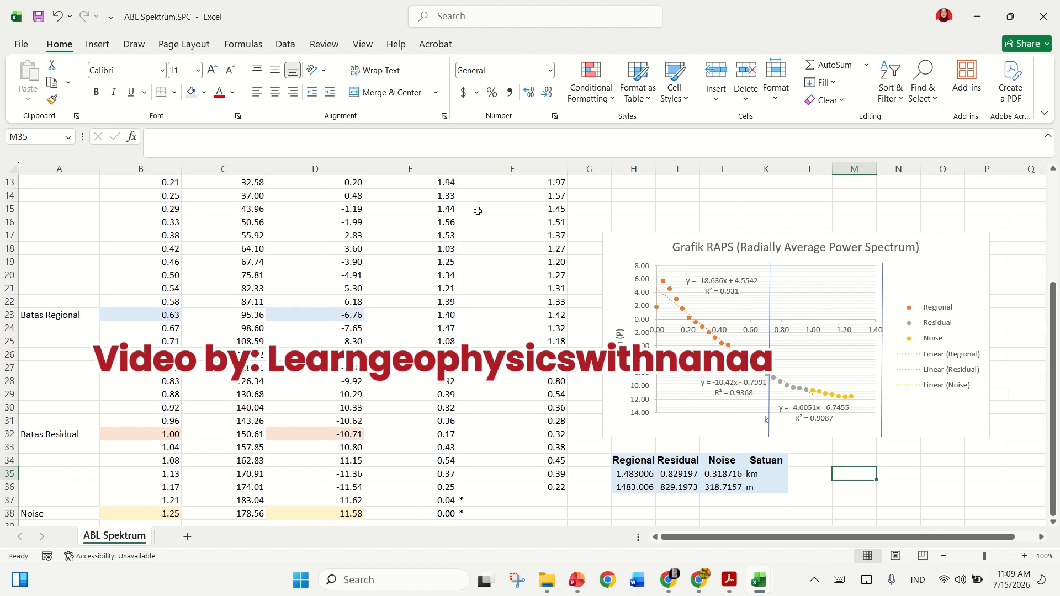
{"action": "left_click", "coordinate": [20, 44]}
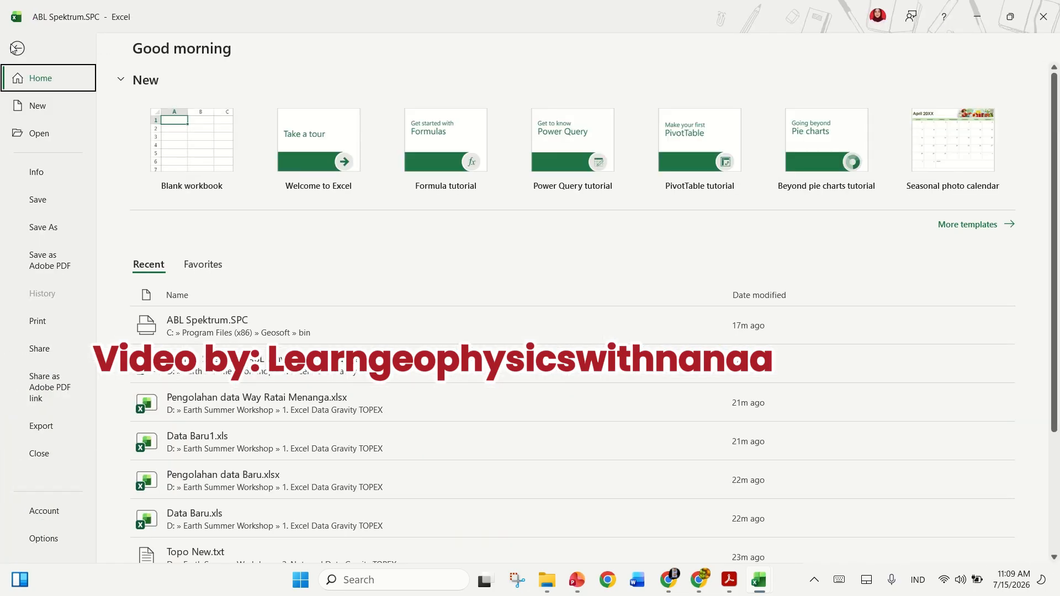
{"action": "left_click", "coordinate": [18, 48]}
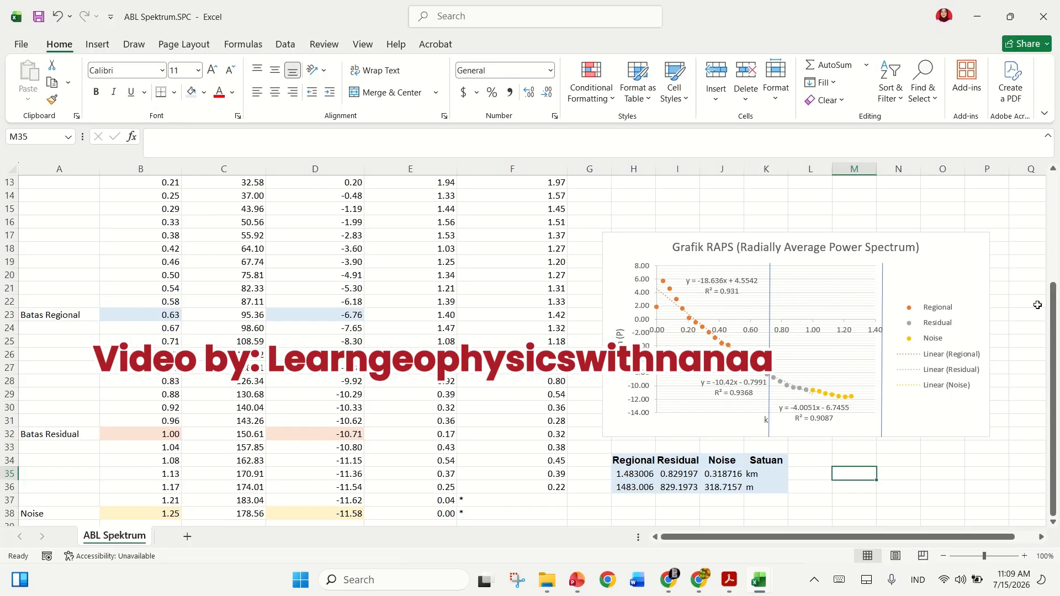
{"action": "scroll", "coordinate": [1052, 312], "scroll_direction": "up", "scroll_amount": 4}
{"action": "scroll", "coordinate": [1057, 359], "scroll_direction": "down", "scroll_amount": 4}
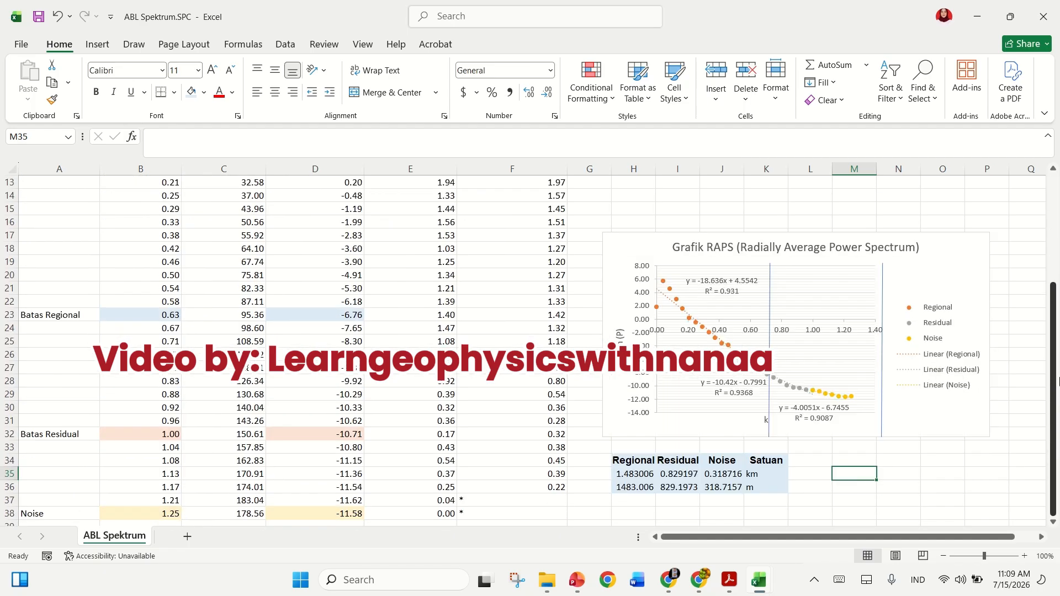
{"action": "scroll", "coordinate": [1057, 389], "scroll_direction": "up", "scroll_amount": 4}
{"action": "scroll", "coordinate": [1057, 418], "scroll_direction": "down", "scroll_amount": 4}
{"action": "scroll", "coordinate": [1056, 347], "scroll_direction": "up", "scroll_amount": 4}
{"action": "scroll", "coordinate": [1024, 433], "scroll_direction": "down", "scroll_amount": 4}
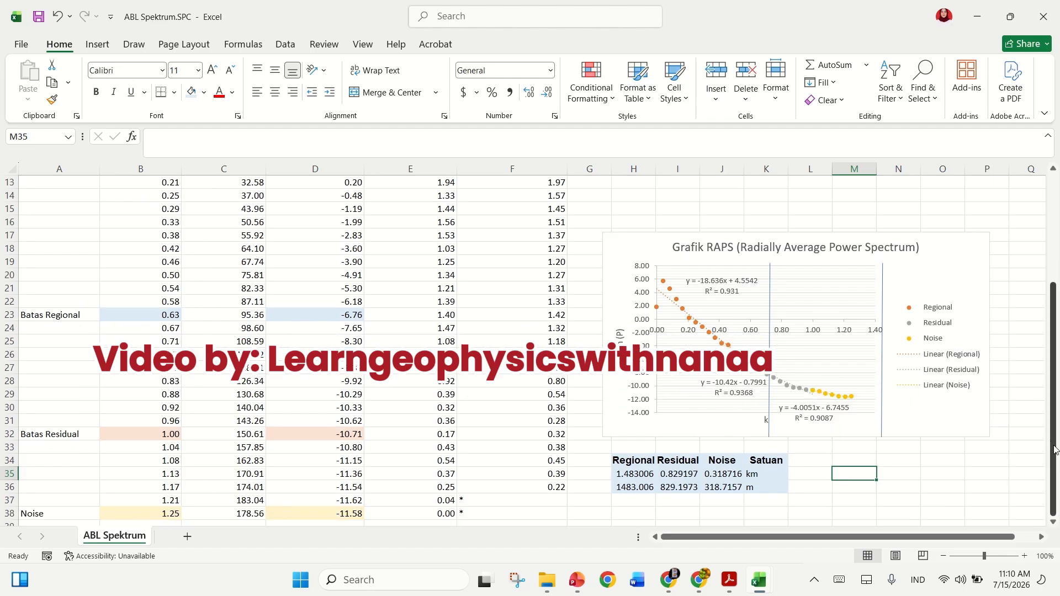
{"action": "scroll", "coordinate": [1055, 450], "scroll_direction": "up", "scroll_amount": 4}
{"action": "scroll", "coordinate": [1032, 460], "scroll_direction": "down", "scroll_amount": 4}
{"action": "scroll", "coordinate": [1053, 331], "scroll_direction": "up", "scroll_amount": 4}
{"action": "mouse_move", "coordinate": [480, 16]}
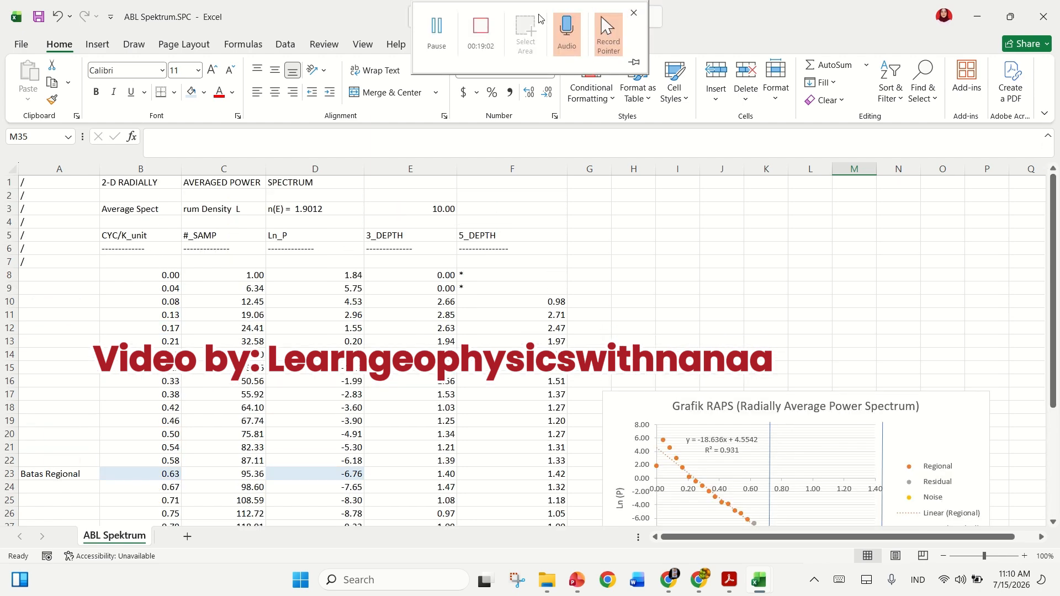